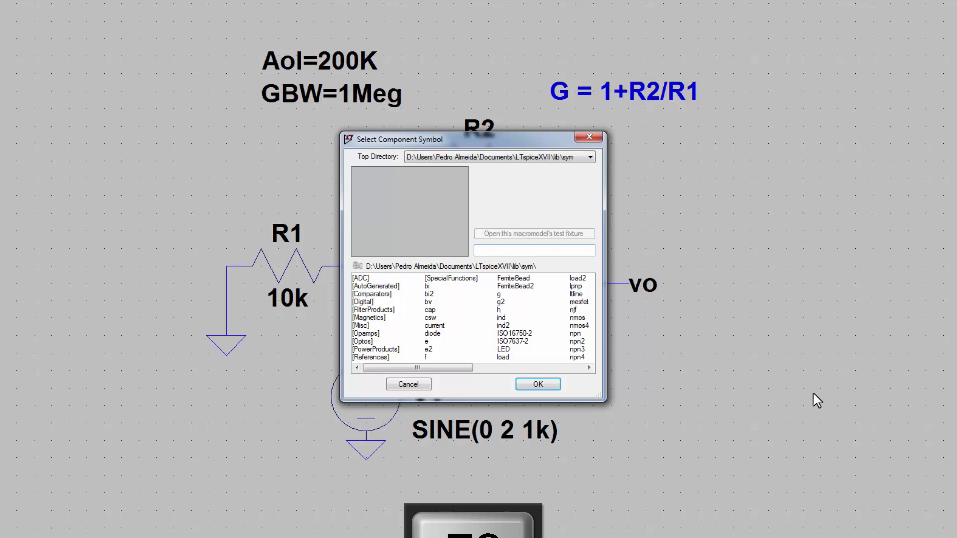
Step: Look up 'opamp' in the component library, then abandon placing the extra U2 op-amp
text(opamp)
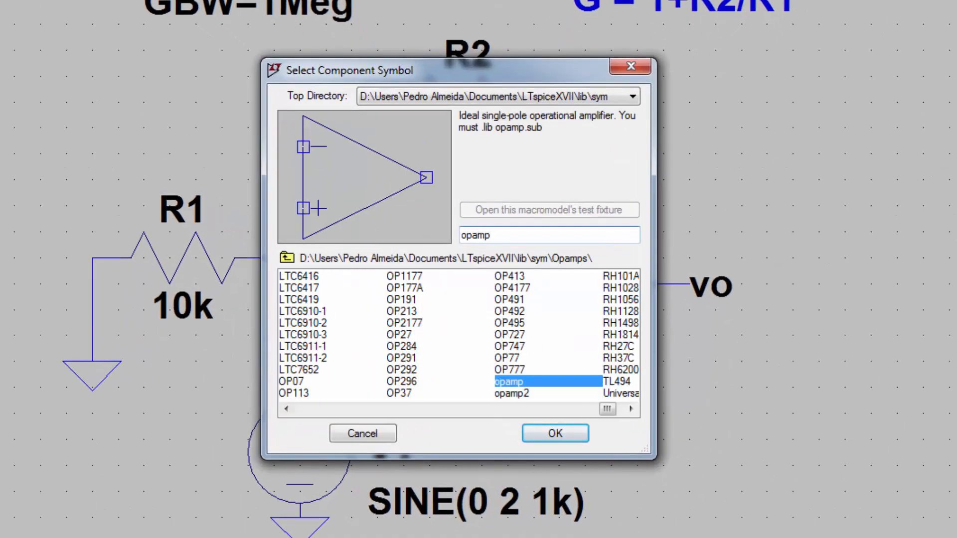
click(534, 428)
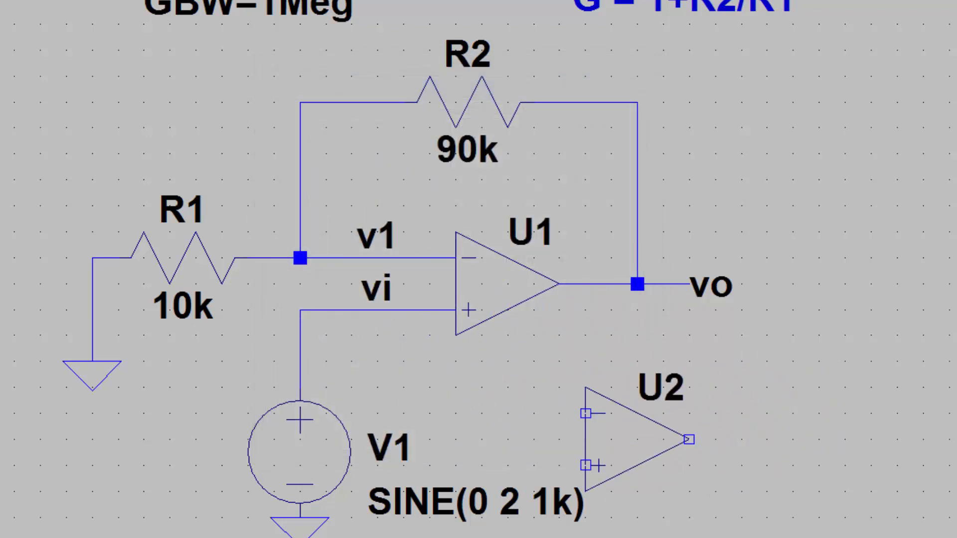
key(Escape)
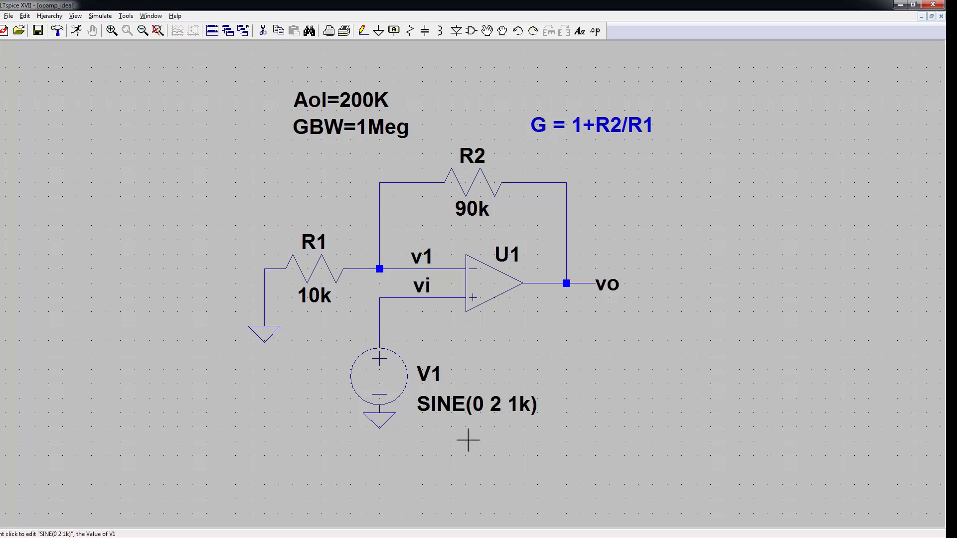
right_click(387, 374)
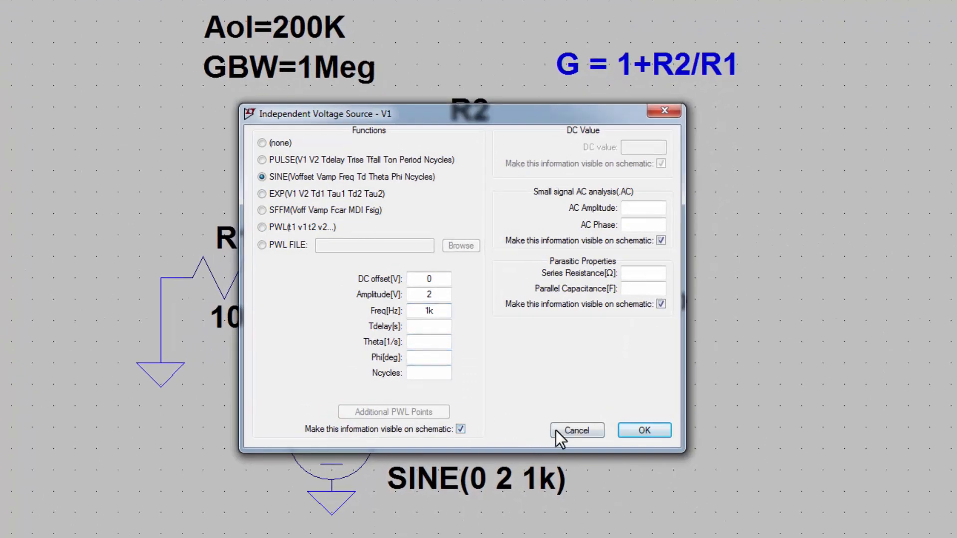
click(558, 424)
key(F2)
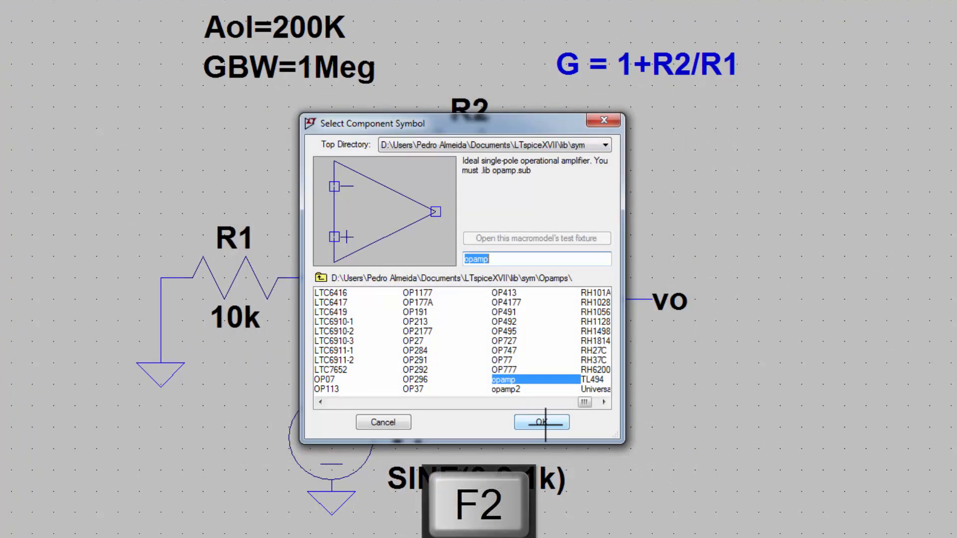
text(volt)
click(545, 424)
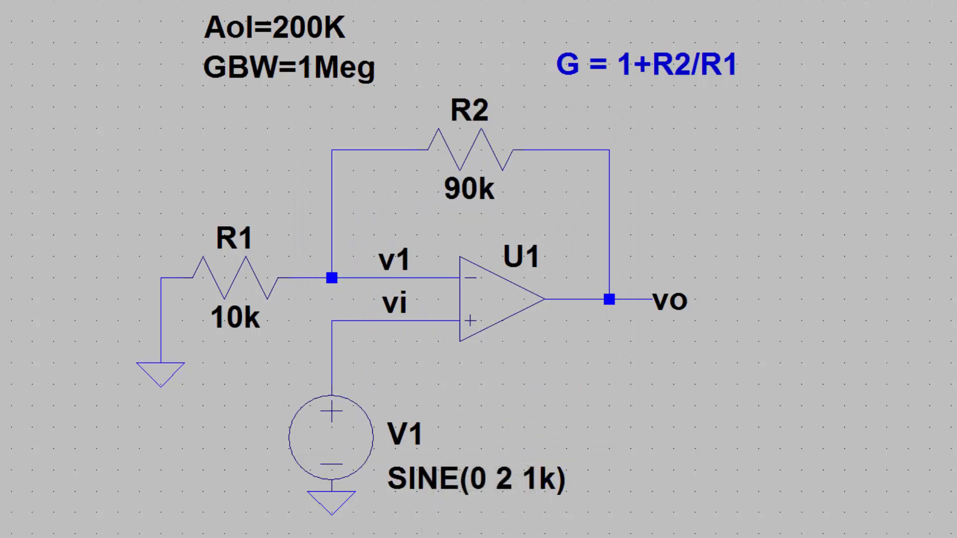
right_click(387, 397)
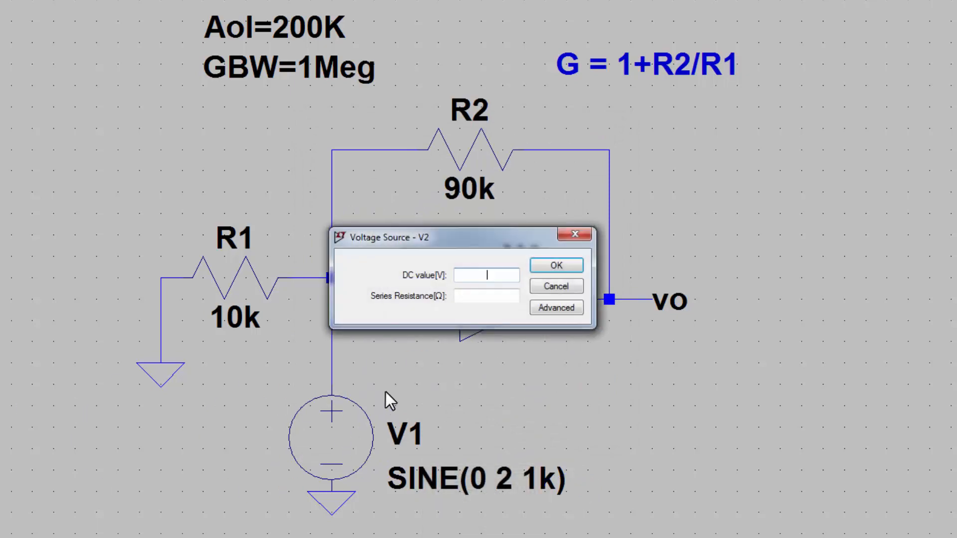
click(552, 308)
click(275, 177)
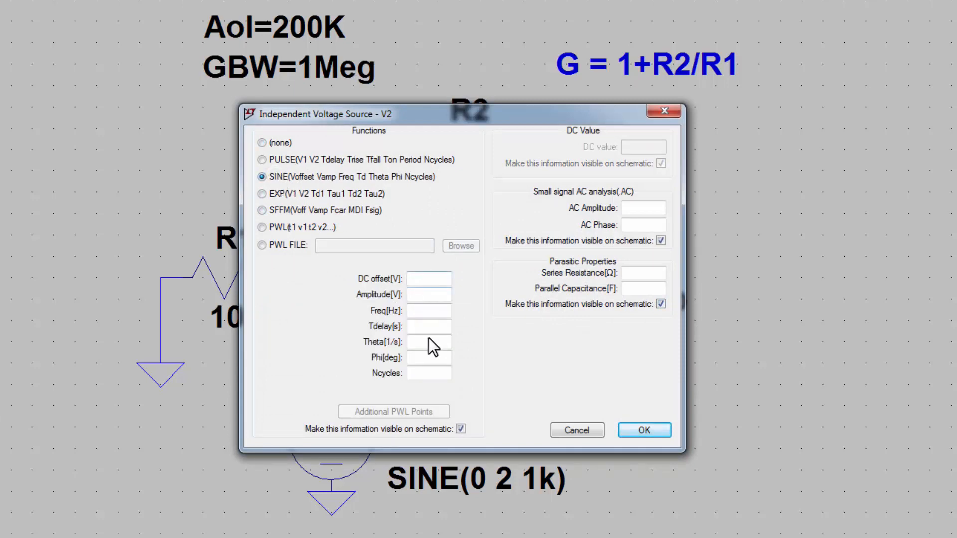
click(583, 434)
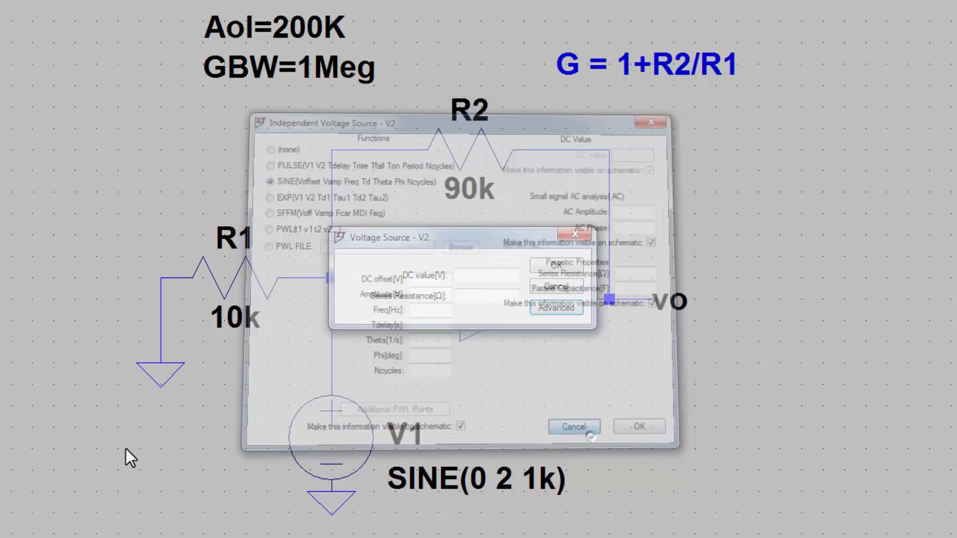
key(Escape)
right_click(385, 373)
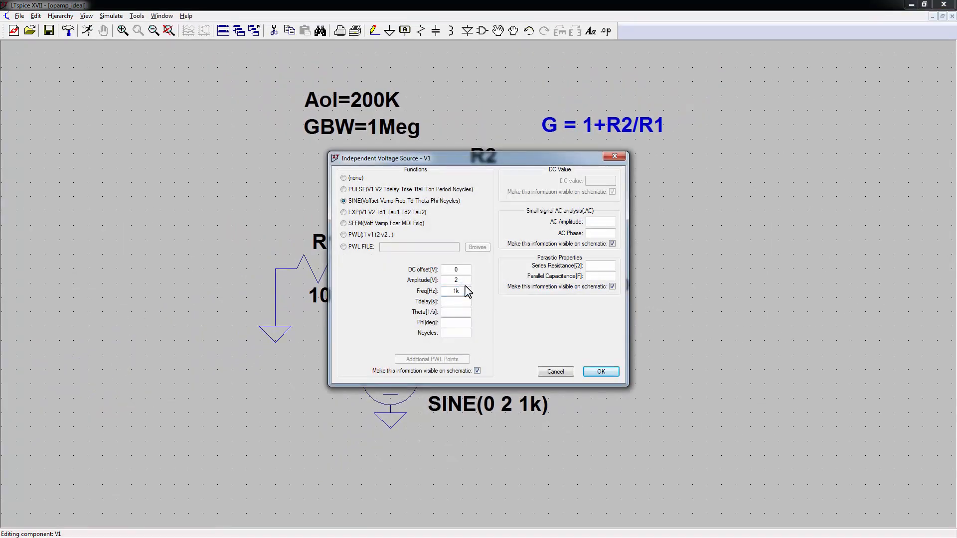
click(605, 374)
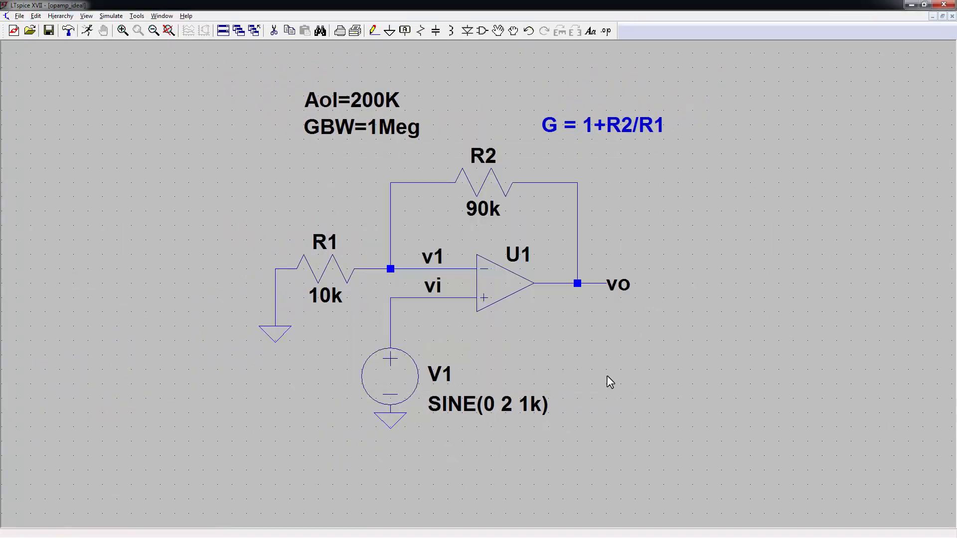
right_click(518, 289)
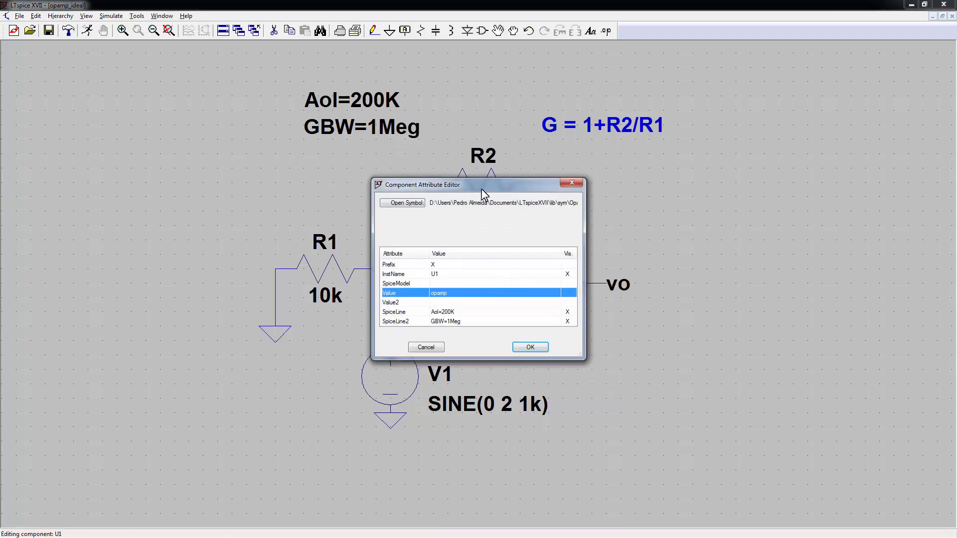
drag(473, 188, 314, 165)
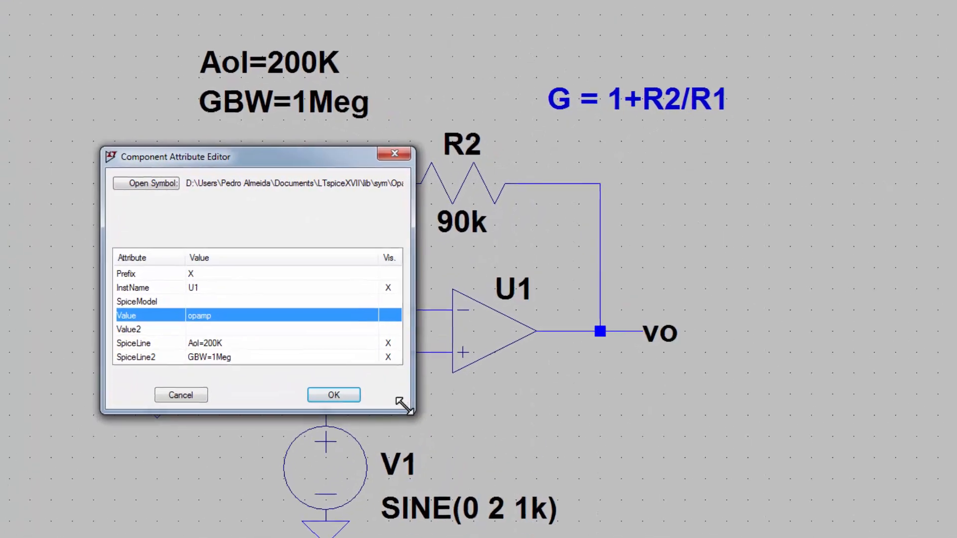
drag(443, 334, 450, 356)
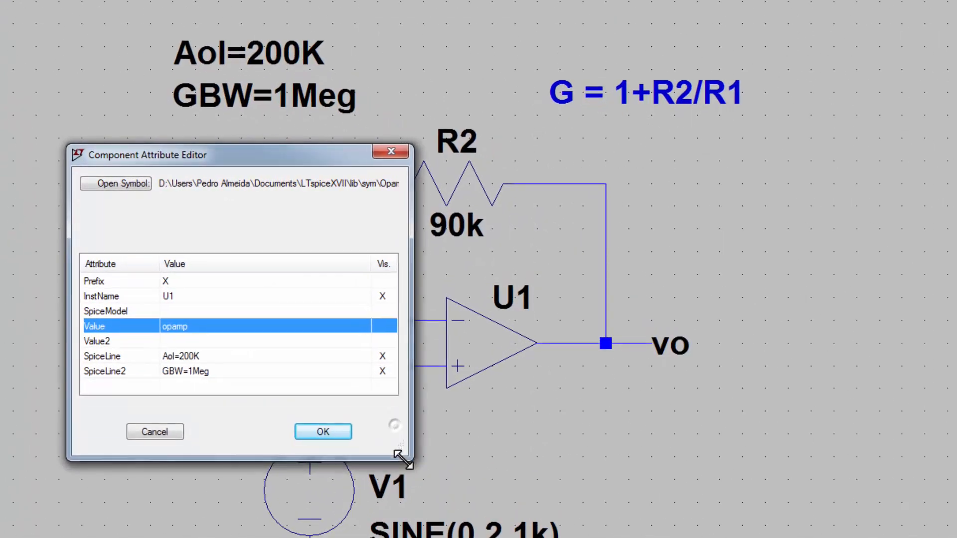
drag(399, 456, 428, 496)
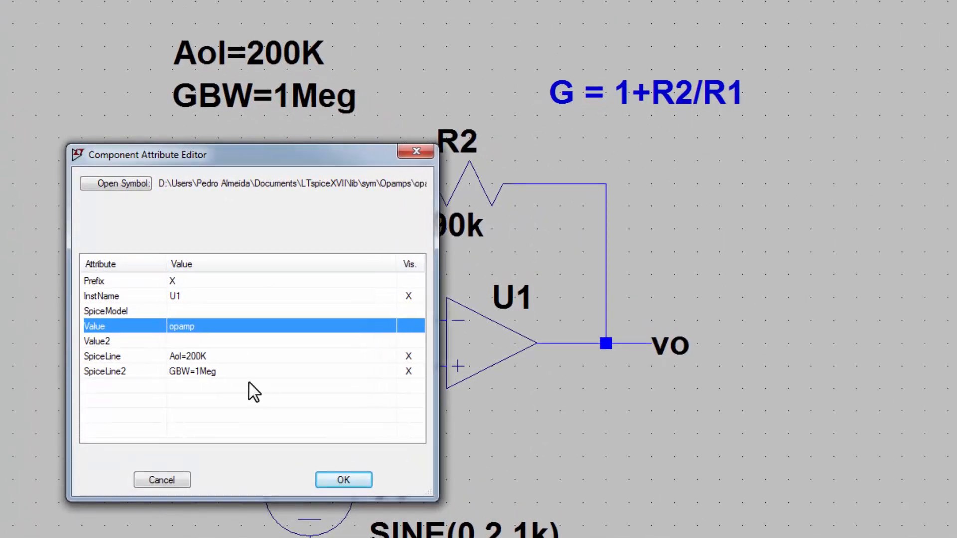
click(208, 359)
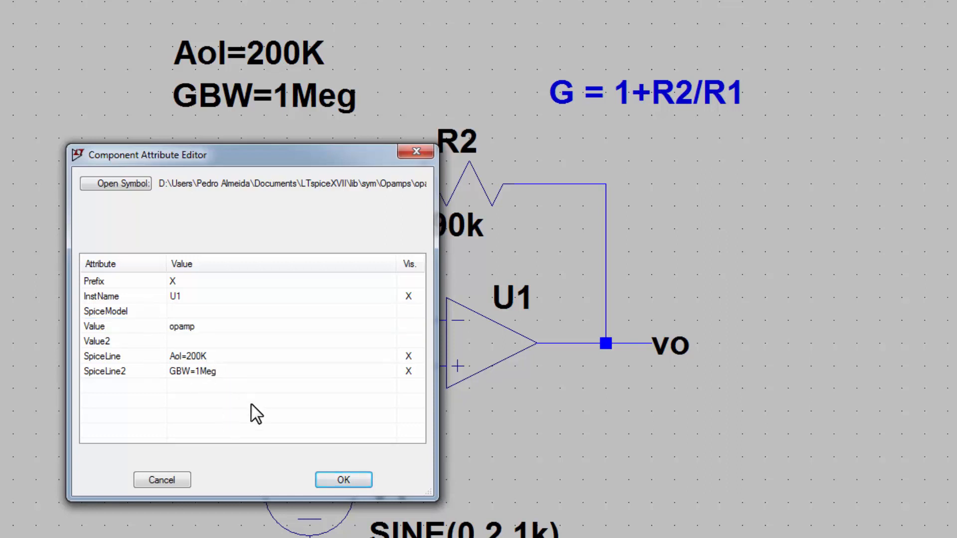
click(326, 480)
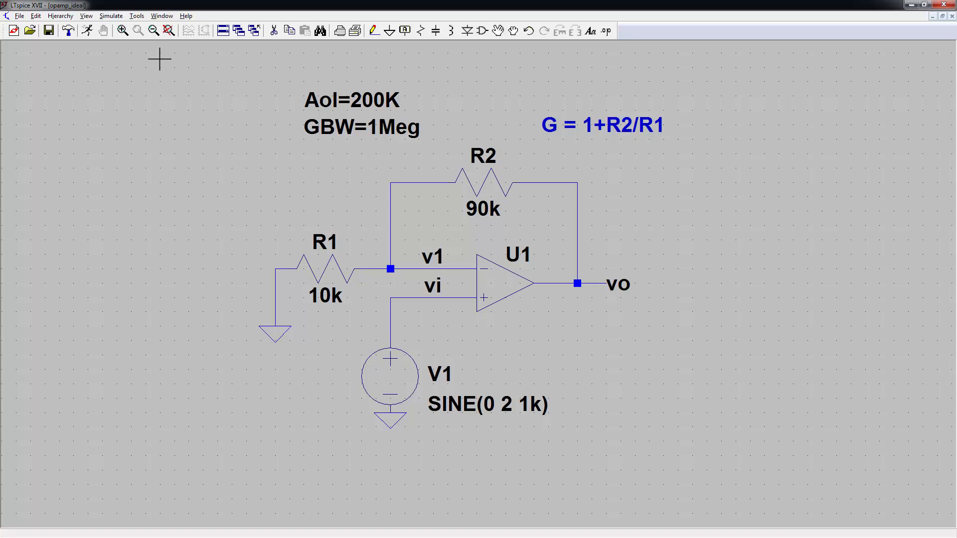
Step: Define and place a transient analysis with 10m stop time and 1u maximum timestep
click(87, 30)
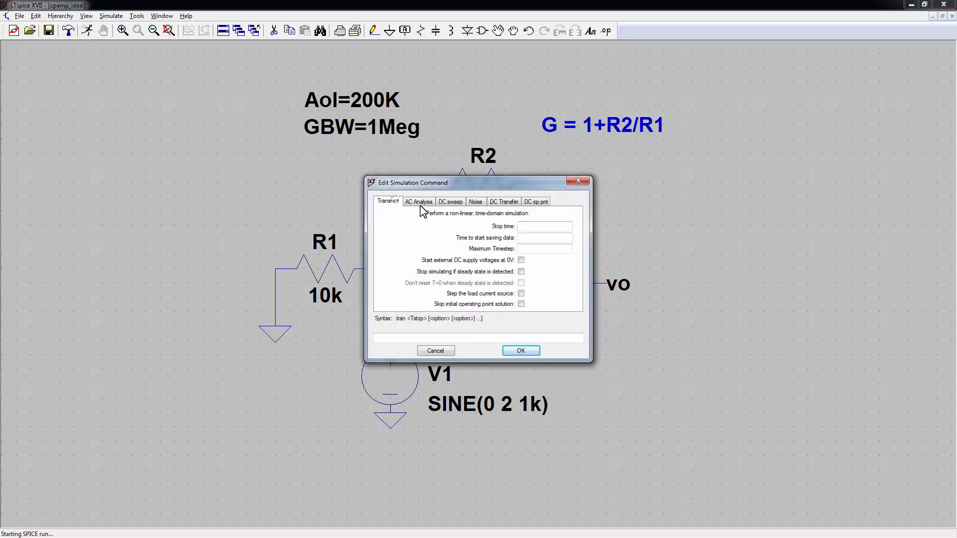
text(10m)
key(Tab)
key(Tab)
text(1u)
click(515, 350)
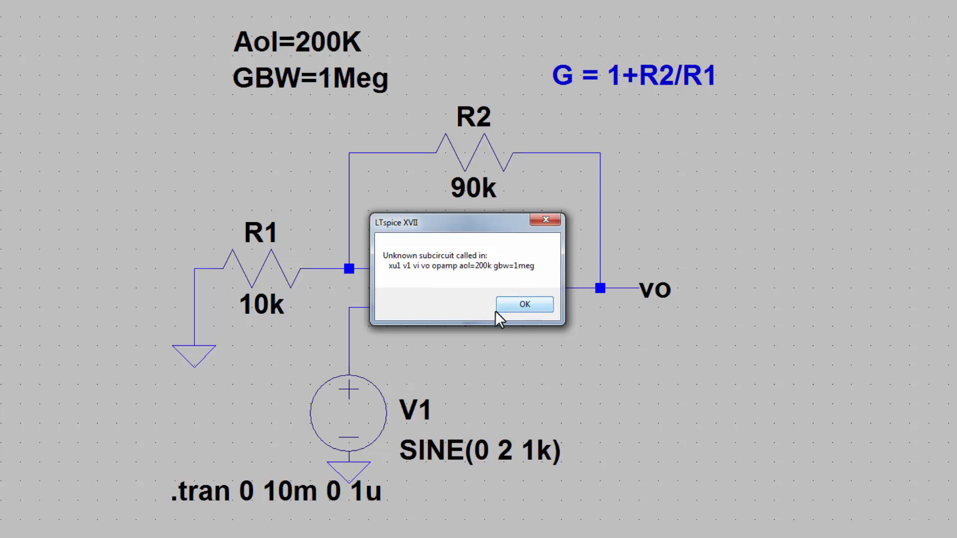
Step: Dismiss the Unknown subcircuit error and check the 'opamp' library entry without placing anything
click(509, 306)
key(F2)
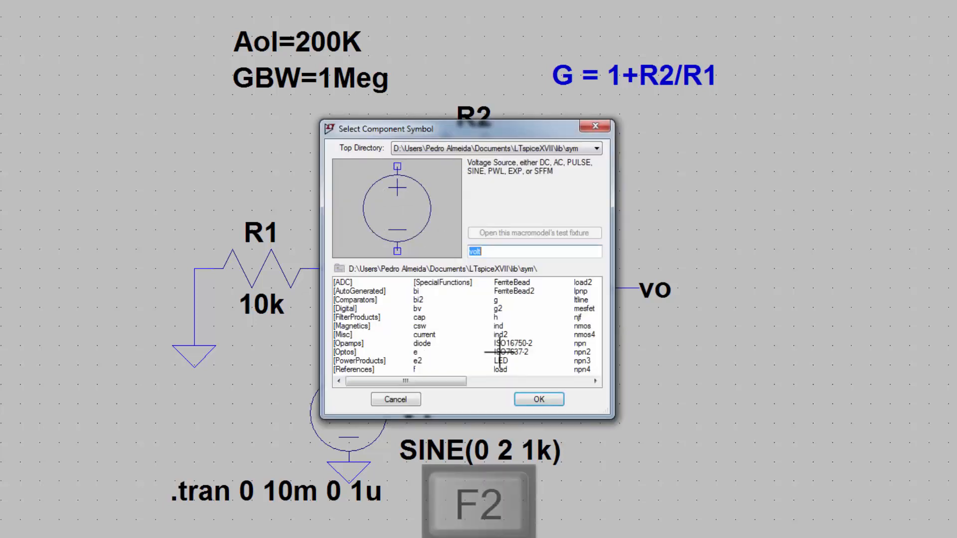
text(opamp)
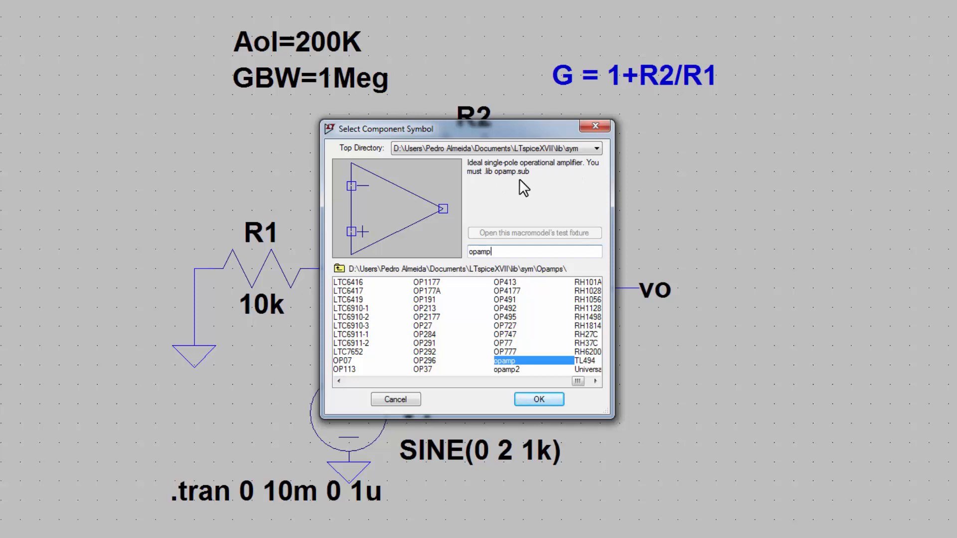
click(408, 398)
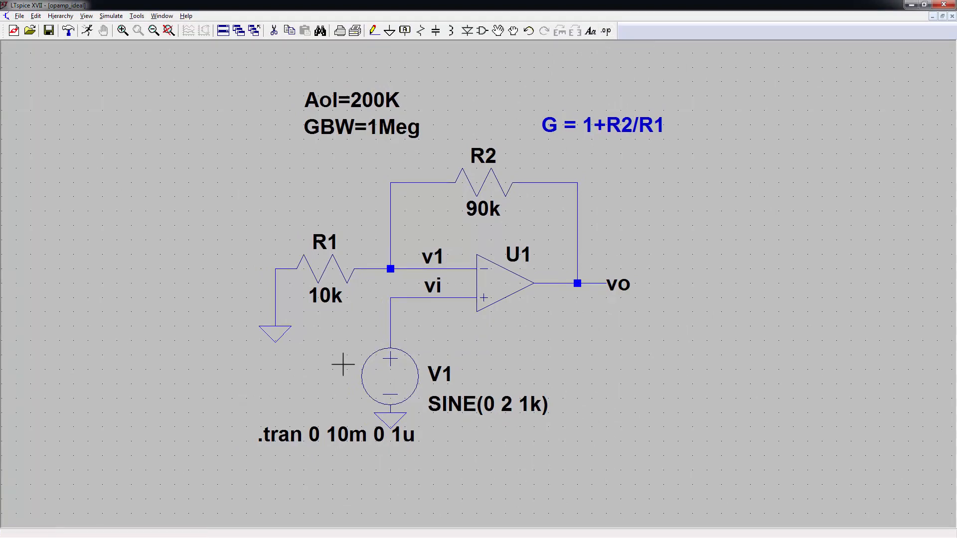
Step: Place a '.lib opamp.sub' SPICE directive under the .tran line and rerun the simulation
key(s)
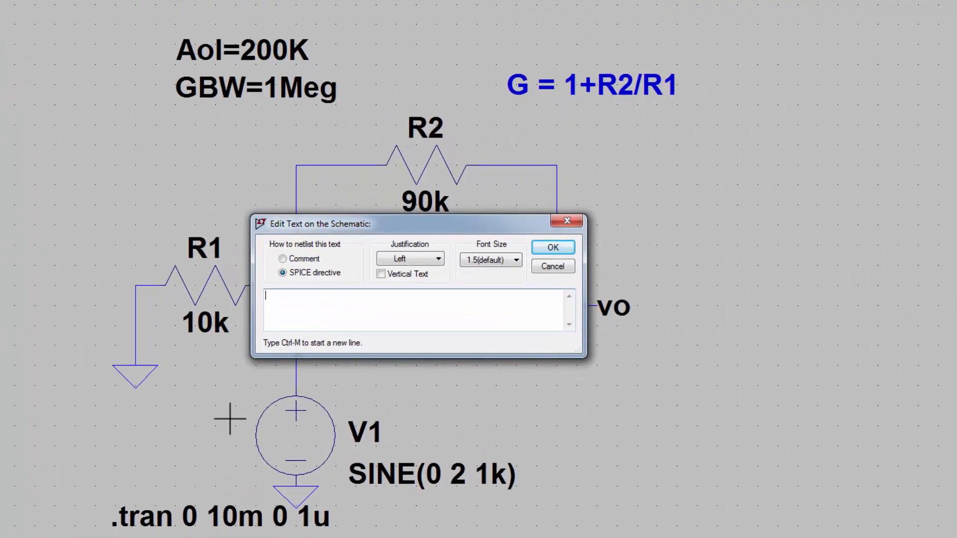
text(.lib)
text(opamp.sub)
key(Return)
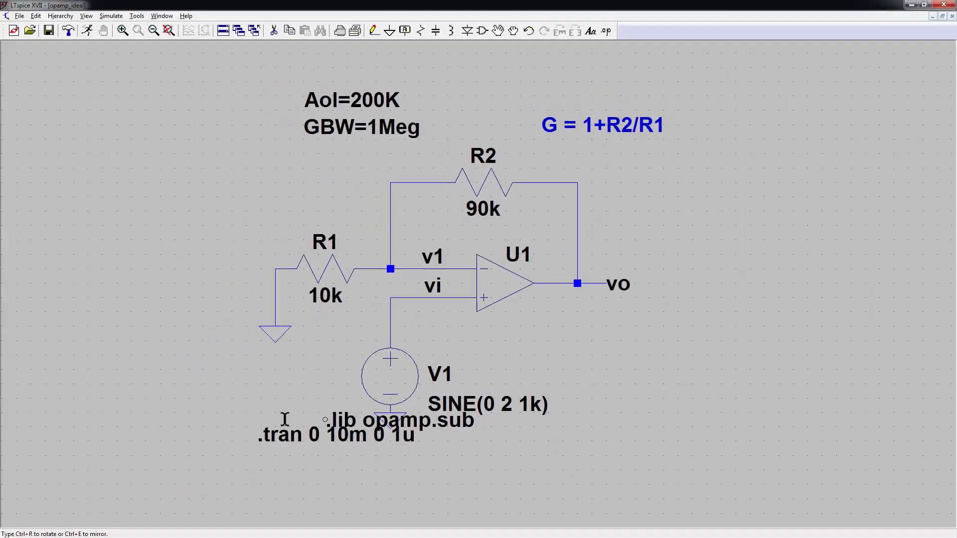
click(260, 478)
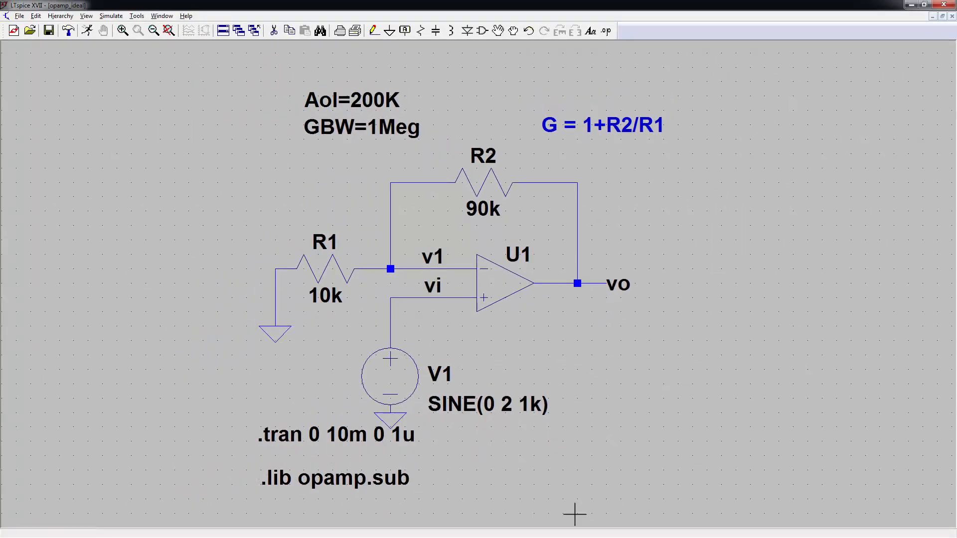
key(alt+s)
key(r)
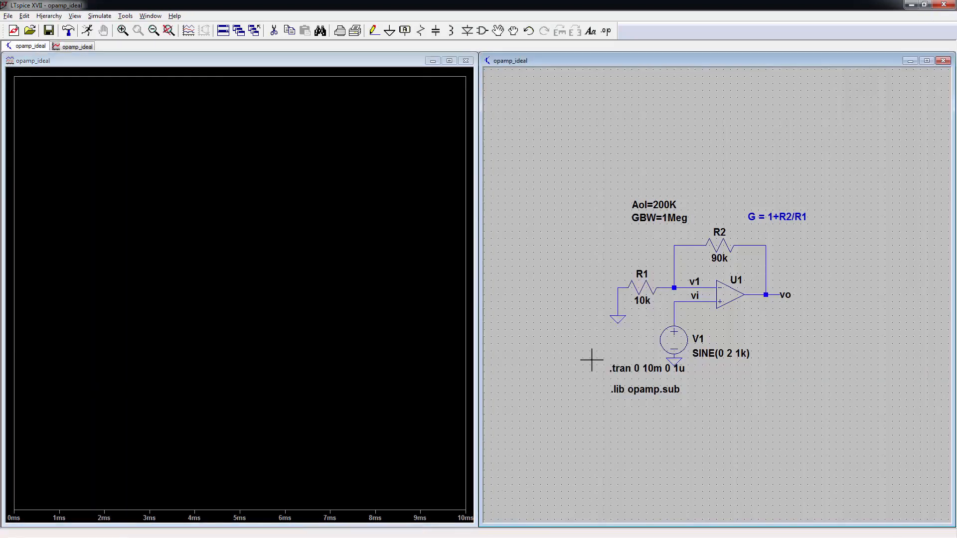
Step: Plot V(vi) and V(vo) together and zoom the waveform to roughly 0.9–3.9 ms
key(space)
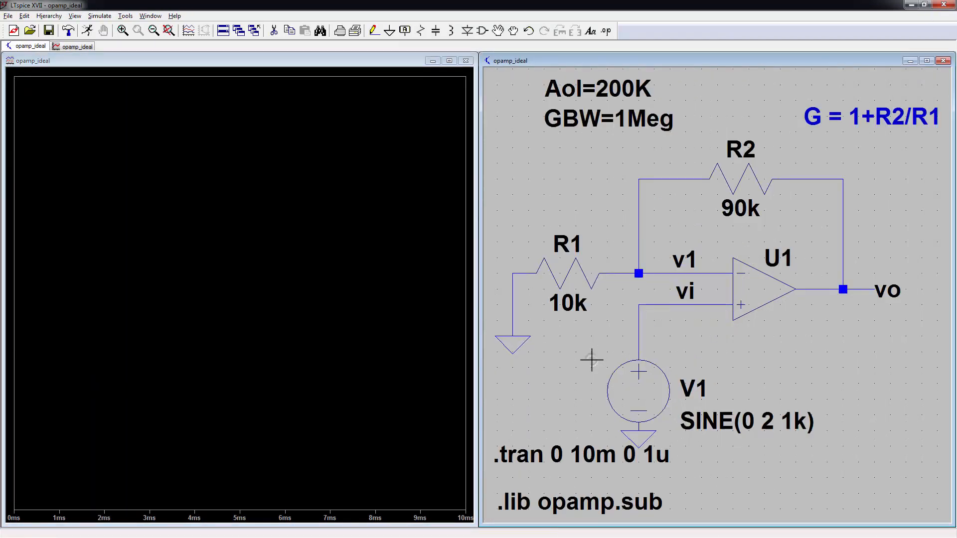
click(658, 304)
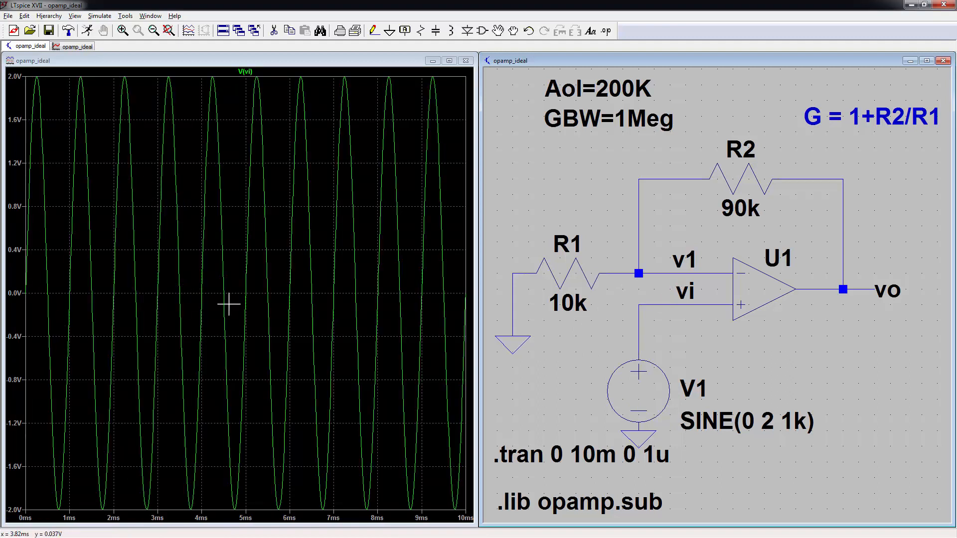
click(846, 285)
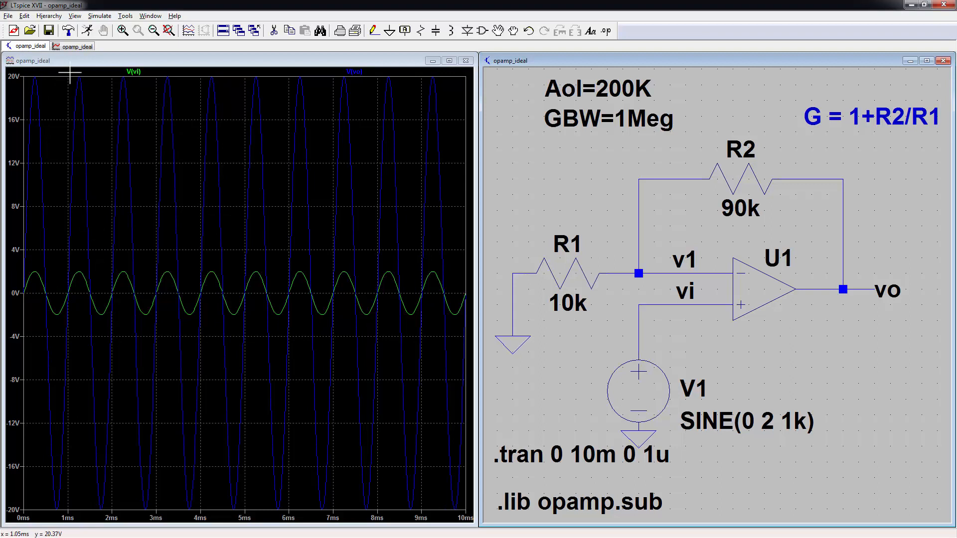
drag(67, 77, 196, 519)
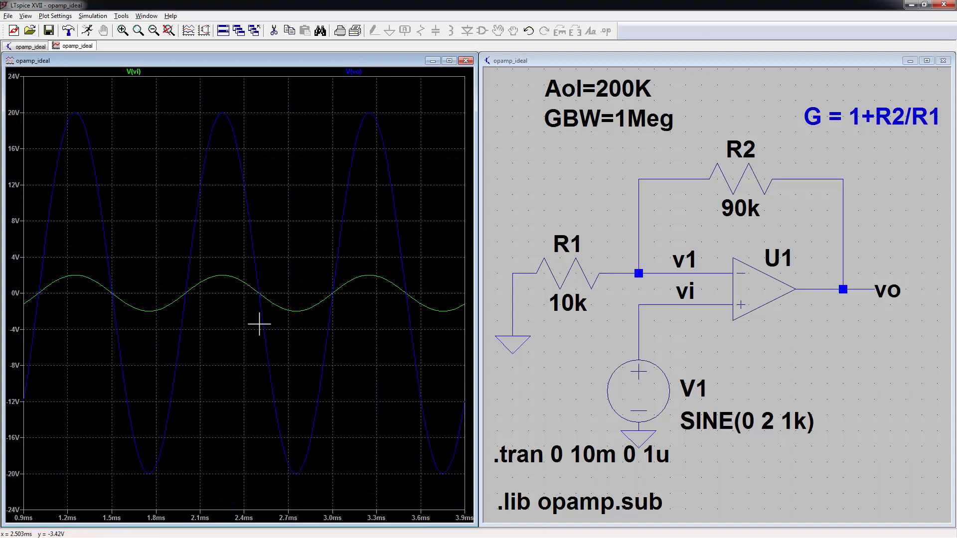
click(539, 393)
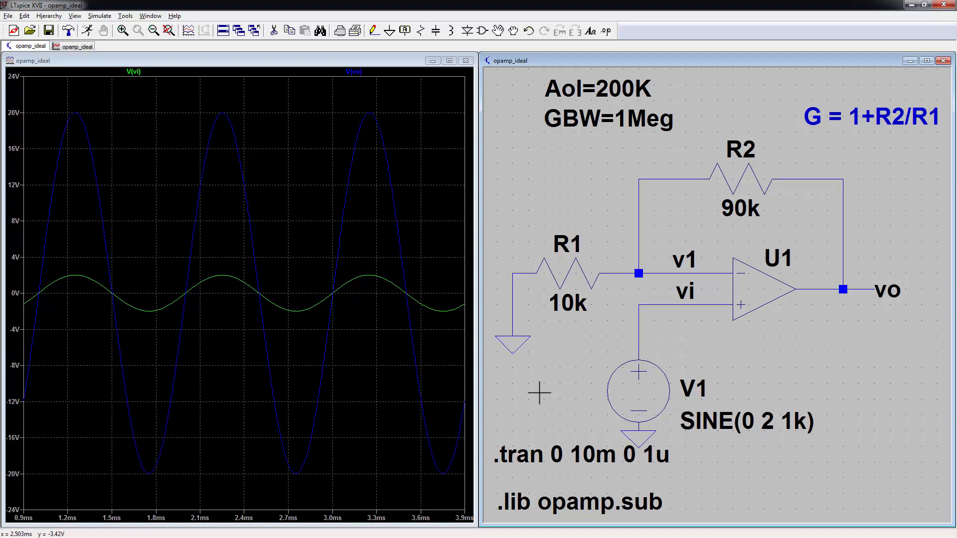
Step: Remove R1's ground and move source V1 with its vi label onto R1's input
key(Delete)
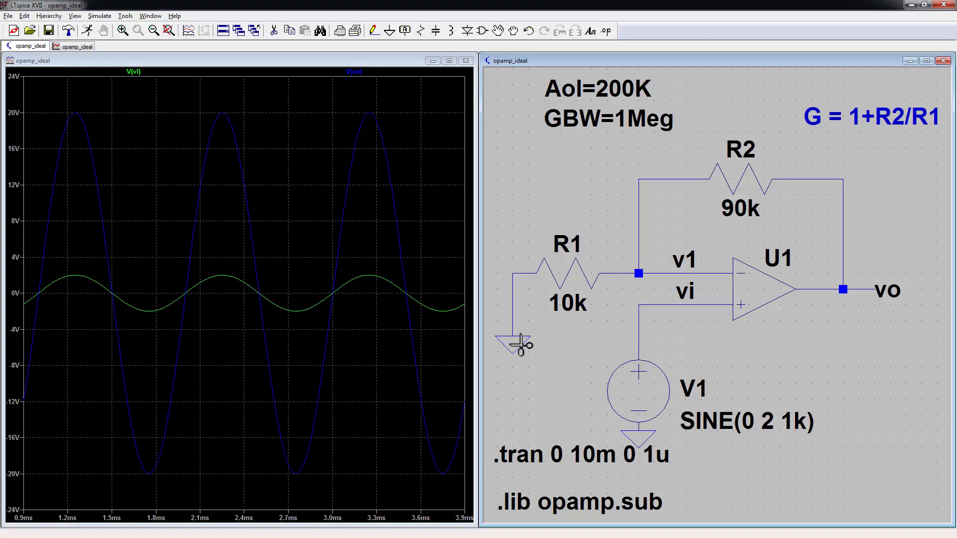
click(513, 342)
key(Escape)
key(F7)
drag(583, 293, 691, 468)
click(534, 310)
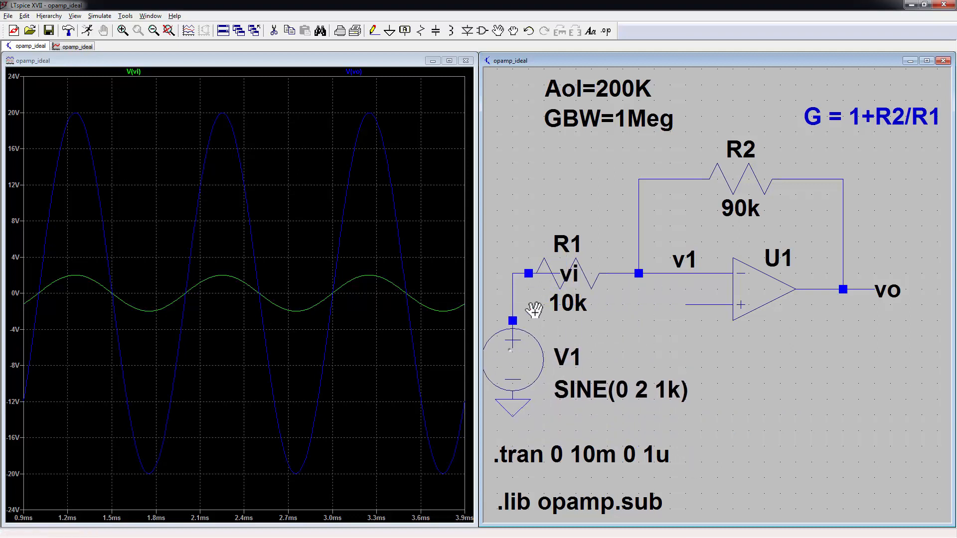
key(F5)
click(546, 274)
Step: Ground the op-amp's + input with a new ground symbol and wire
key(g)
click(670, 337)
key(F3)
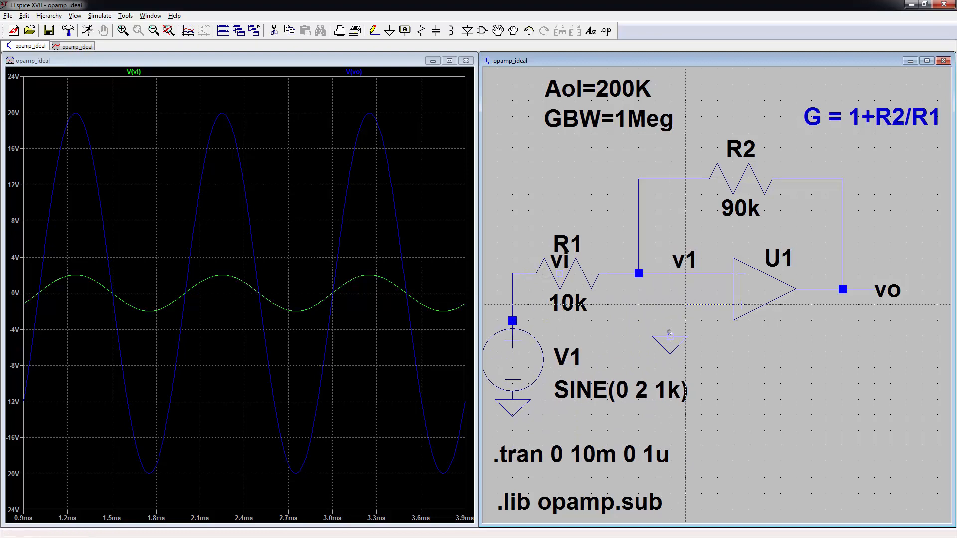
click(685, 304)
click(670, 336)
Step: Reposition the .tran and .lib directives to the right of the circuit
key(F7)
click(559, 443)
click(707, 442)
click(601, 511)
click(648, 279)
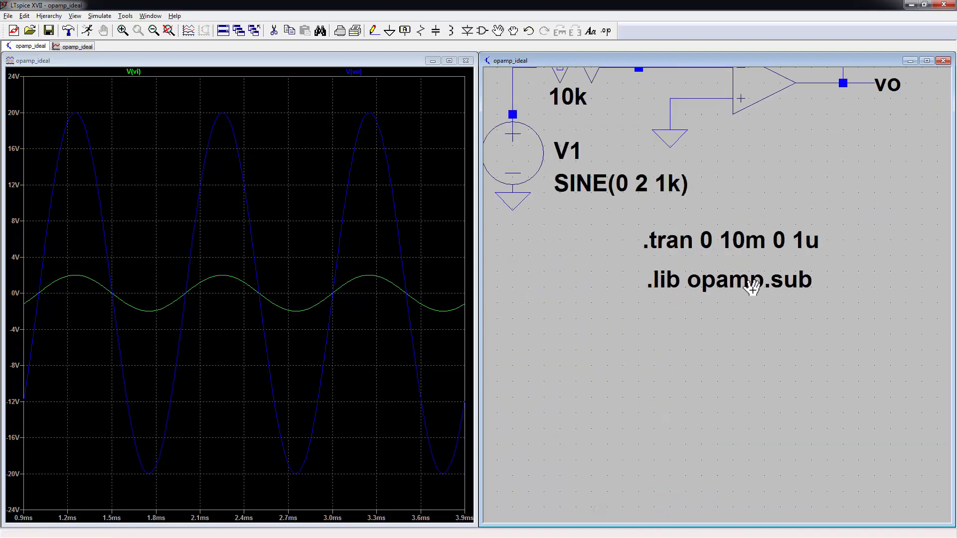
key(space)
Step: Change the gain note to 'G = -R2/R1' and set R2 to 100k
right_click(826, 131)
text(G = -R2/R1)
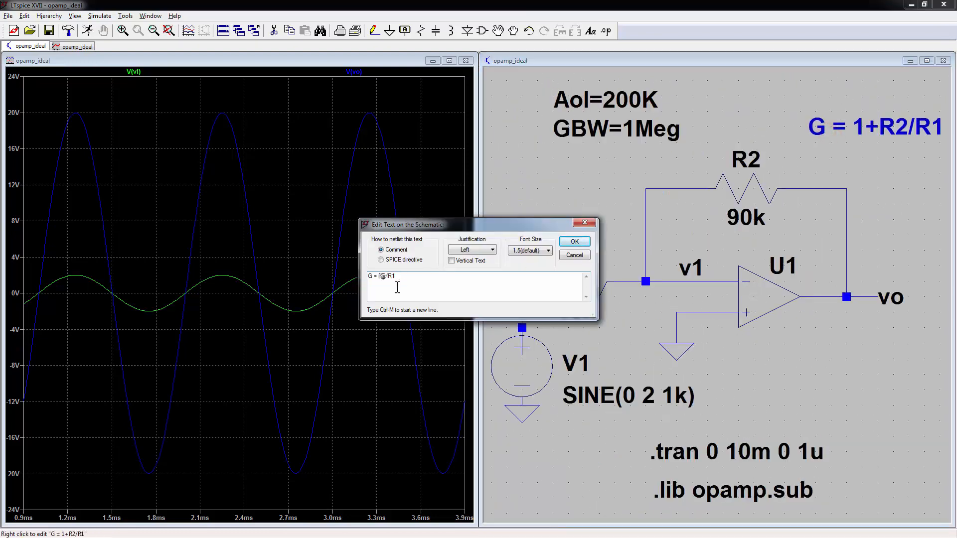
key(Return)
right_click(743, 218)
text(100k)
key(Return)
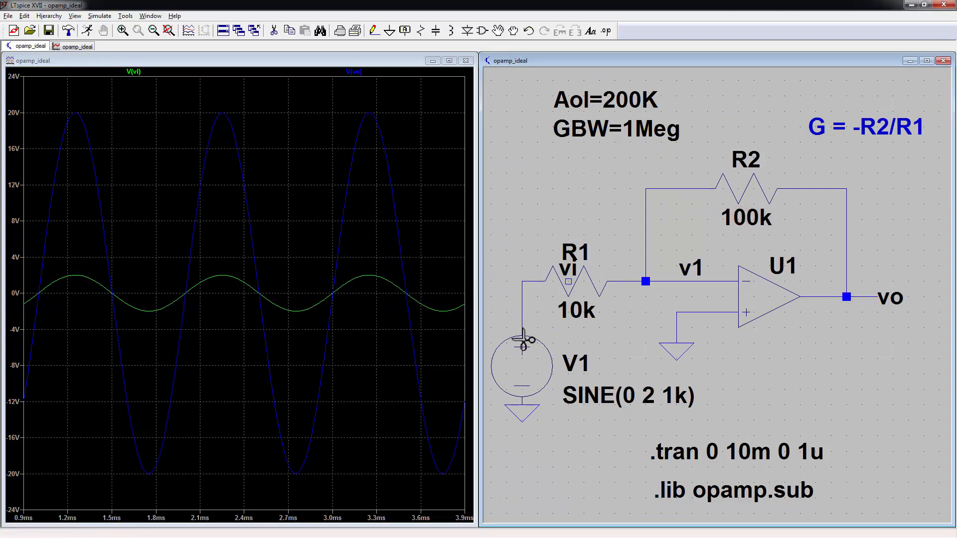
Step: Rotate the vi label onto V1's wire and rerun the inverting-amplifier simulation
drag(568, 272, 522, 286)
key(ctrl+r)
click(522, 287)
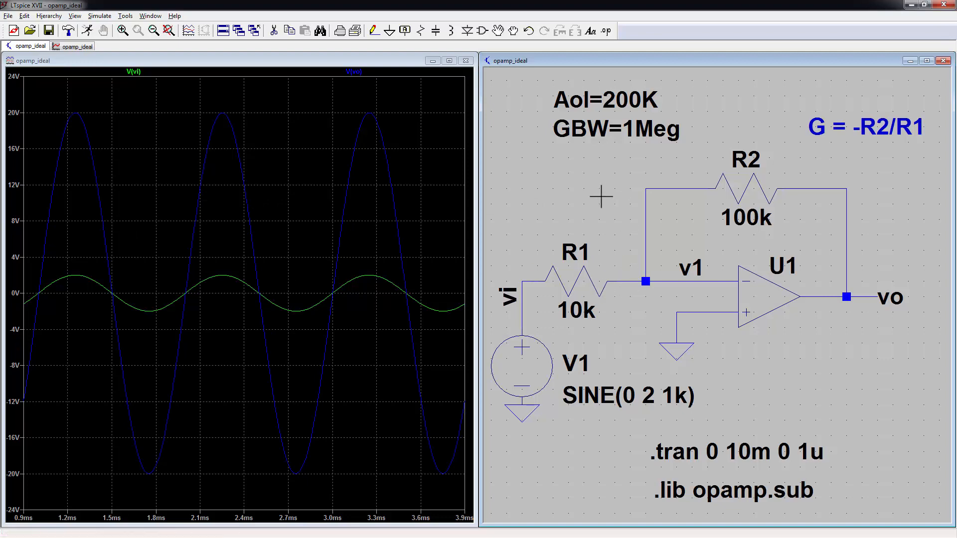
key(alt+s)
key(r)
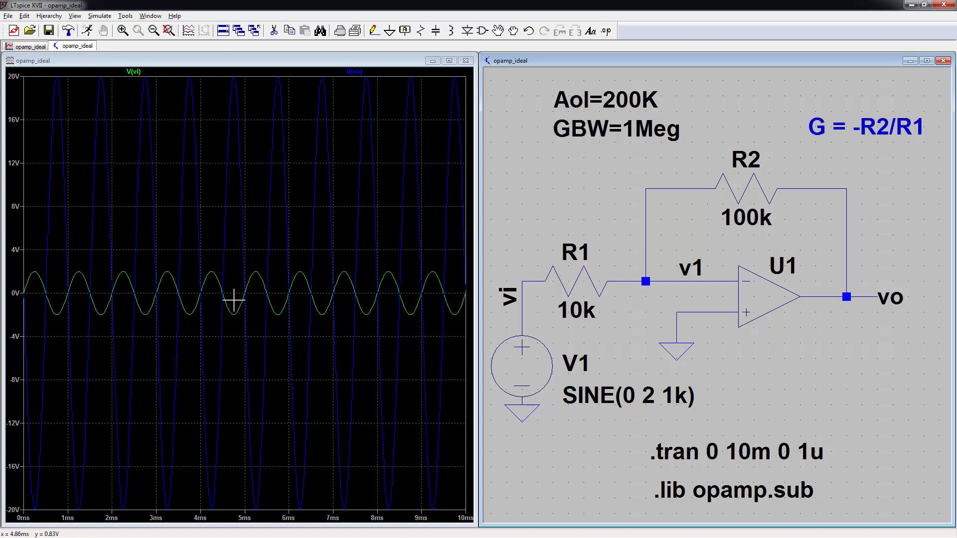
drag(185, 70, 267, 521)
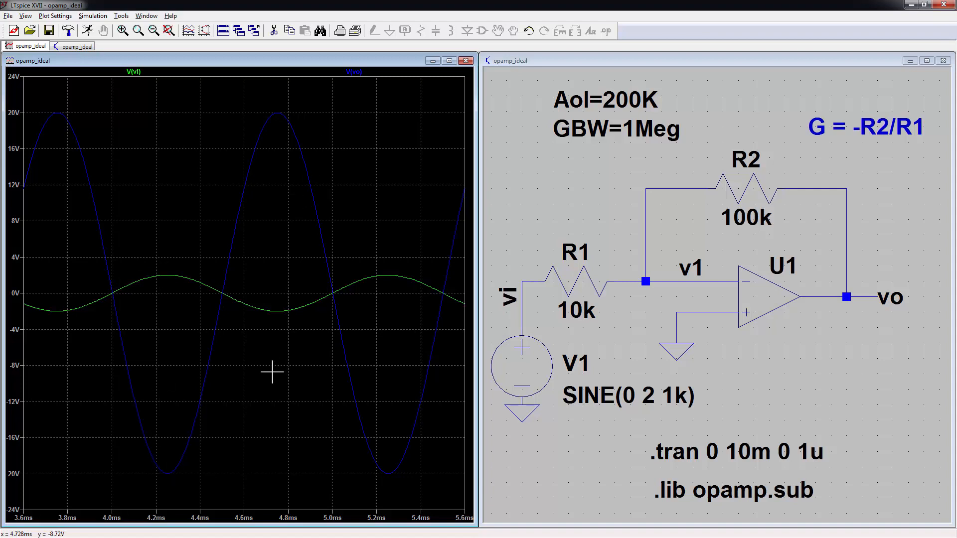
click(582, 197)
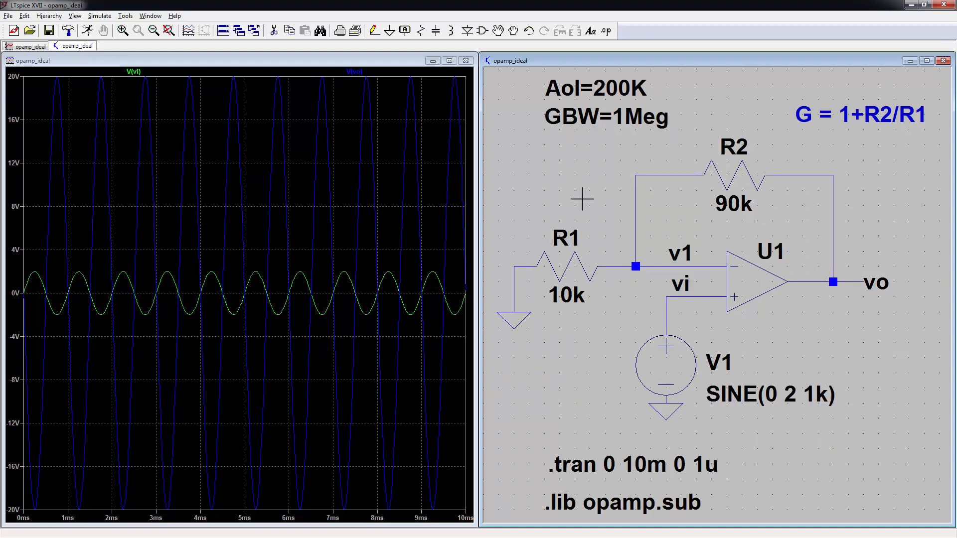
Step: Rerun the non-inverting circuit and zoom the waveform to about 3.6–6.6 ms
key(alt+r)
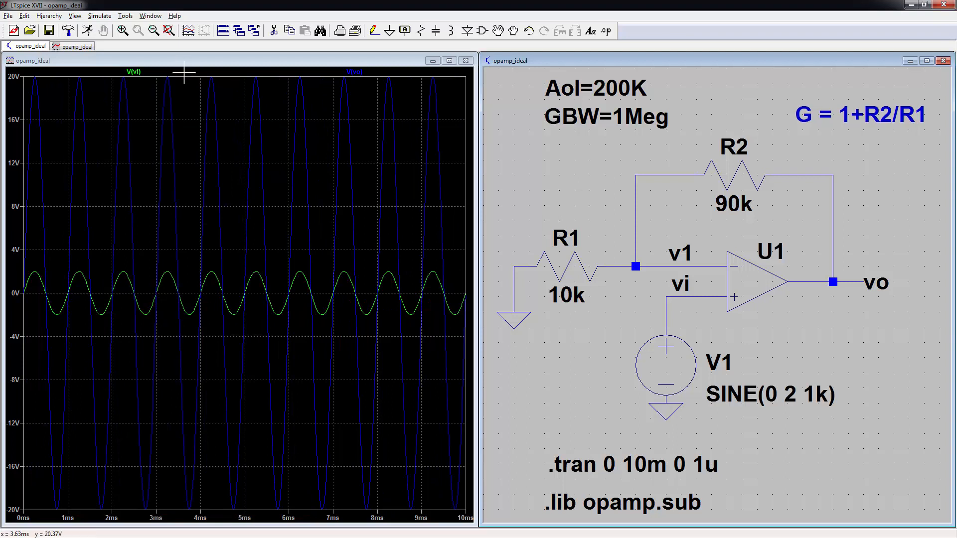
drag(185, 74, 315, 508)
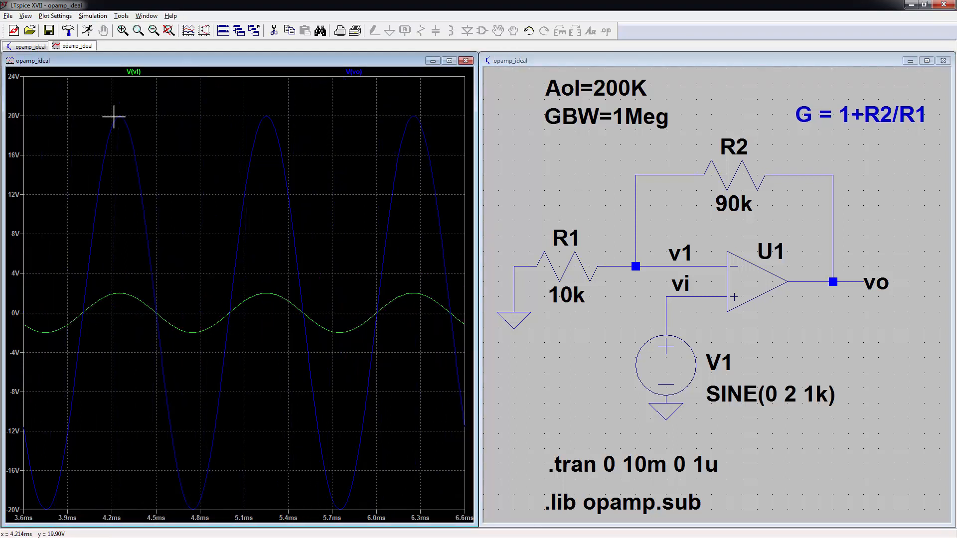
click(573, 361)
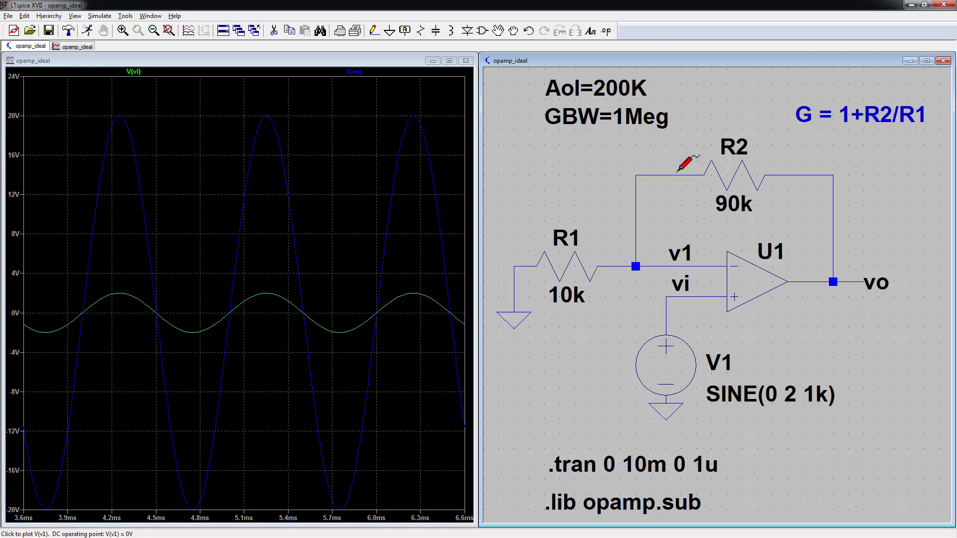
Step: Switch the analysis command to an AC decade sweep with 100 points per decade
right_click(561, 464)
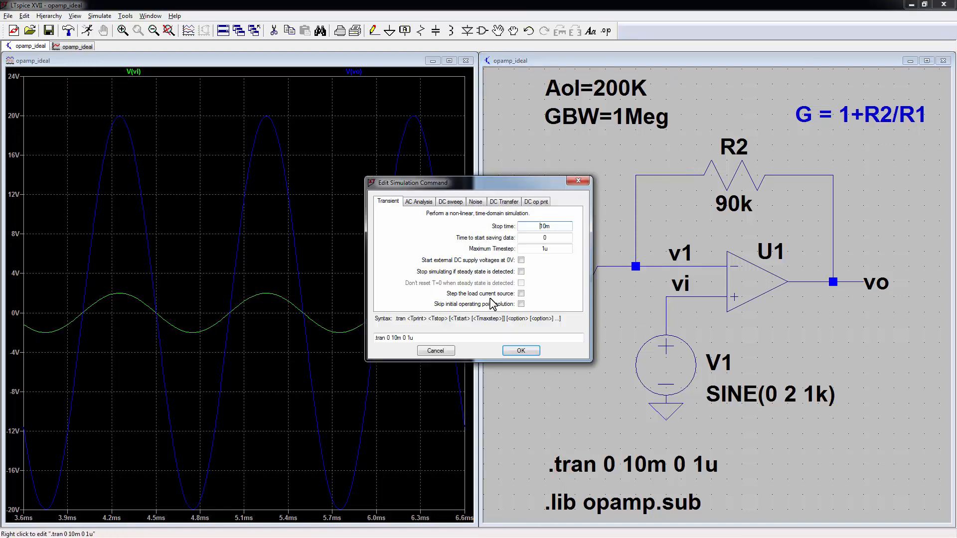
click(419, 200)
click(525, 246)
click(519, 259)
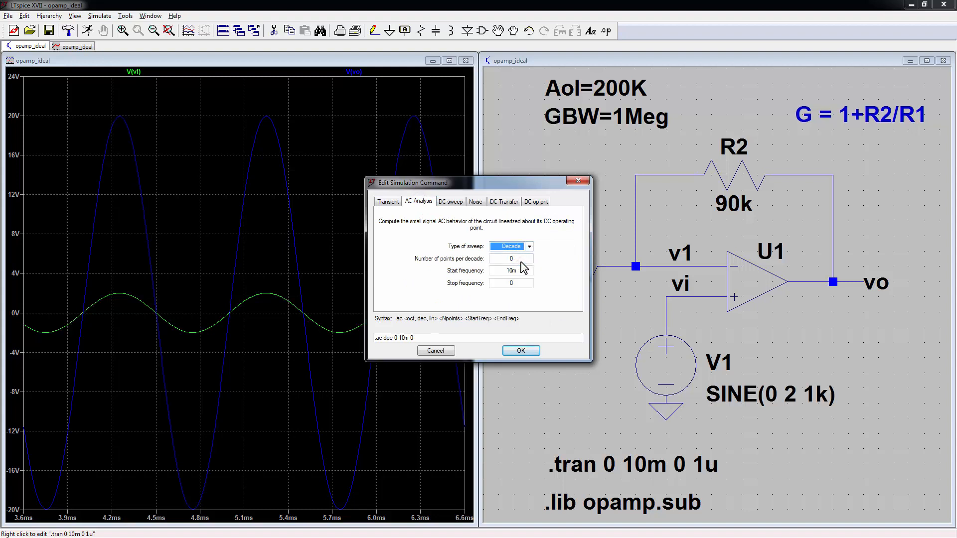
click(522, 261)
text(10)
key(BackSpace)
key(BackSpace)
key(BackSpace)
text(10)
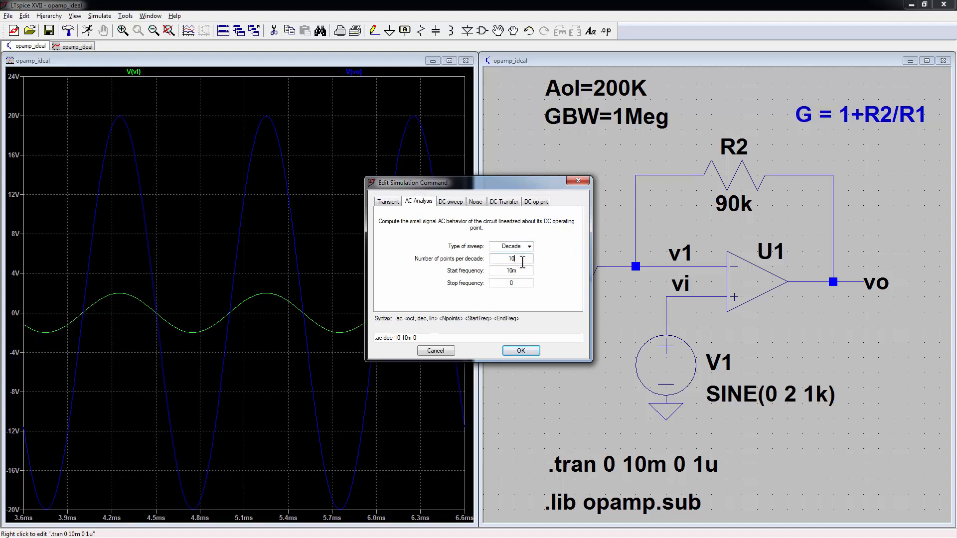
text(0)
Step: Set the sweep range from 0.1 Hz to 10Meg and apply the .ac command
click(517, 272)
key(BackSpace)
key(BackSpace)
key(BackSpace)
text(0.1)
click(517, 283)
key(BackSpace)
text(10Meg)
click(537, 352)
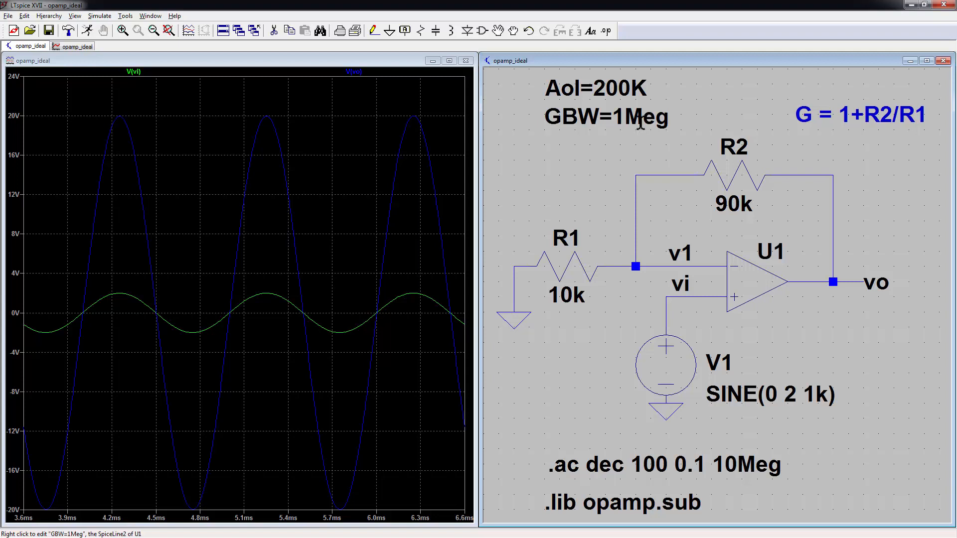
Step: Give source V1 an AC amplitude of 1 and run the AC analysis
right_click(680, 350)
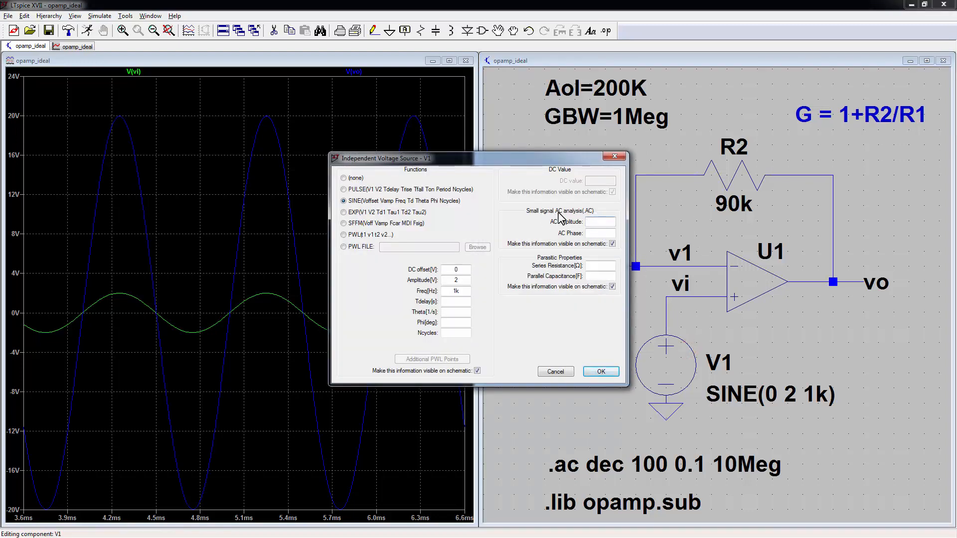
text(1)
click(601, 371)
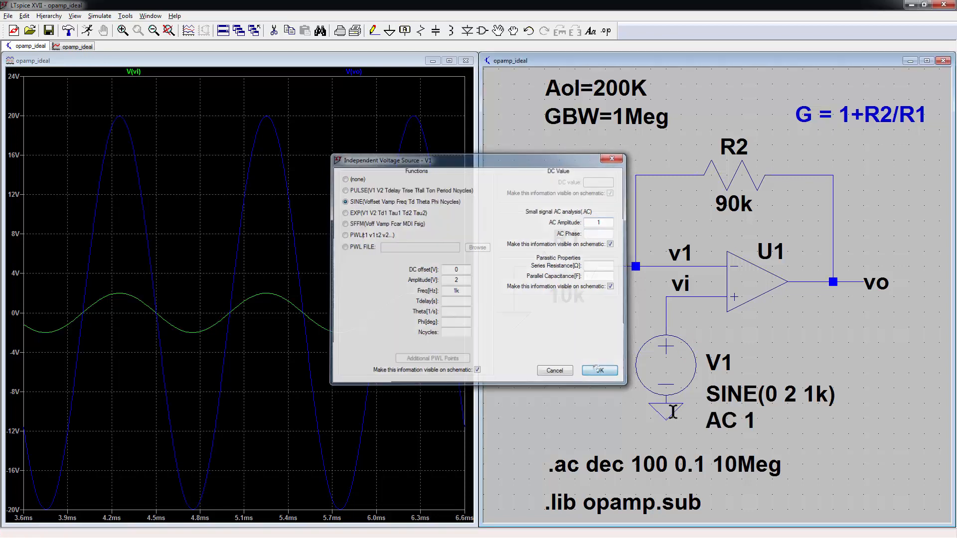
drag(567, 364, 571, 365)
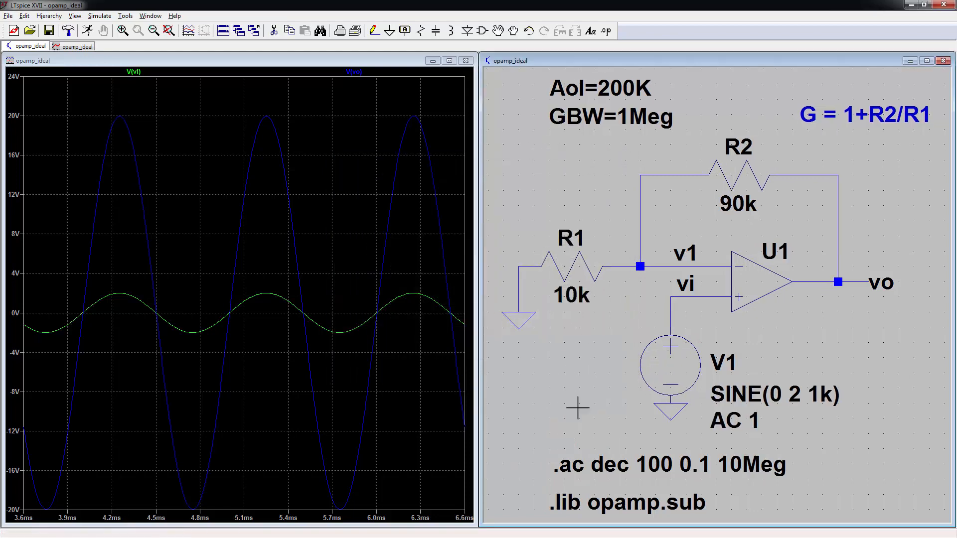
key(ctrl+b)
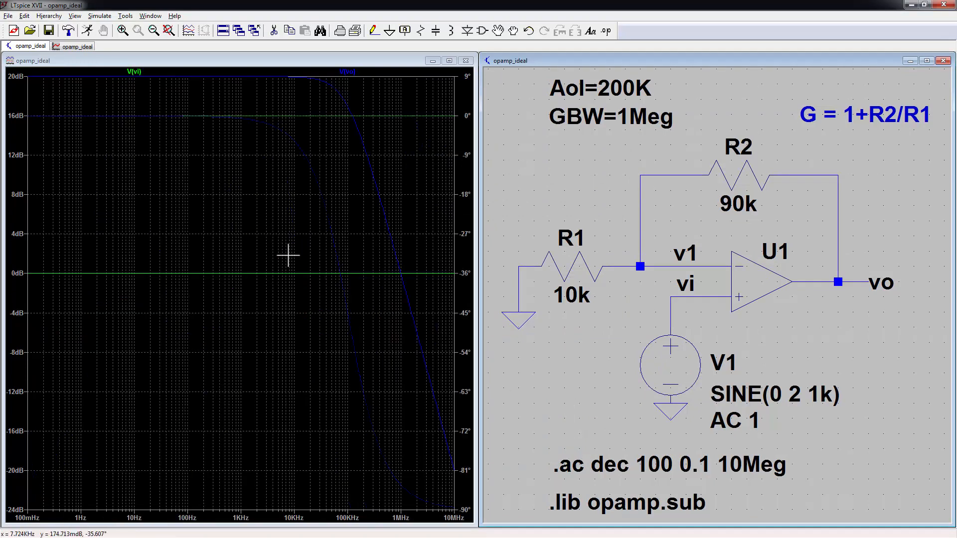
Step: Delete the V(vi) trace from the Bode plot
click(137, 73)
key(Delete)
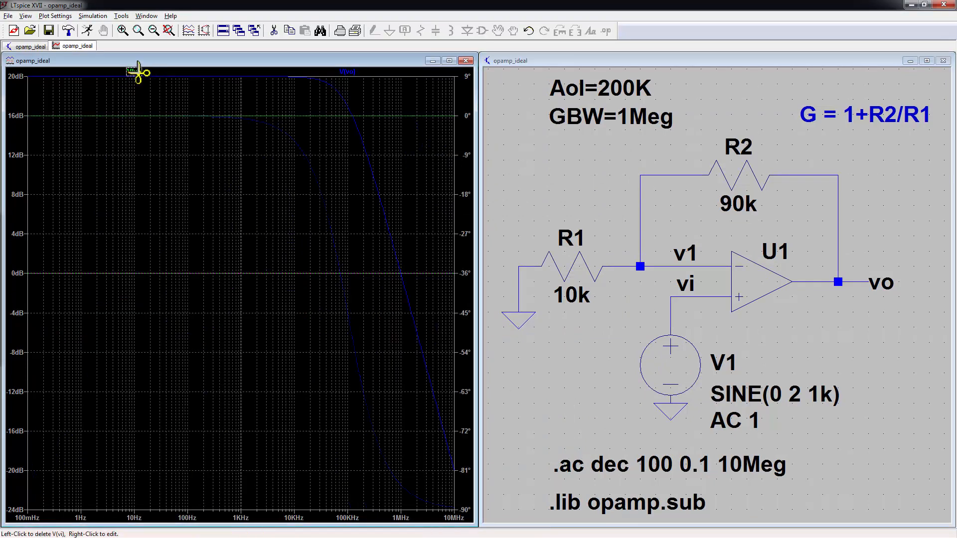
click(136, 72)
key(Escape)
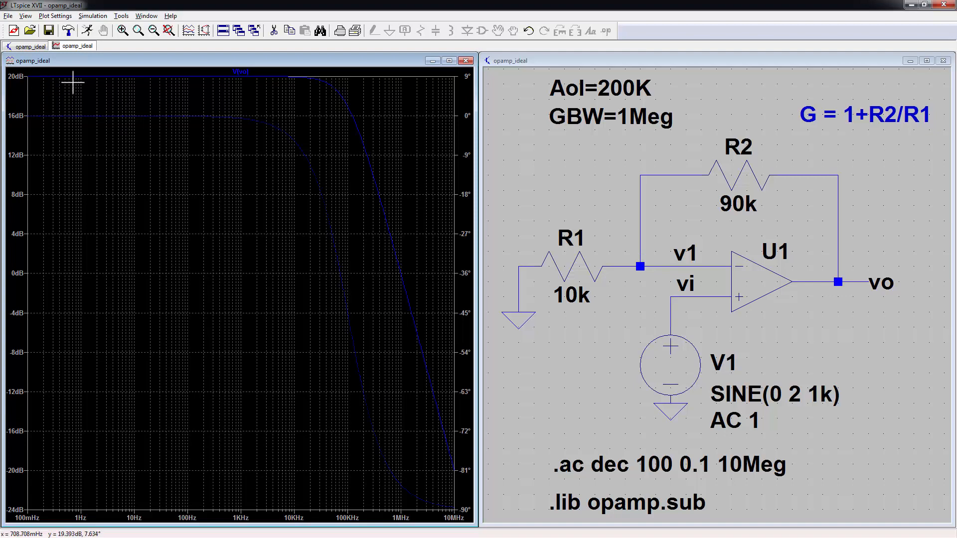
Step: Set the top of the magnitude axis to 40dB
right_click(24, 146)
key(Delete)
text(40dB)
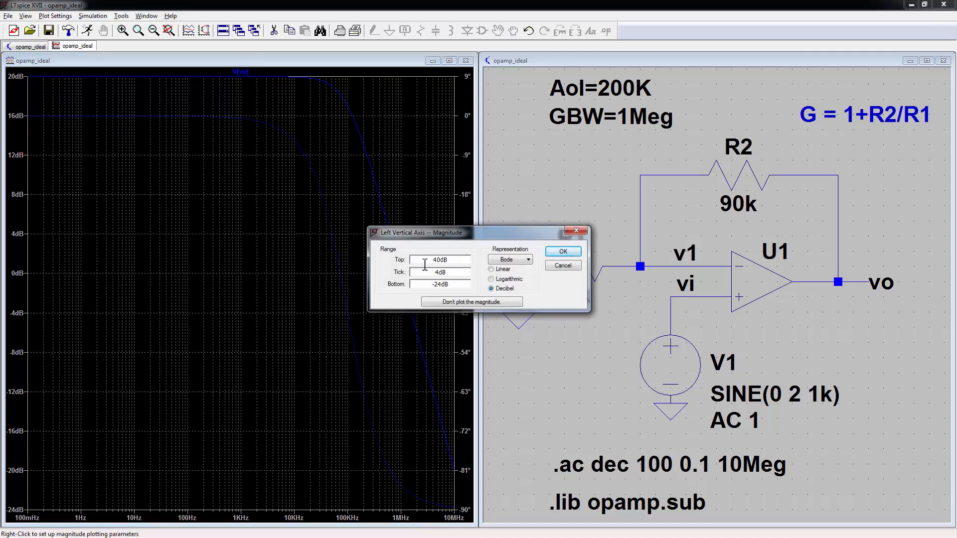
key(Return)
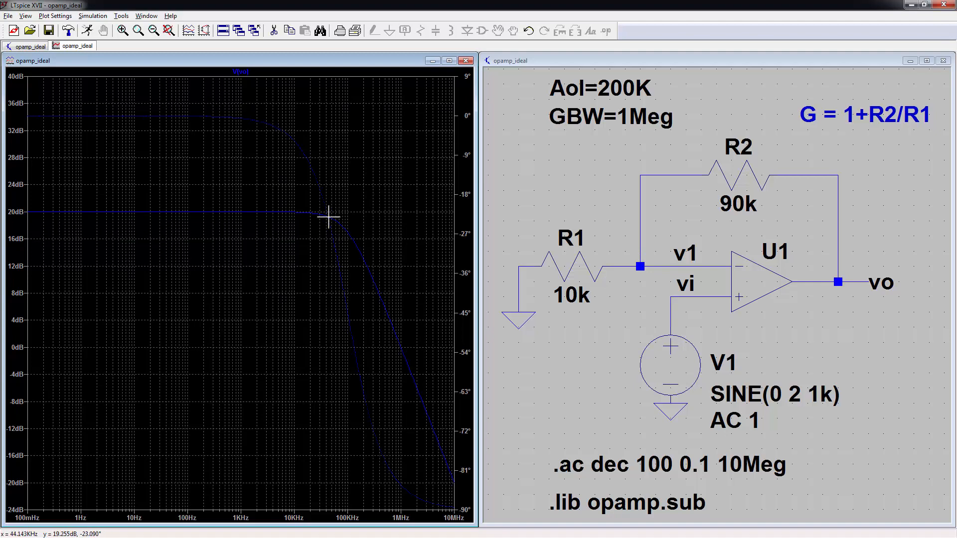
Step: Place cursor 1 on V(vo) at 97.87KHz, reading 17.08dB and -44.38° phase
click(238, 71)
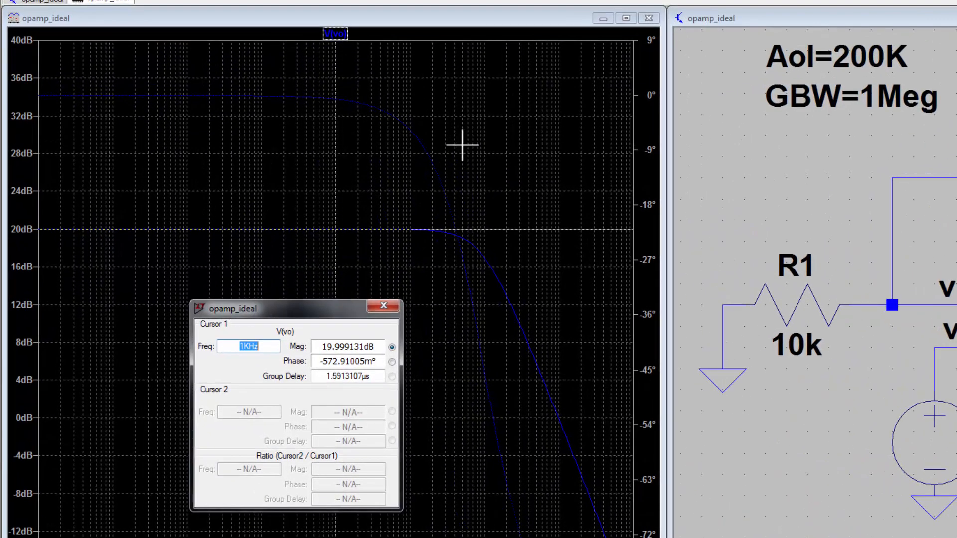
drag(336, 212, 343, 223)
drag(468, 231, 483, 253)
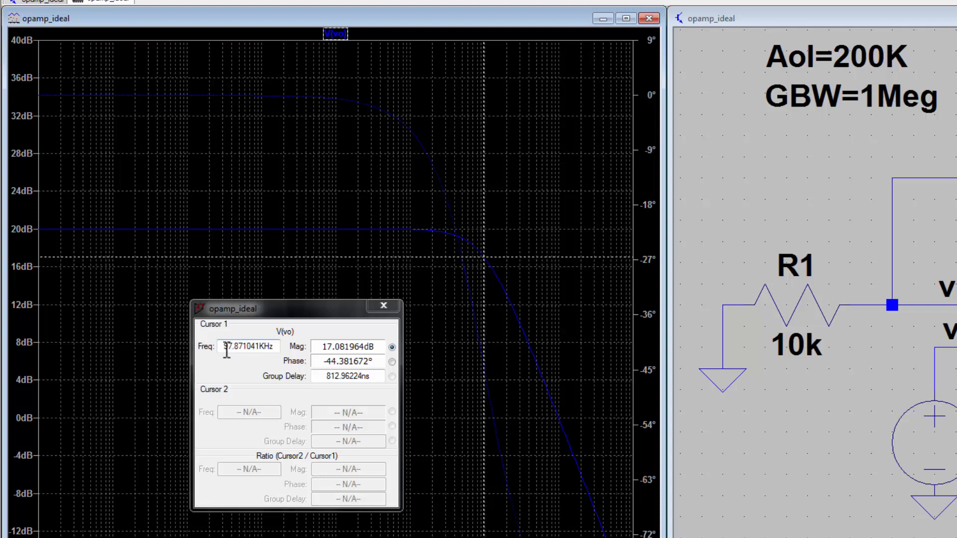
drag(224, 347, 277, 347)
click(277, 347)
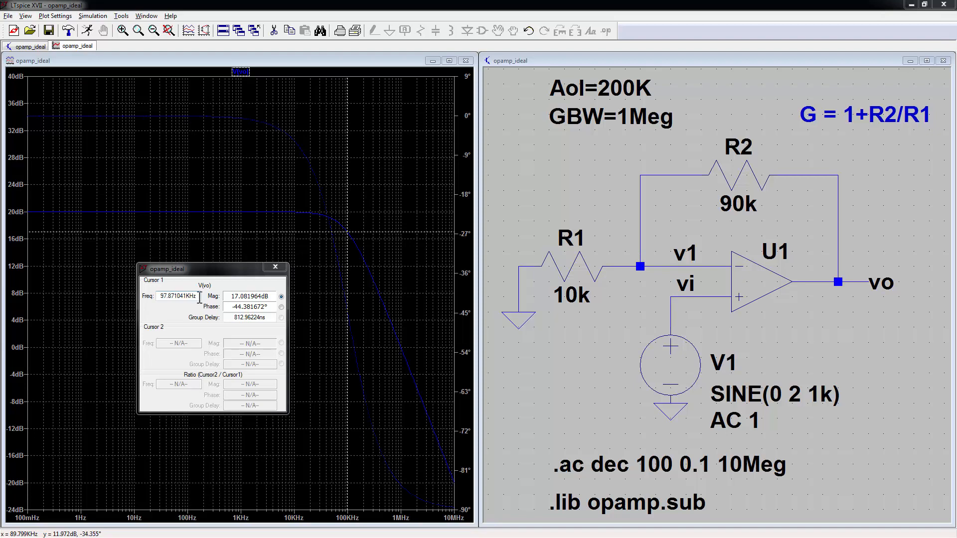
Step: Place a .step text directive below the .lib opamp.sub line
drag(584, 399, 581, 307)
text(s.step)
key(Return)
click(549, 447)
right_click(565, 446)
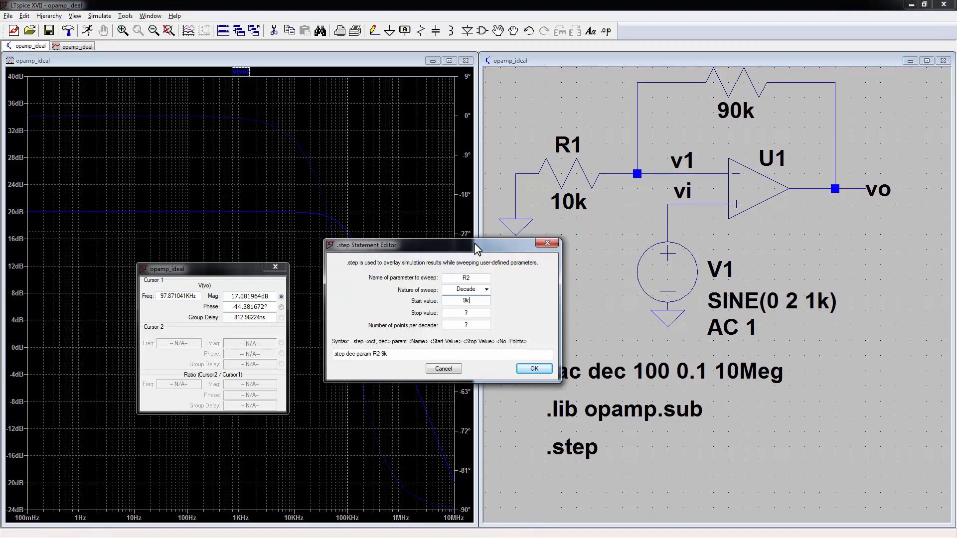
key(Escape)
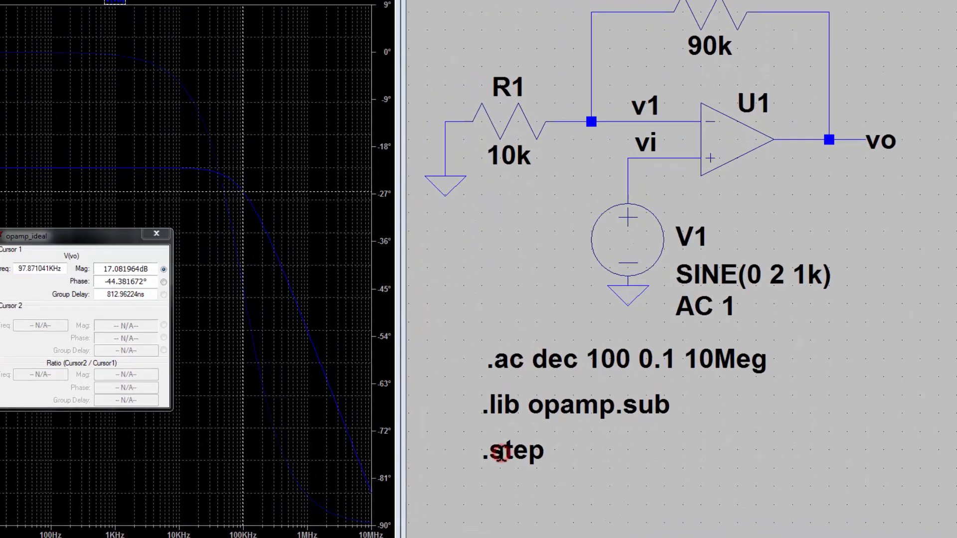
Step: Configure the .step sweep: parameter R2, decade, 10k to 100Meg, 1 point per decade
right_click(560, 449)
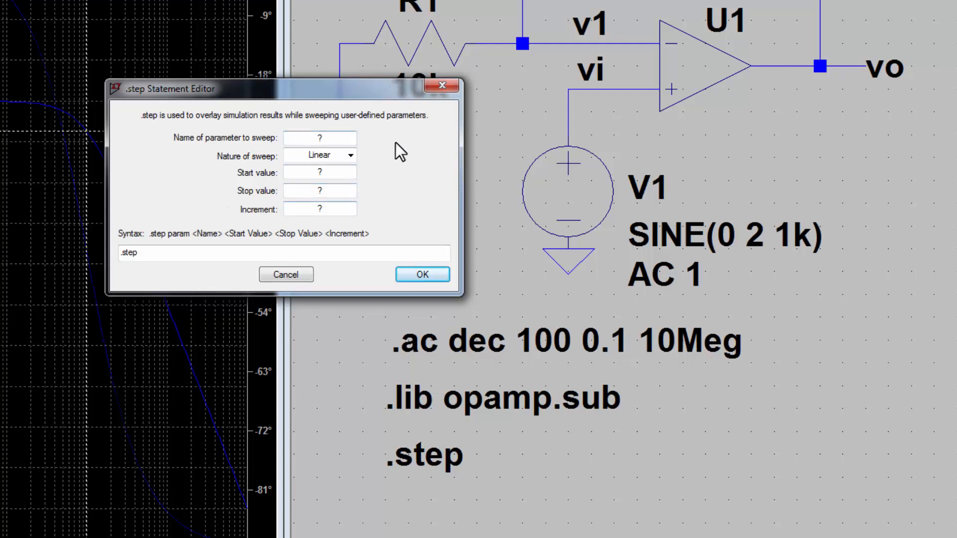
double_click(344, 138)
text(R2)
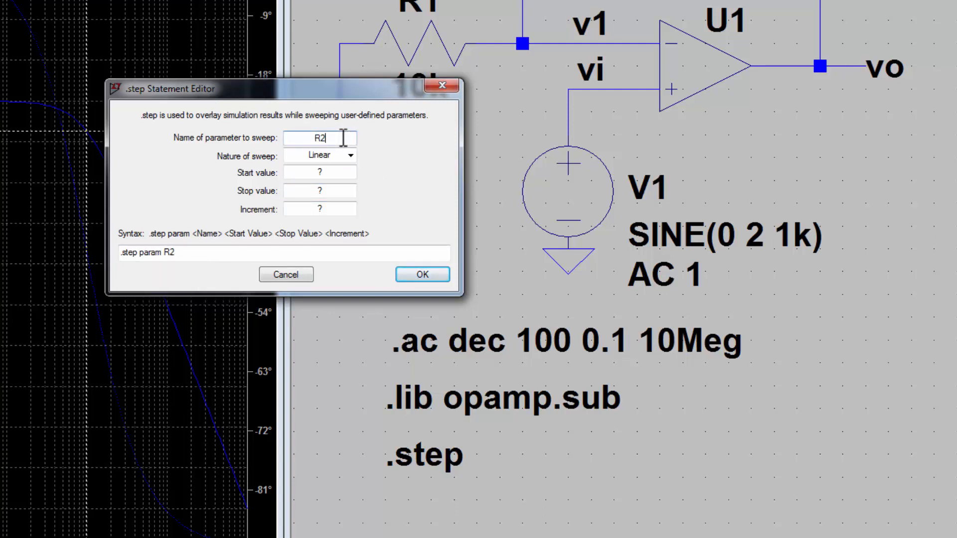
click(346, 152)
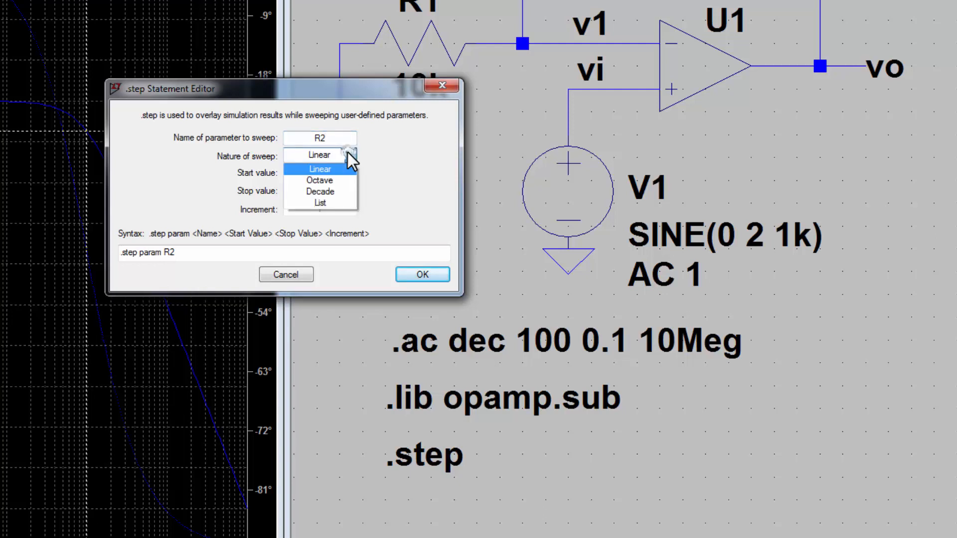
click(343, 193)
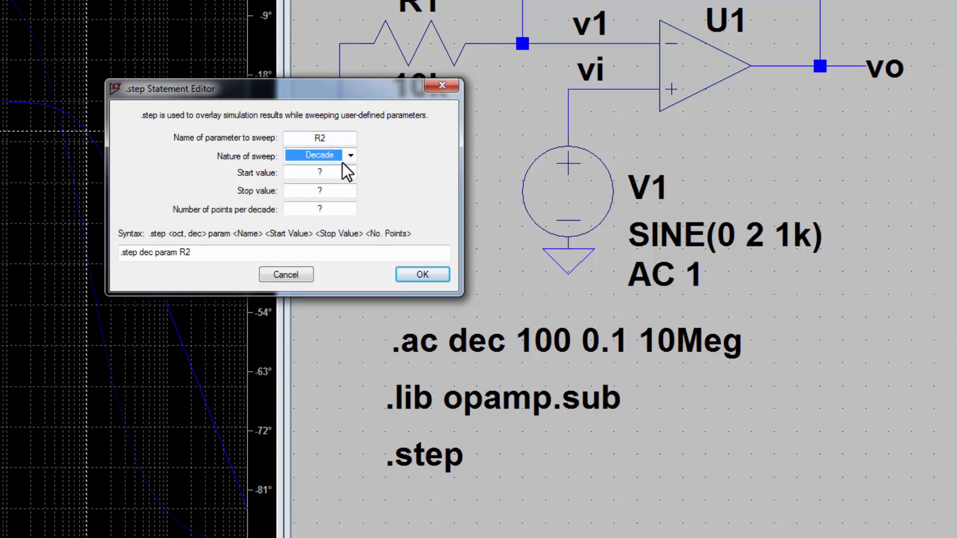
double_click(337, 172)
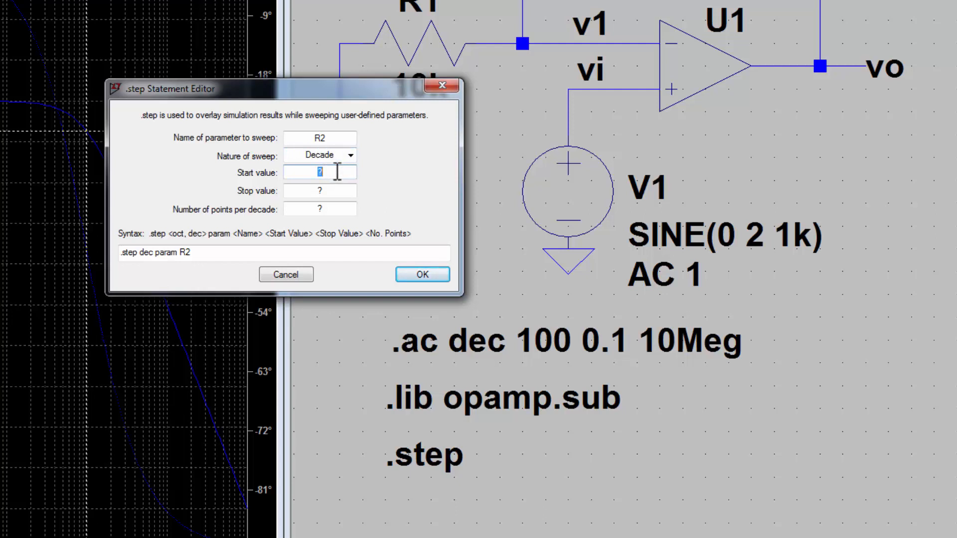
text(10k)
drag(342, 92, 366, 163)
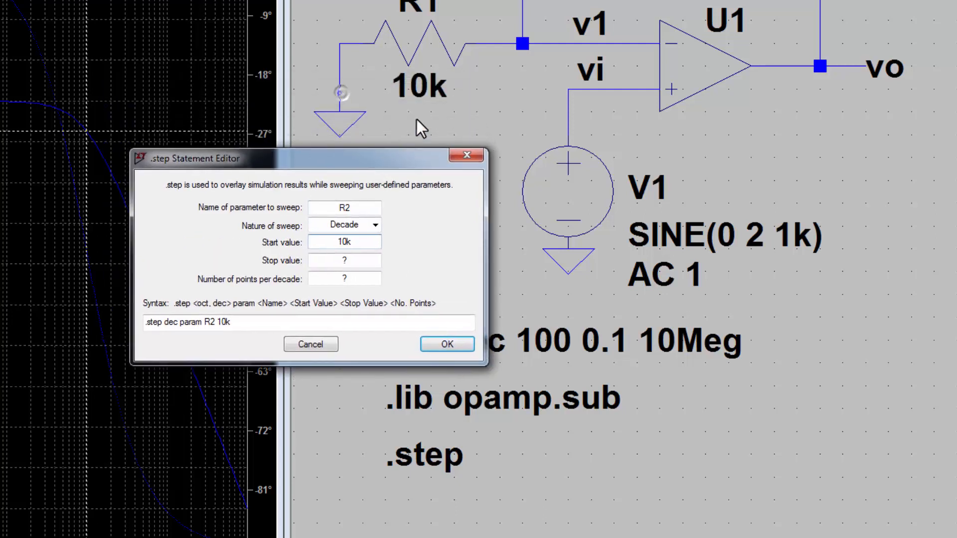
double_click(358, 260)
text(100Meg)
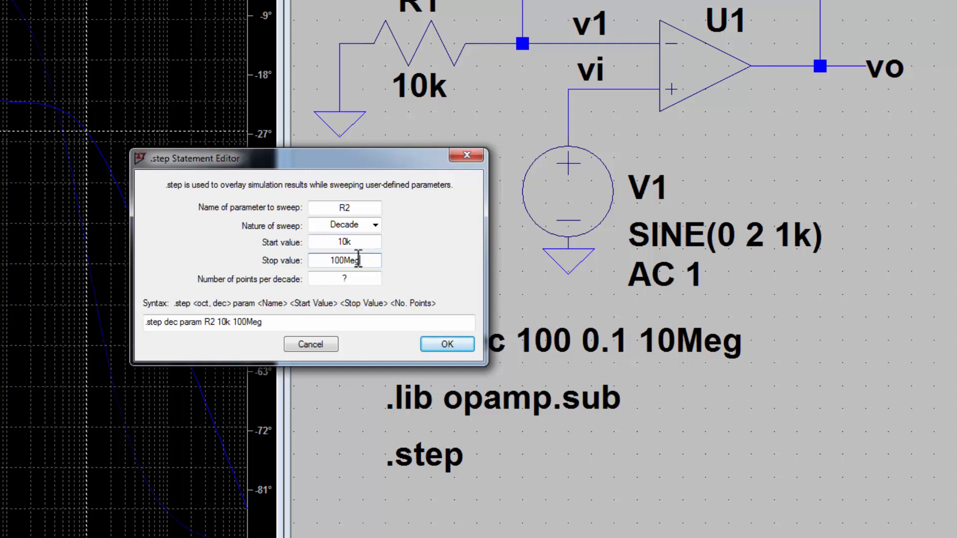
double_click(351, 279)
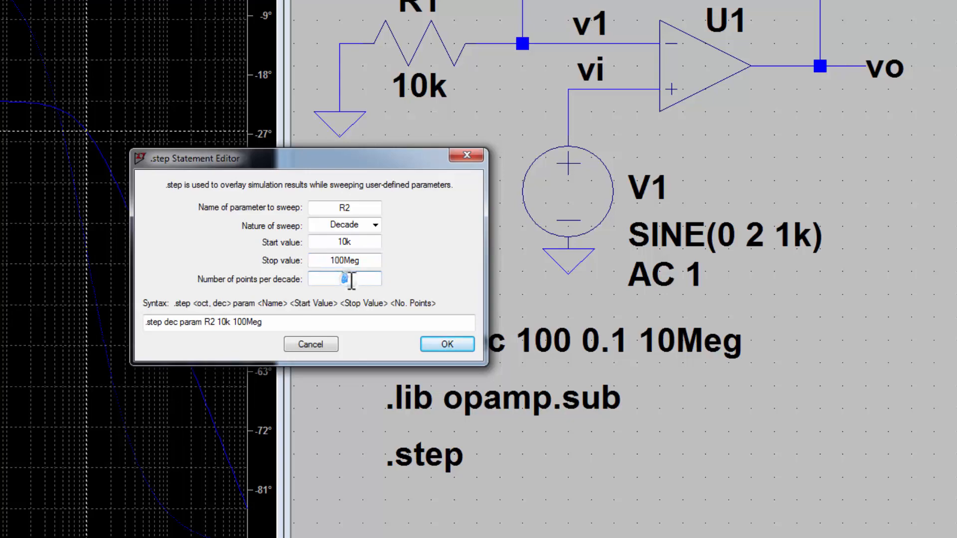
text(1)
click(447, 343)
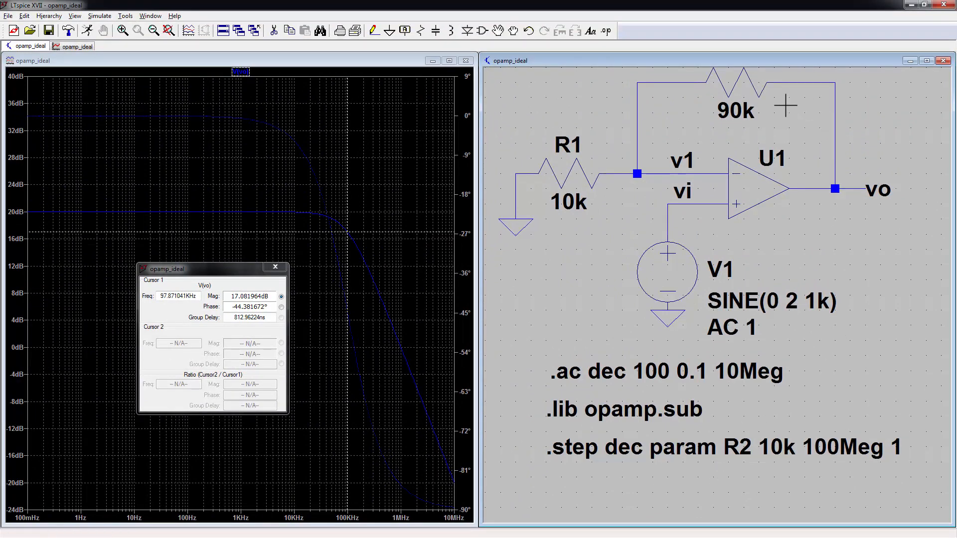
Step: Change R2's value from 90k to {R2} and rerun the stepped AC simulation
key(space)
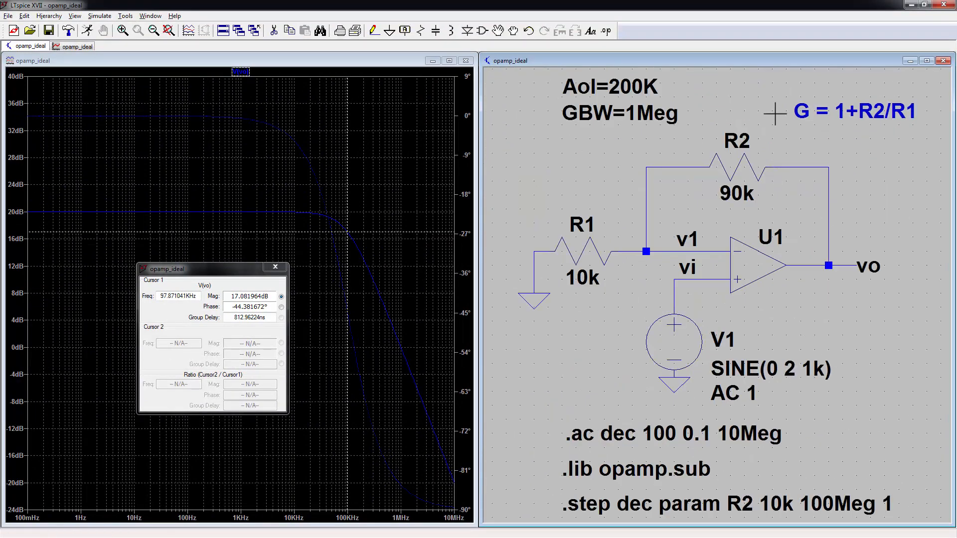
right_click(746, 195)
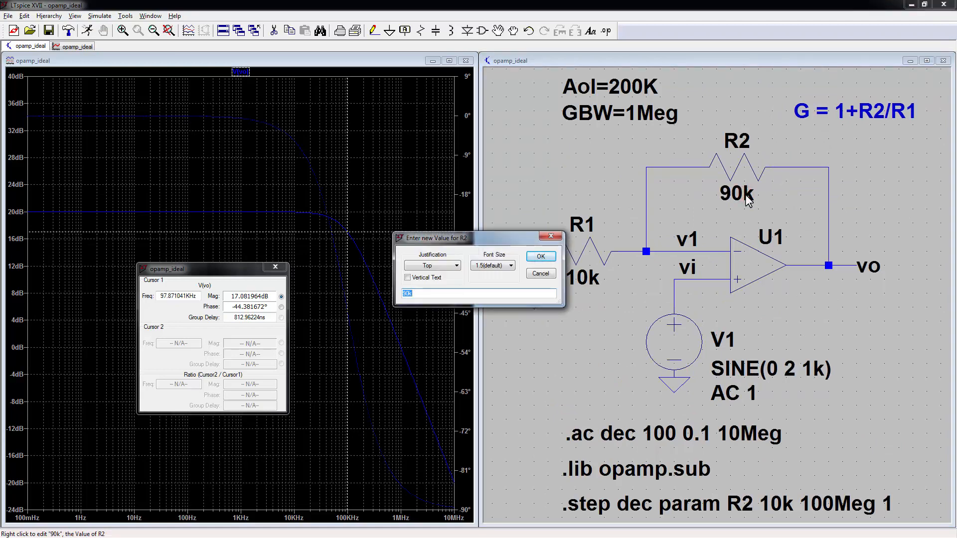
text(0)
text(R2})
key(Return)
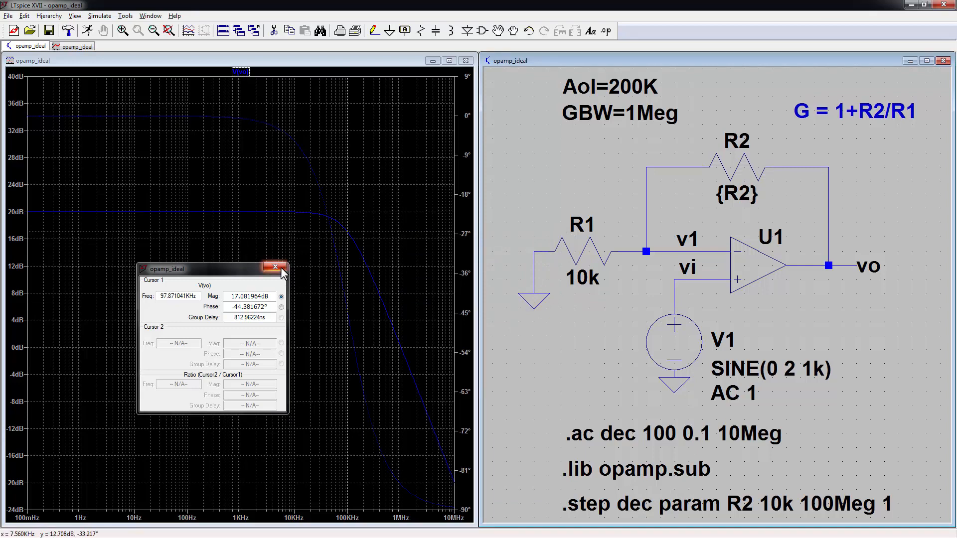
click(558, 375)
key(alt+r)
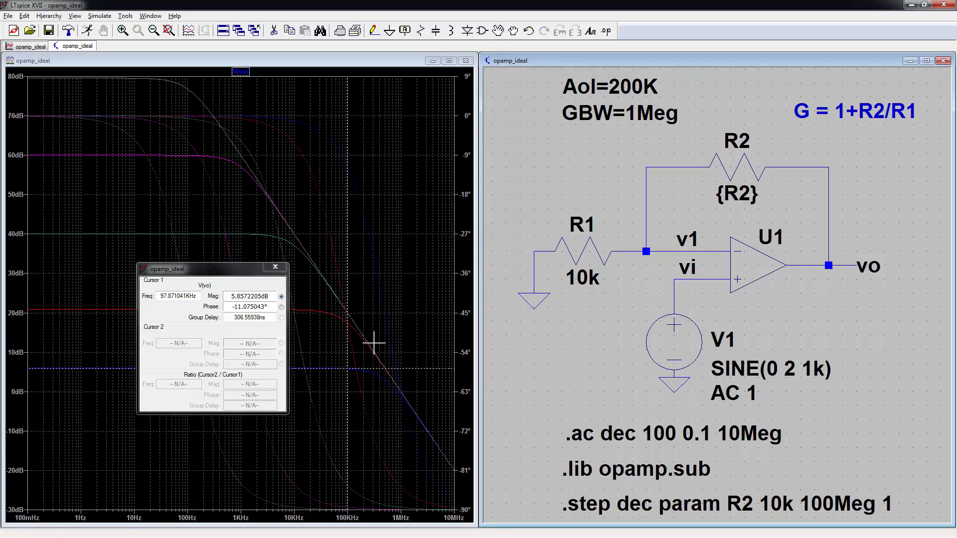
Step: Turn off phase plotting and close the cursor readout, leaving only the gain curves
drag(247, 271, 513, 79)
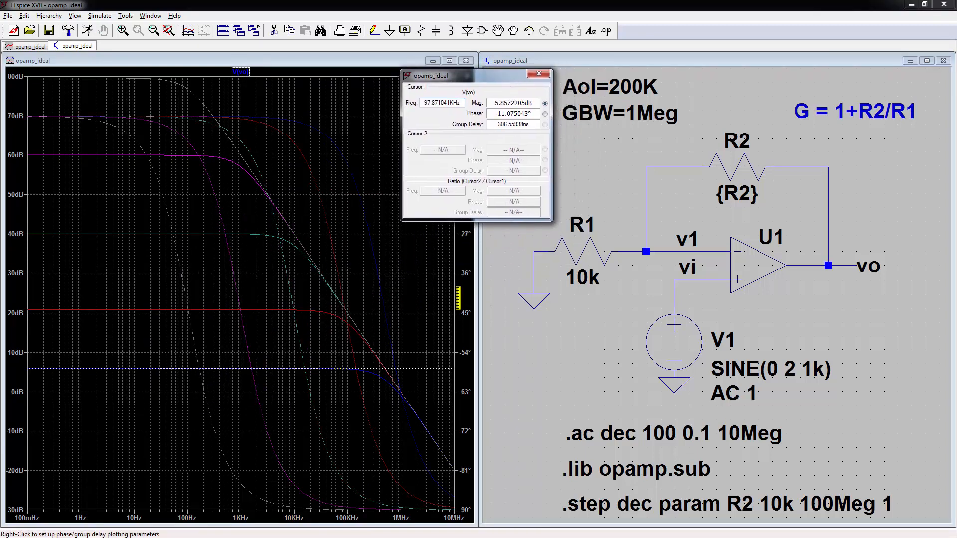
right_click(457, 298)
click(468, 303)
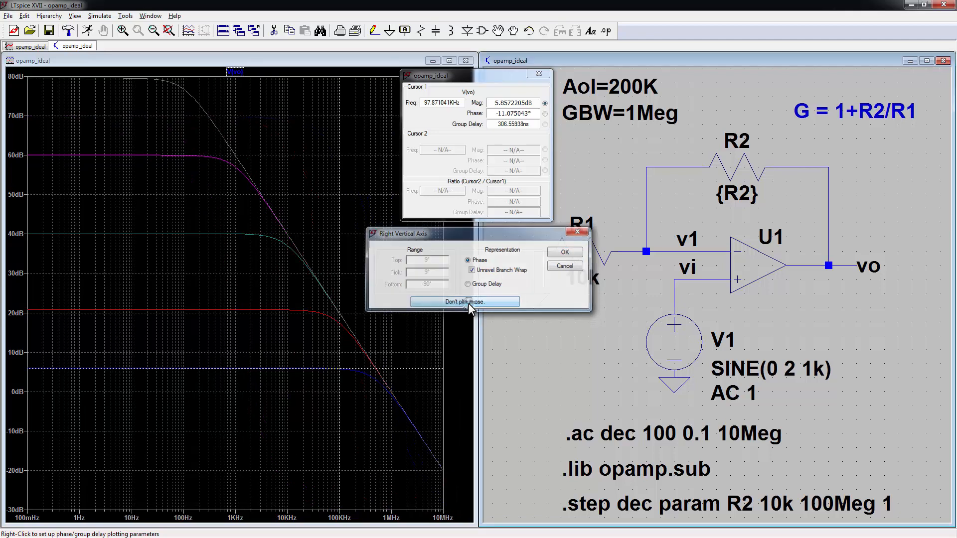
drag(542, 78, 493, 83)
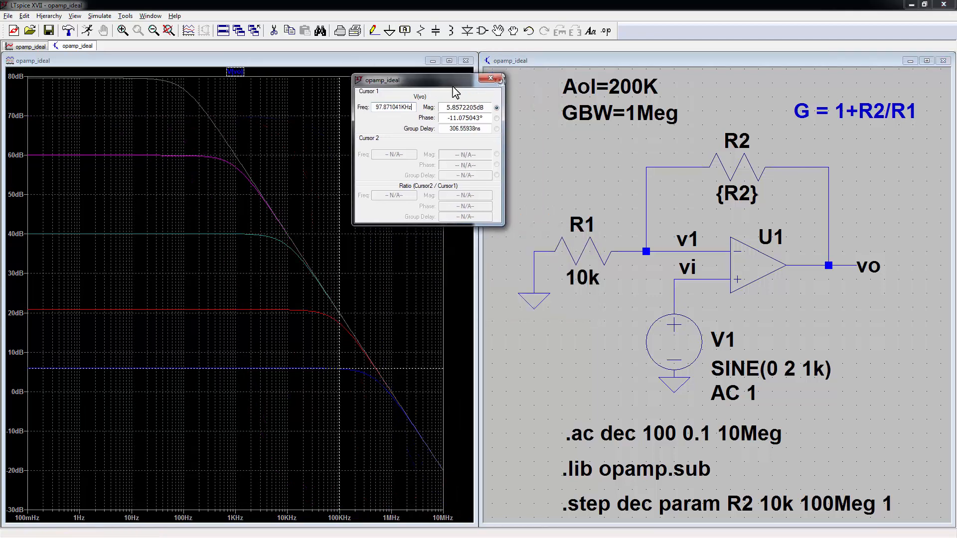
click(491, 79)
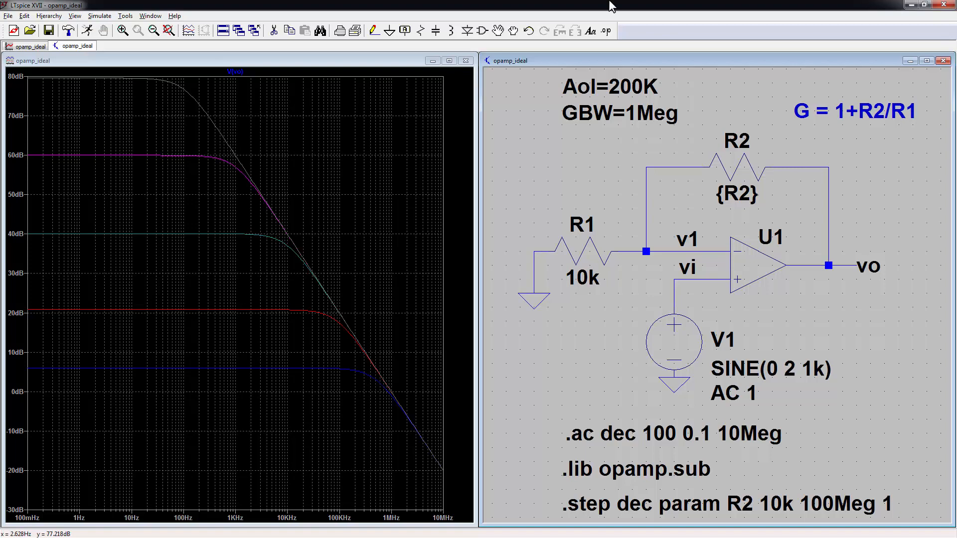
key(alt+Tab)
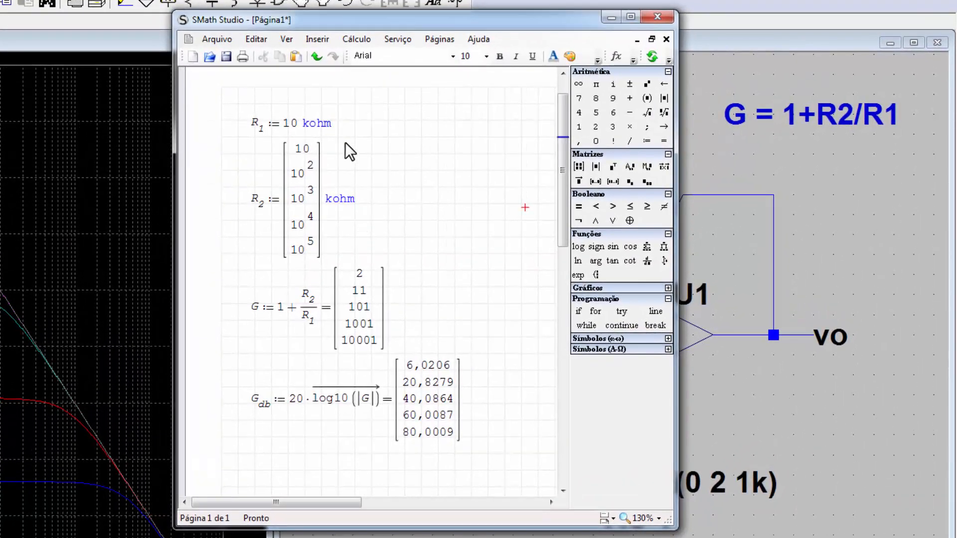
mouse_move(326, 160)
mouse_move(286, 310)
mouse_move(438, 373)
mouse_move(366, 308)
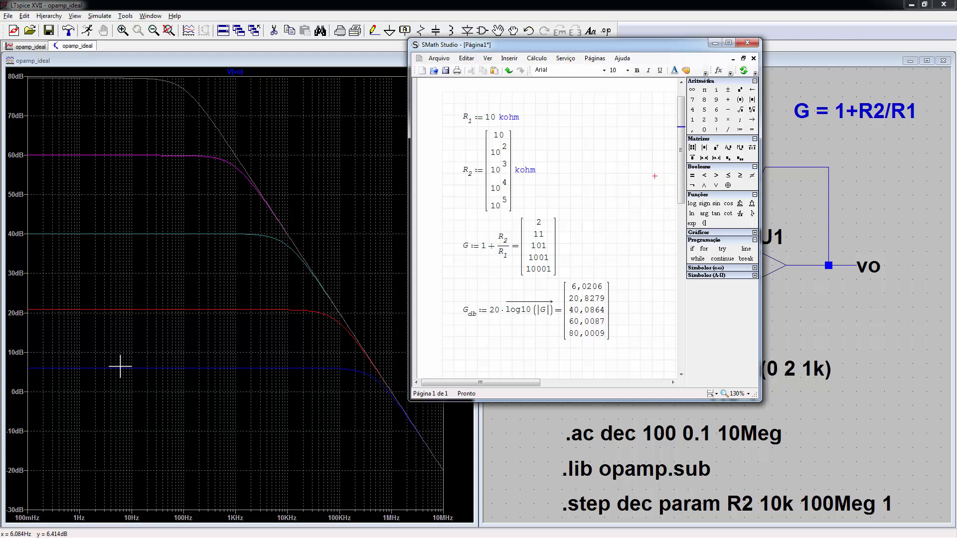
click(348, 65)
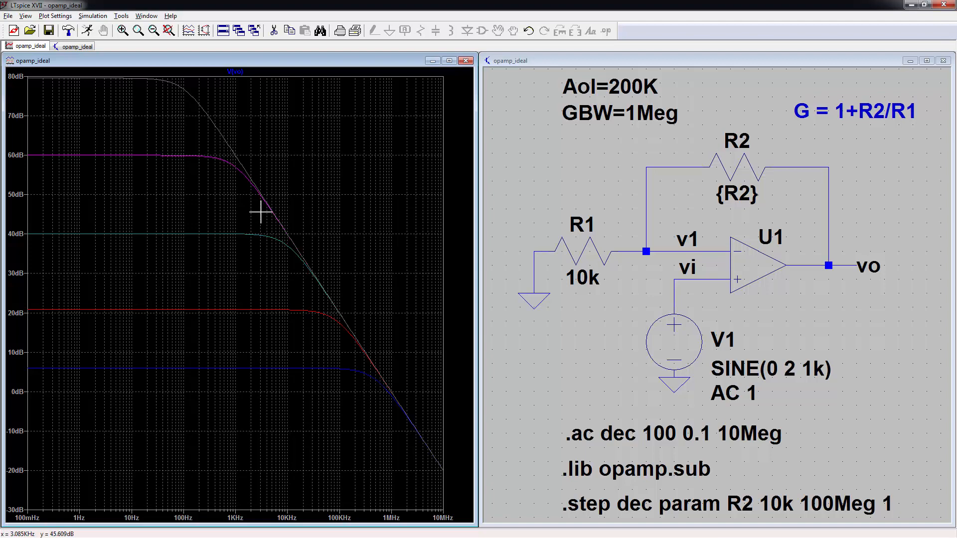
Step: Raise the .step stop value to 100000Meg and rerun the AC simulation
click(585, 323)
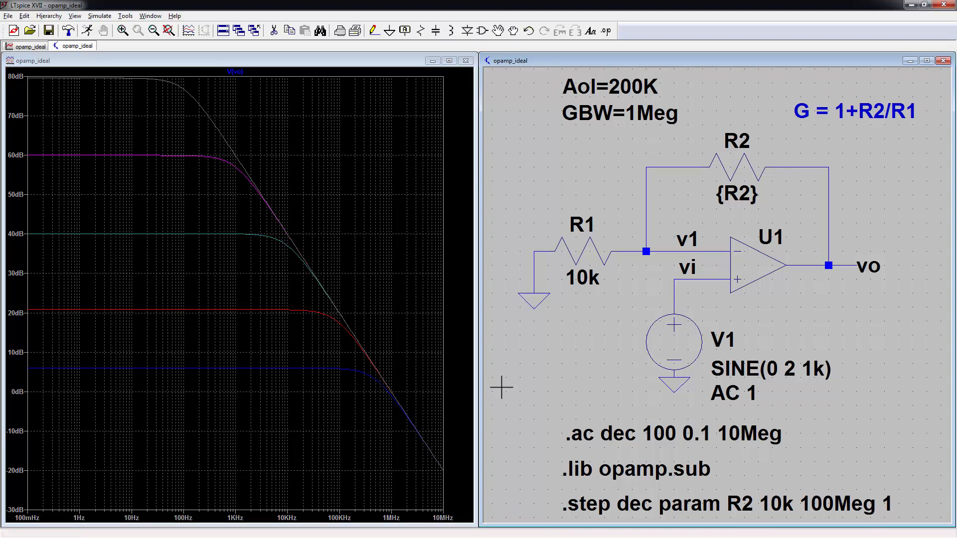
right_click(813, 498)
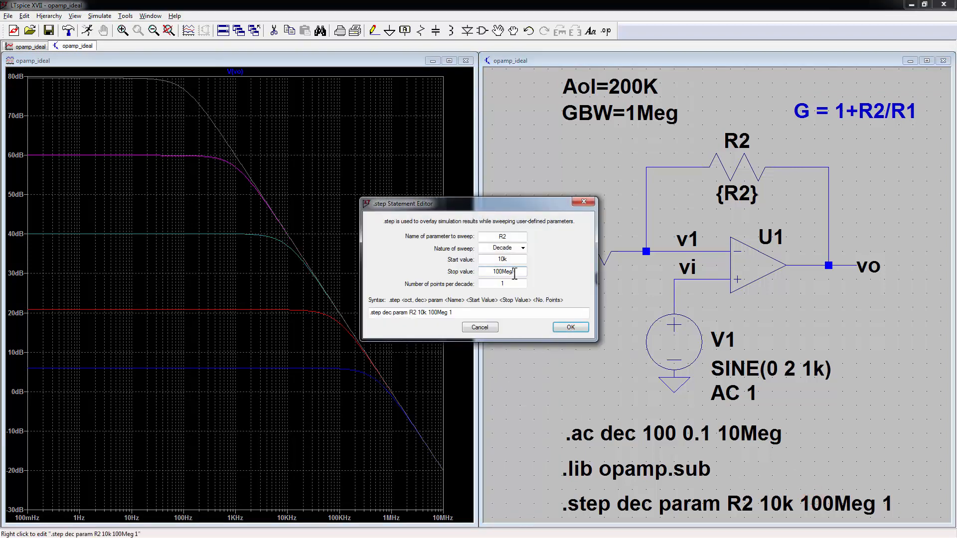
text(000)
key(Return)
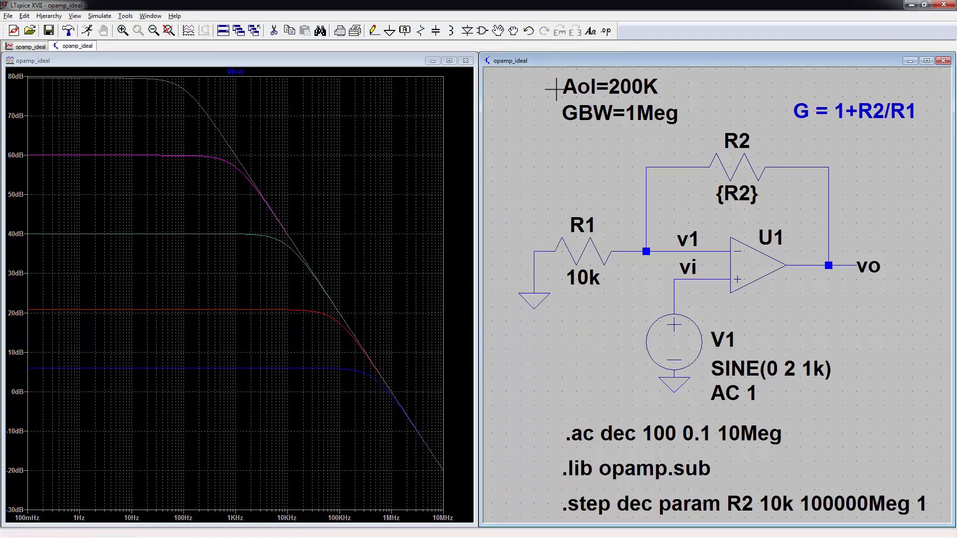
key(ctrl+b)
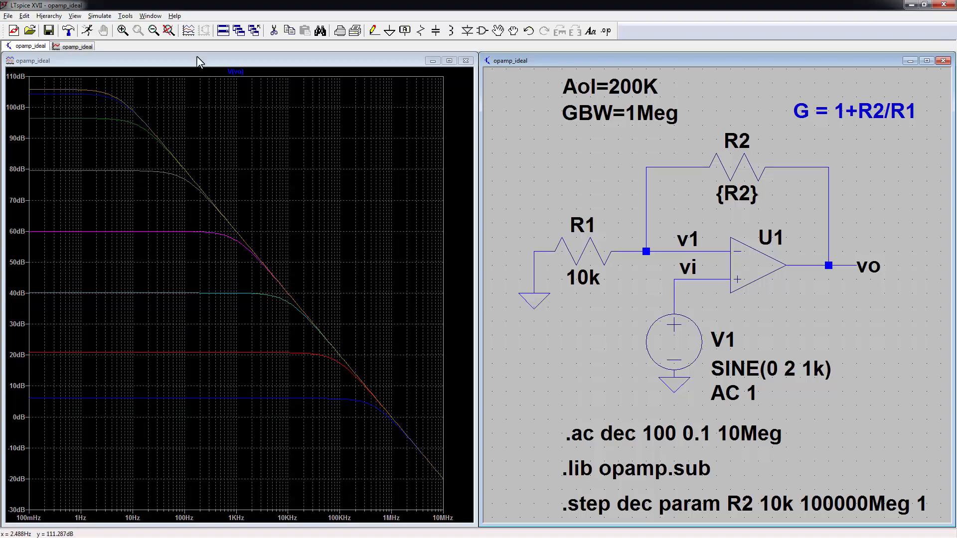
click(236, 72)
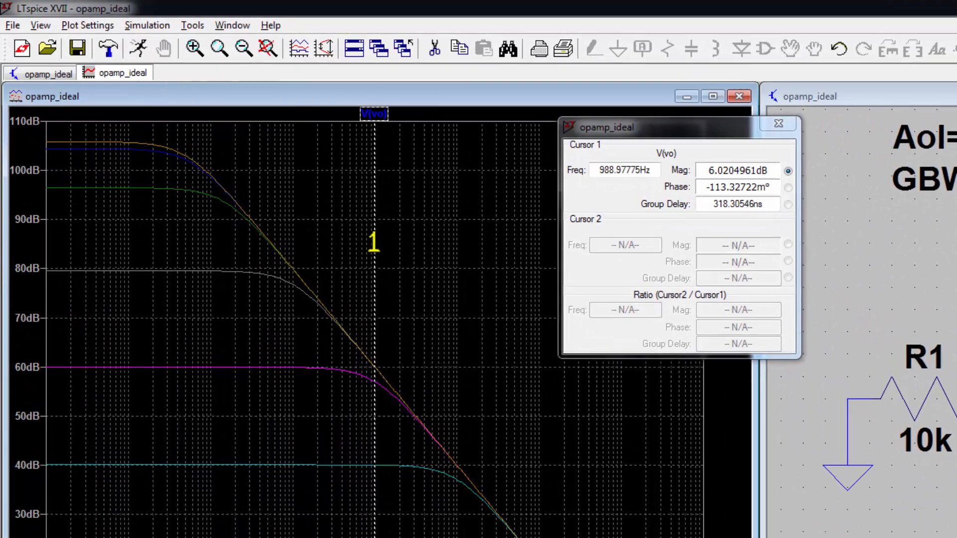
drag(272, 176, 86, 178)
drag(118, 245, 85, 244)
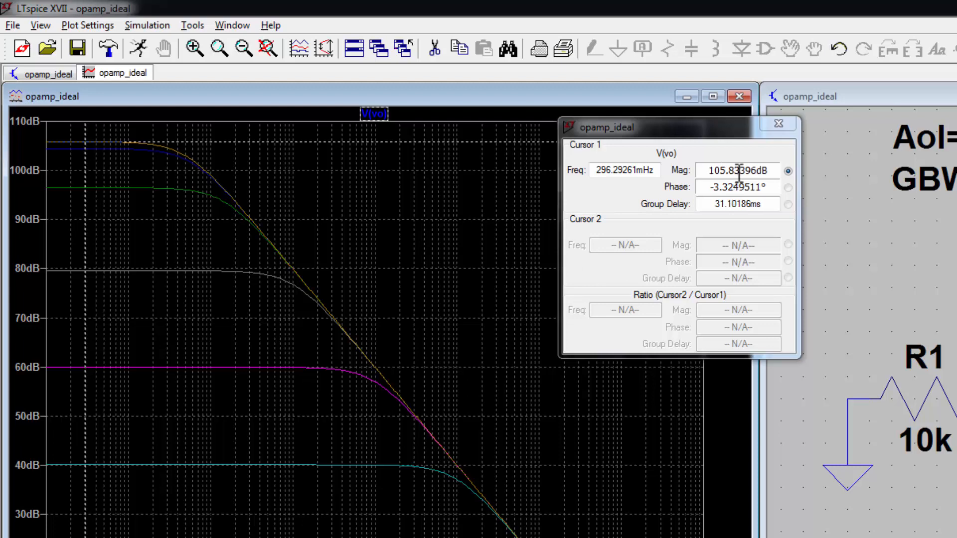
drag(767, 166, 705, 173)
drag(85, 316, 113, 316)
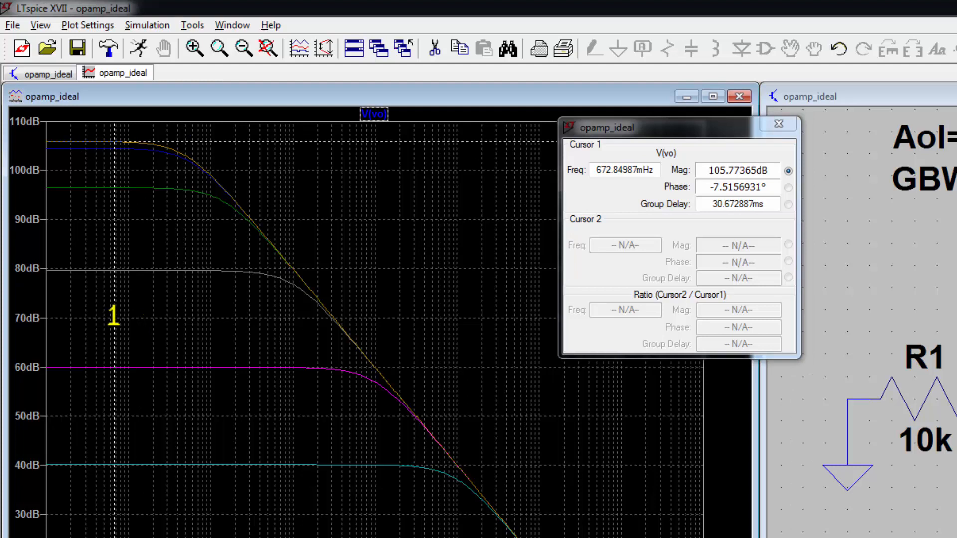
drag(113, 315, 184, 319)
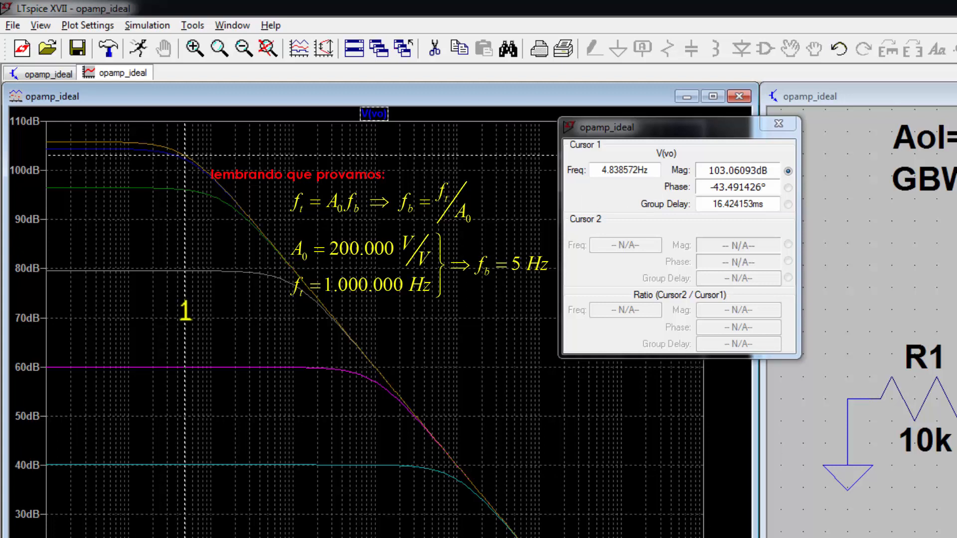
drag(186, 312, 378, 344)
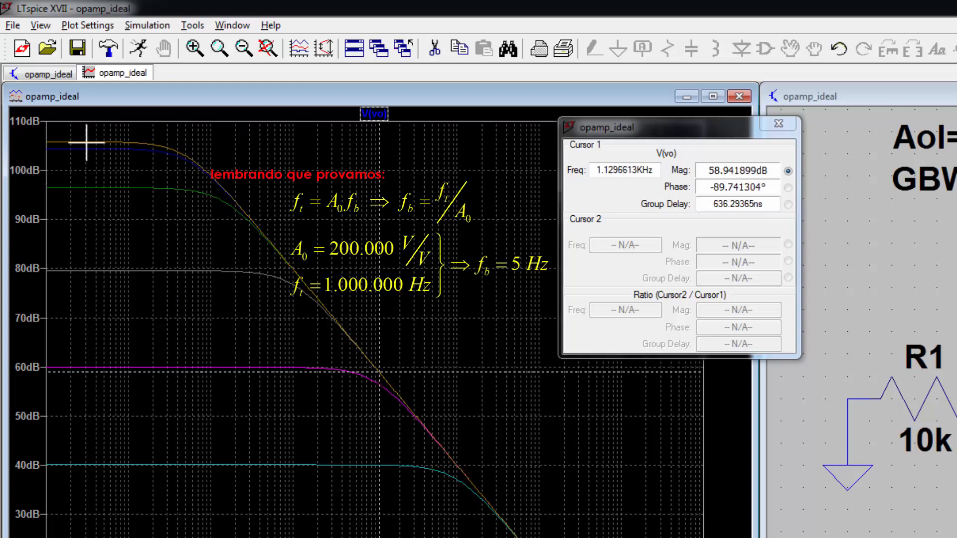
drag(380, 255, 115, 158)
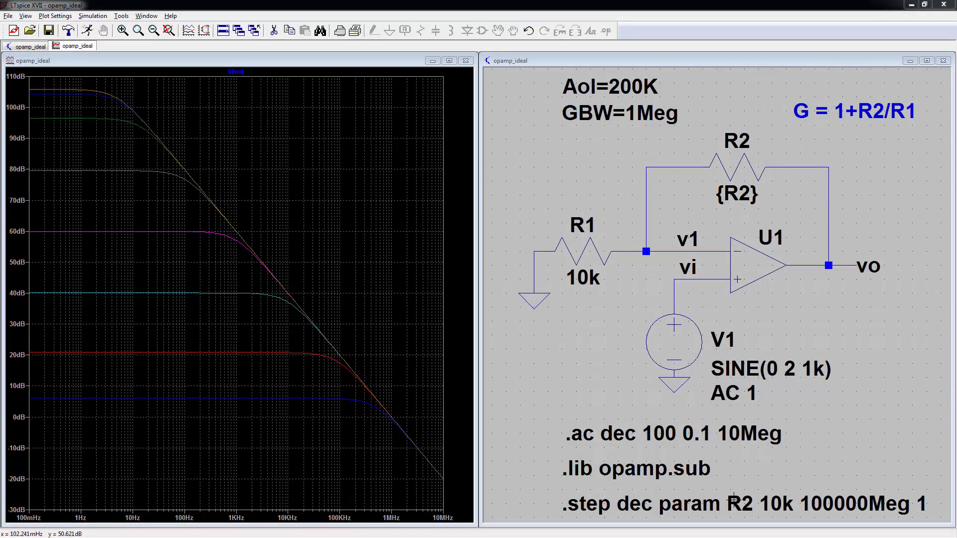
Step: Switch the analysis from the AC sweep to a 10m transient, .tran 0 10m 0 1u
right_click(623, 432)
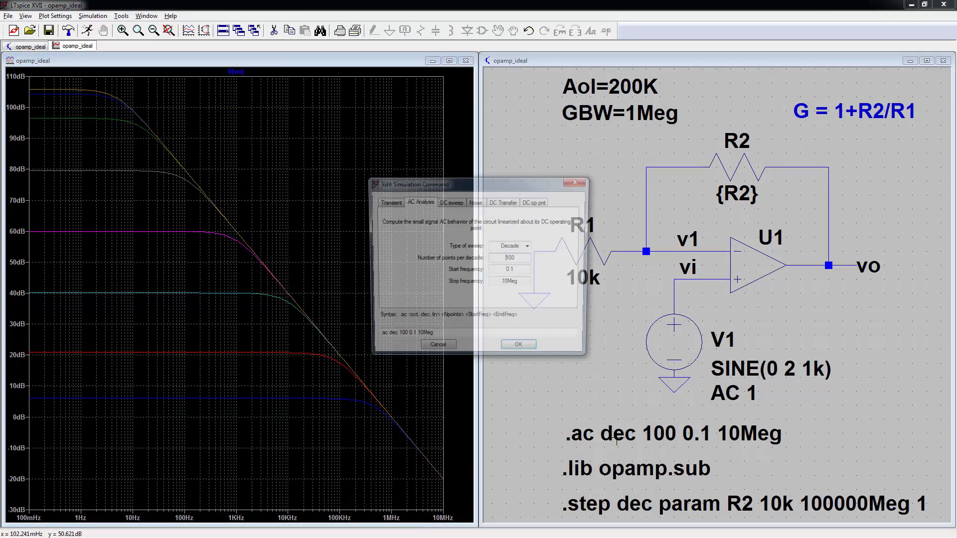
click(387, 201)
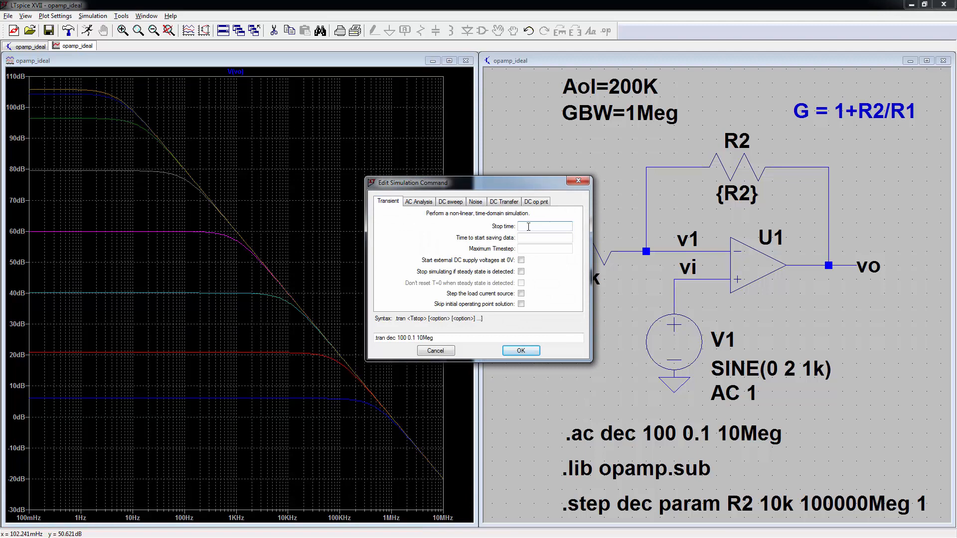
text(10m)
key(Return)
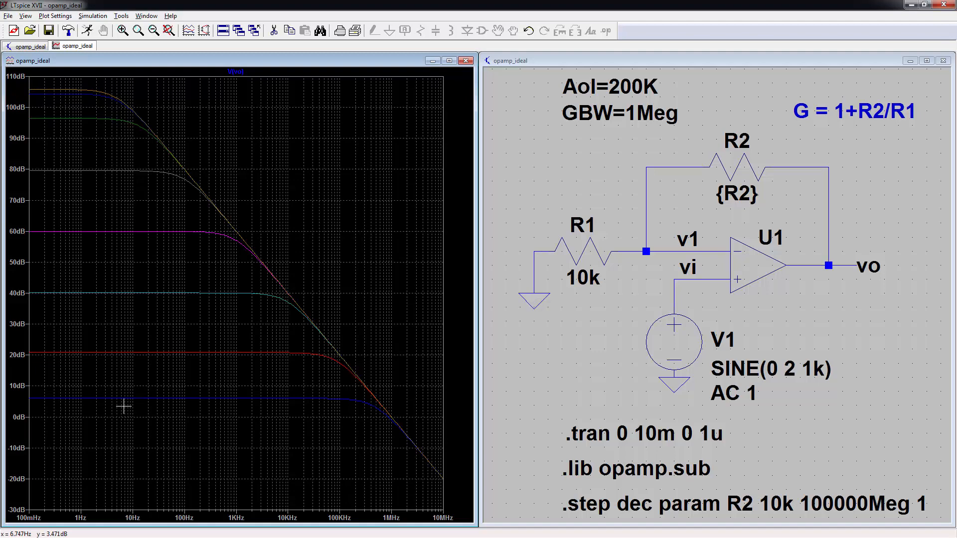
click(524, 371)
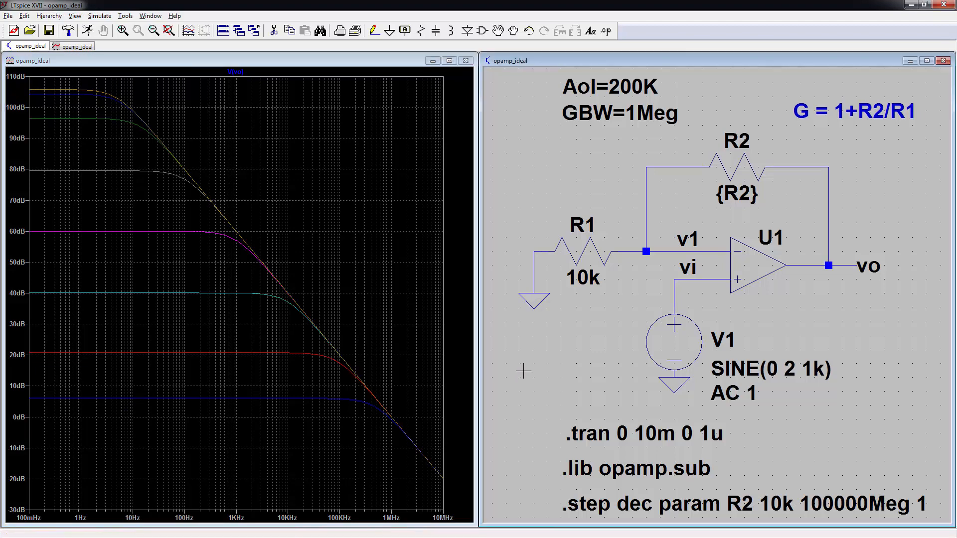
Step: Run the transient, zoom the waveforms to 6.6–9.9 ms, and advance to the UniversalOpamp2 slide
key(alt+r)
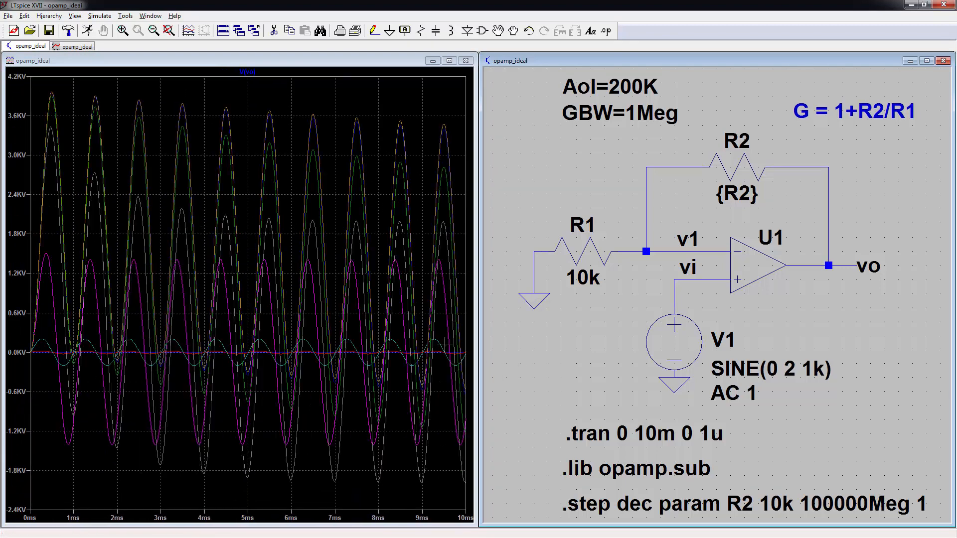
click(313, 104)
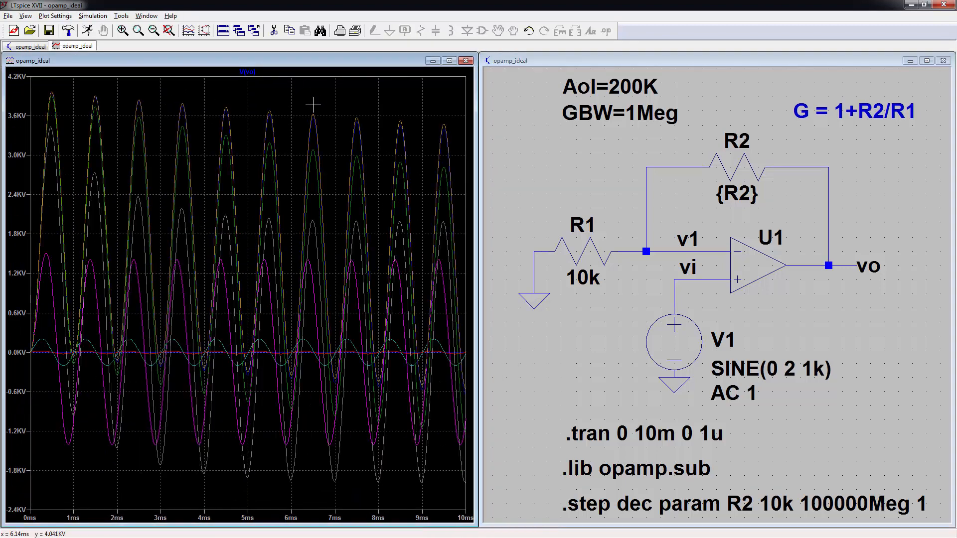
drag(327, 93, 465, 518)
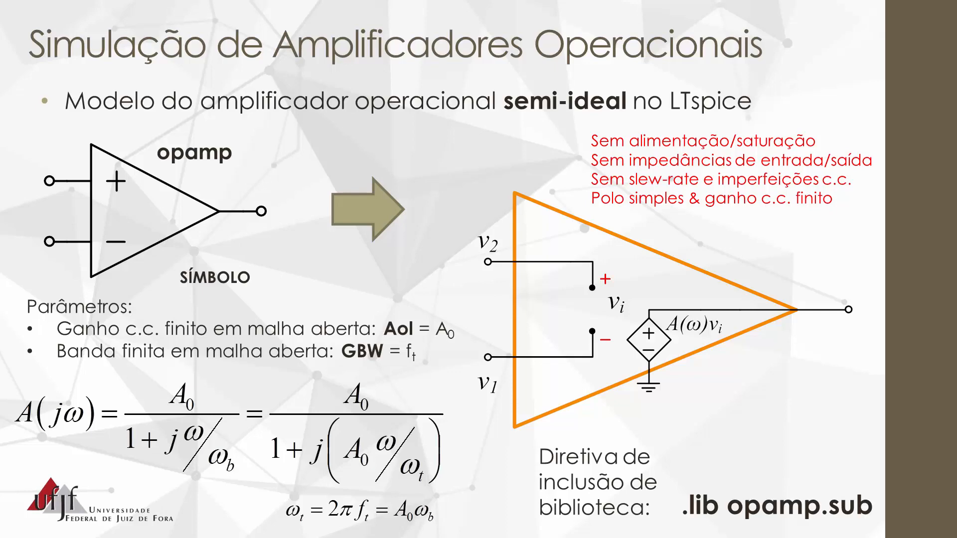
key(Right)
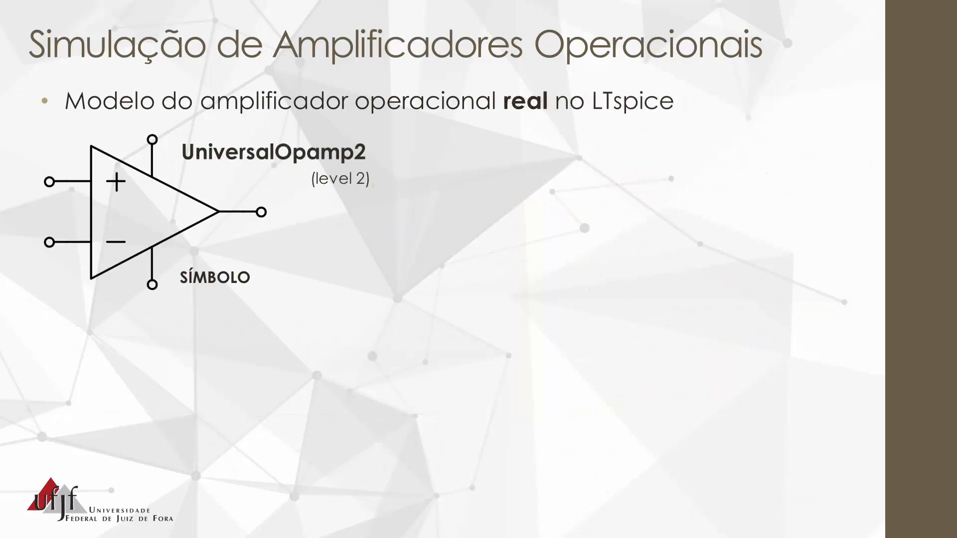
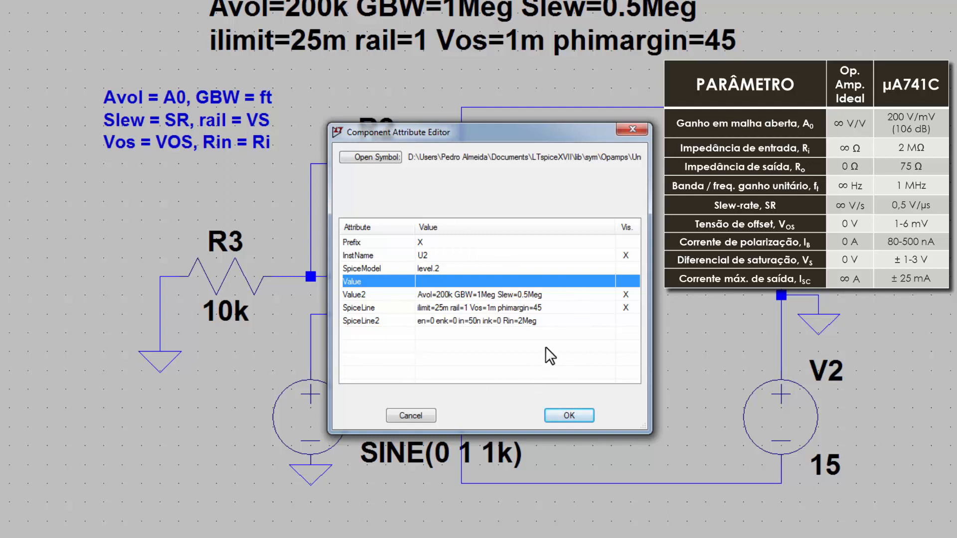
Step: Keep the op-amp's attribute values and verify V3 still reads SINE(0 1 1k)
click(559, 415)
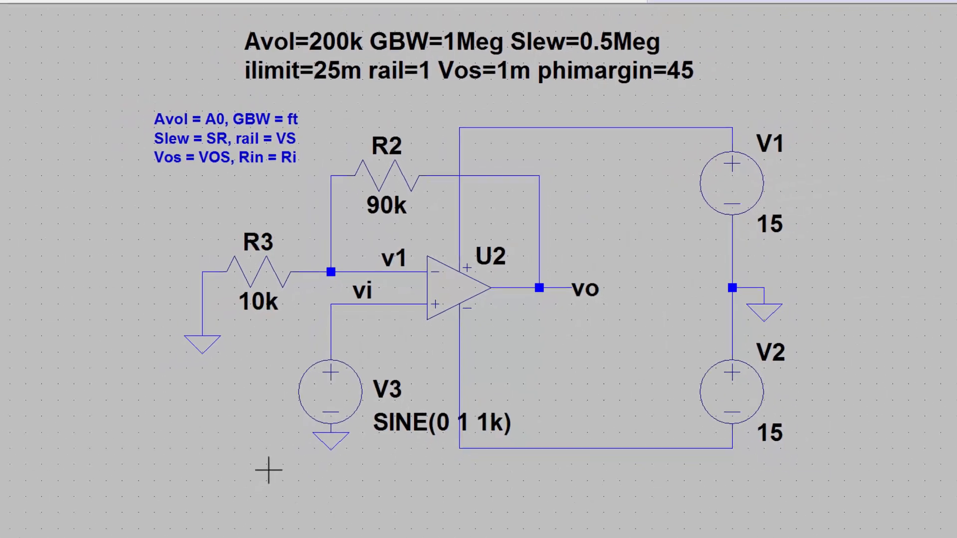
right_click(362, 383)
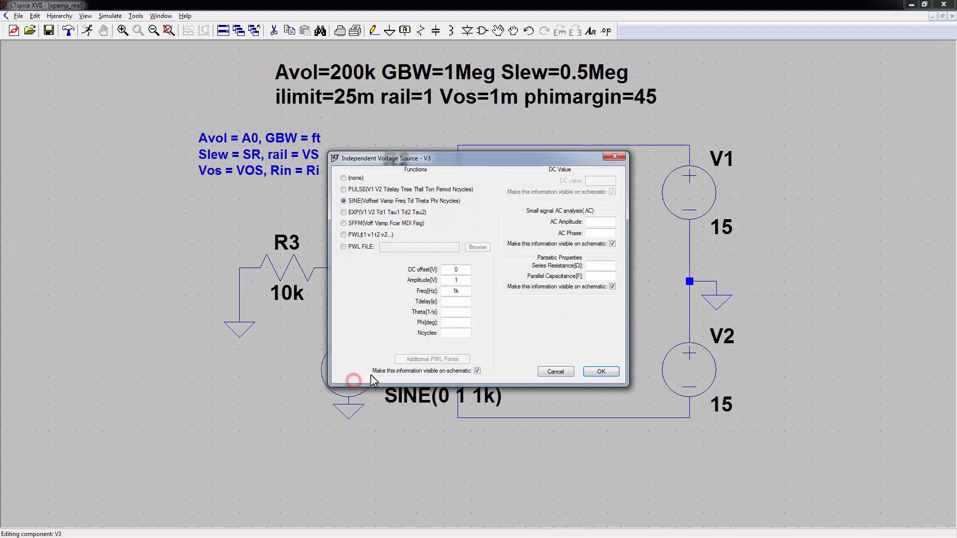
double_click(457, 291)
click(595, 372)
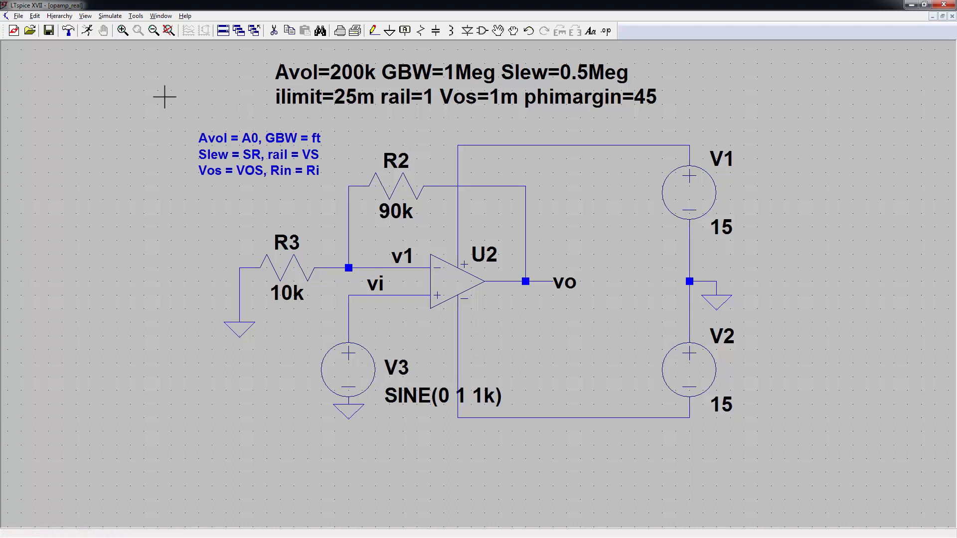
Step: Run a transient simulation with 10m stop time and 1u maximum timestep
click(87, 31)
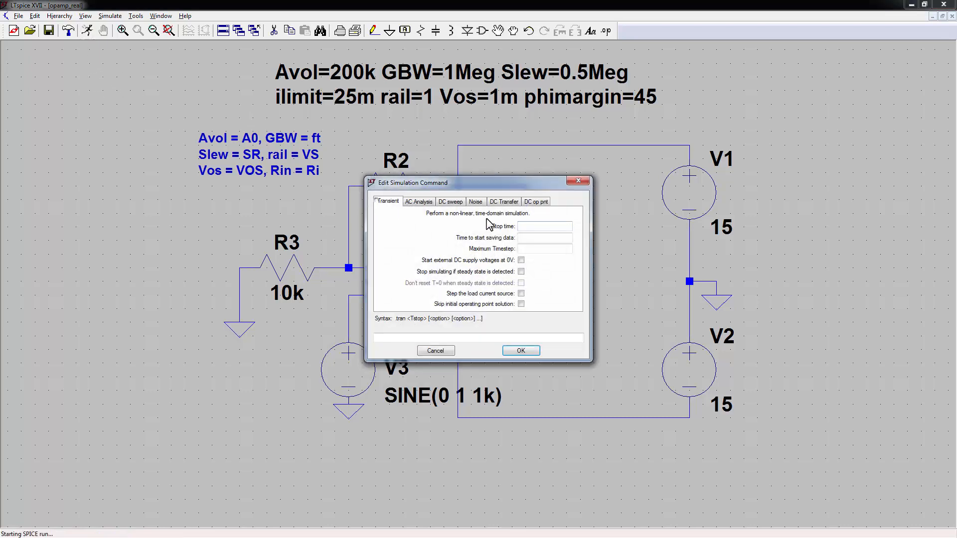
text(10m)
click(540, 250)
text(1u)
click(521, 351)
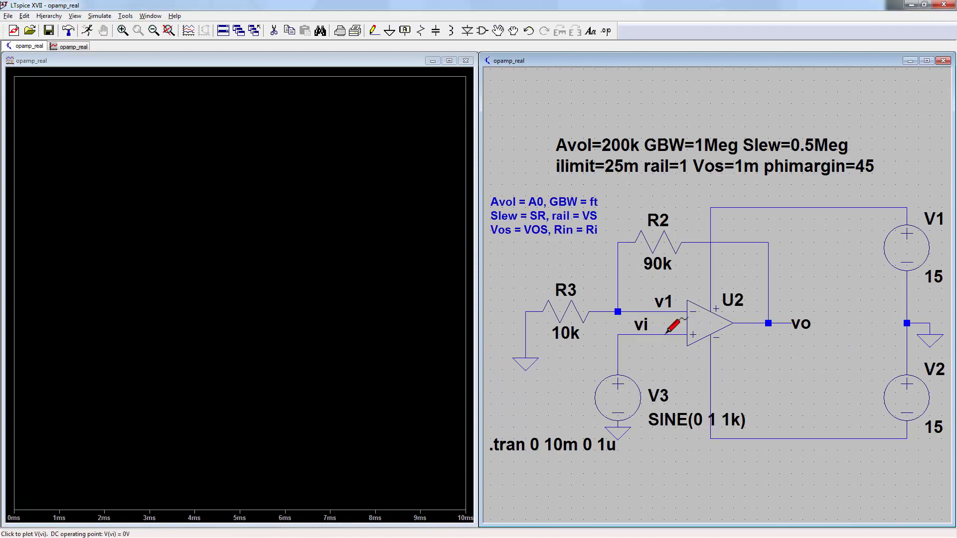
Step: Plot V(vi) and V(vo) and zoom the plot to 2.7–5.7 ms
click(632, 335)
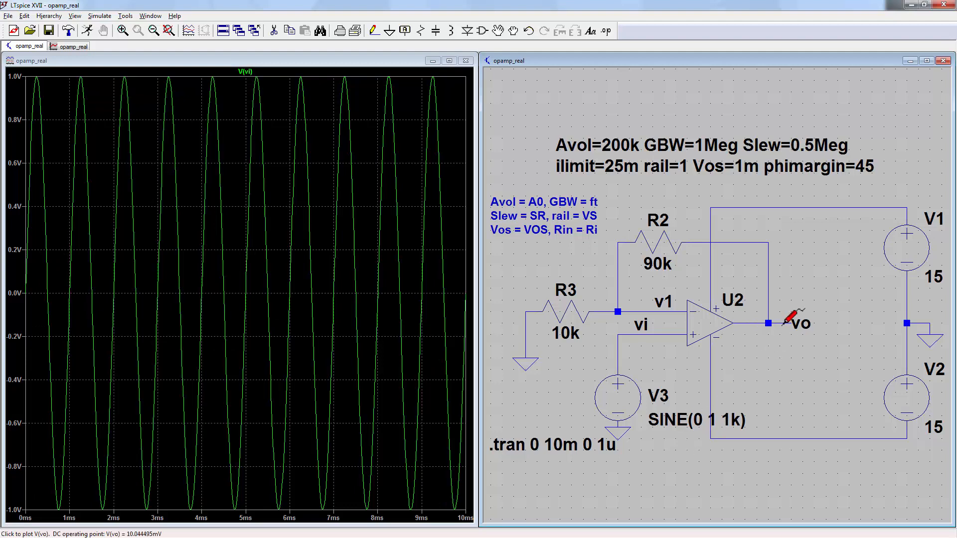
click(778, 319)
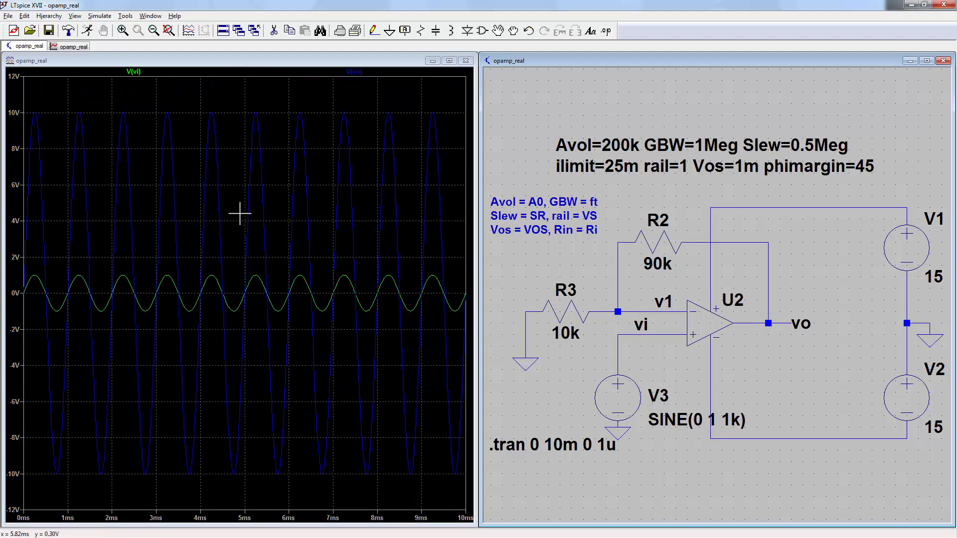
click(189, 149)
drag(150, 107, 274, 486)
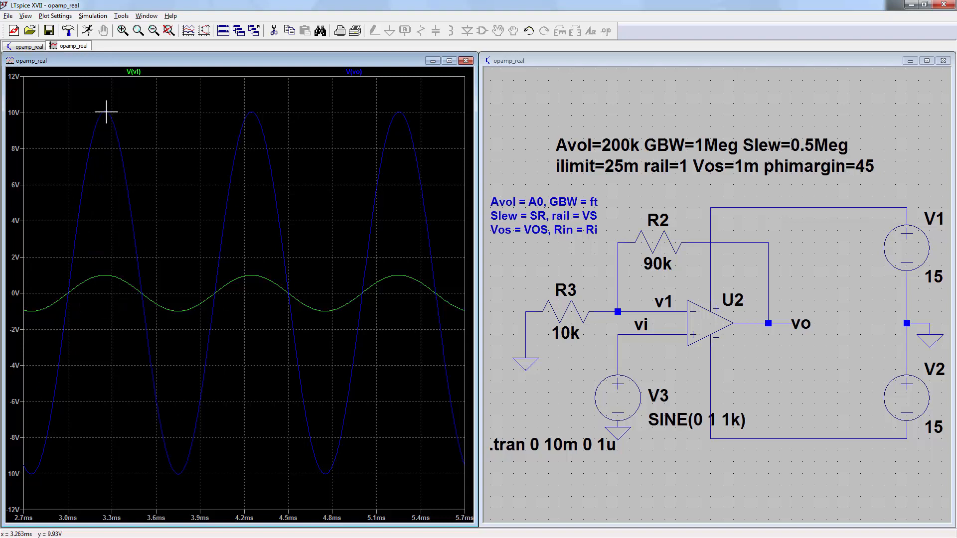
Step: Add V(v1) to the plot, zoom to 4.08–4.74 ms against vi, then show full 0–10 ms
click(583, 280)
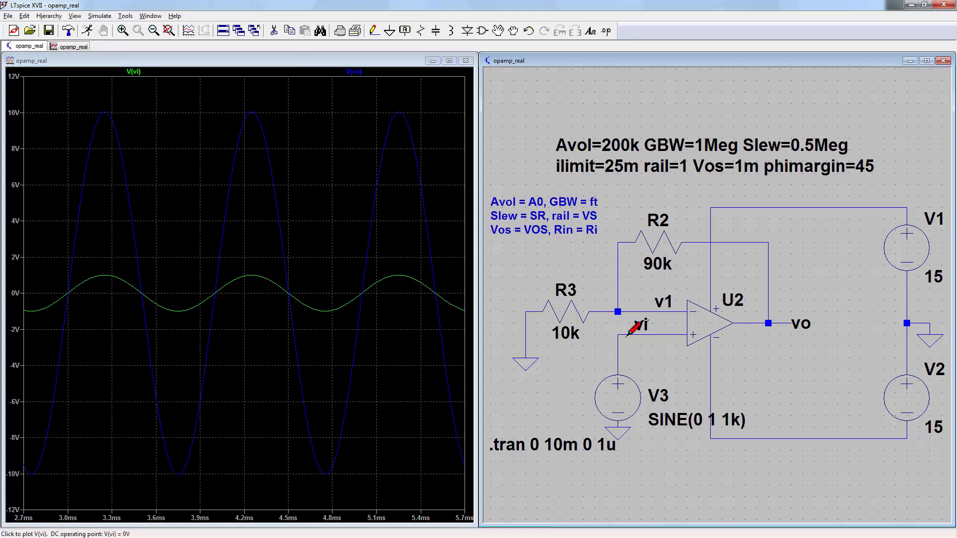
click(620, 310)
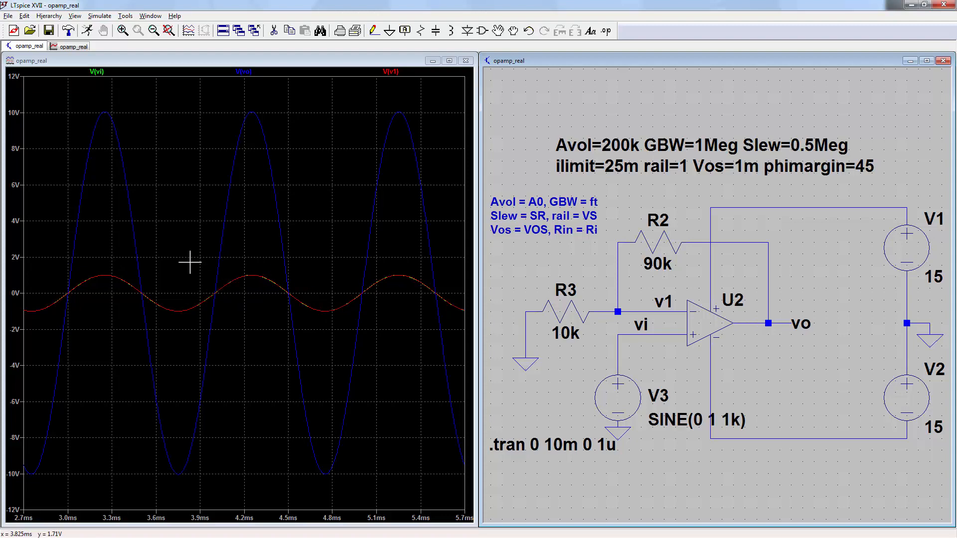
drag(192, 262, 369, 322)
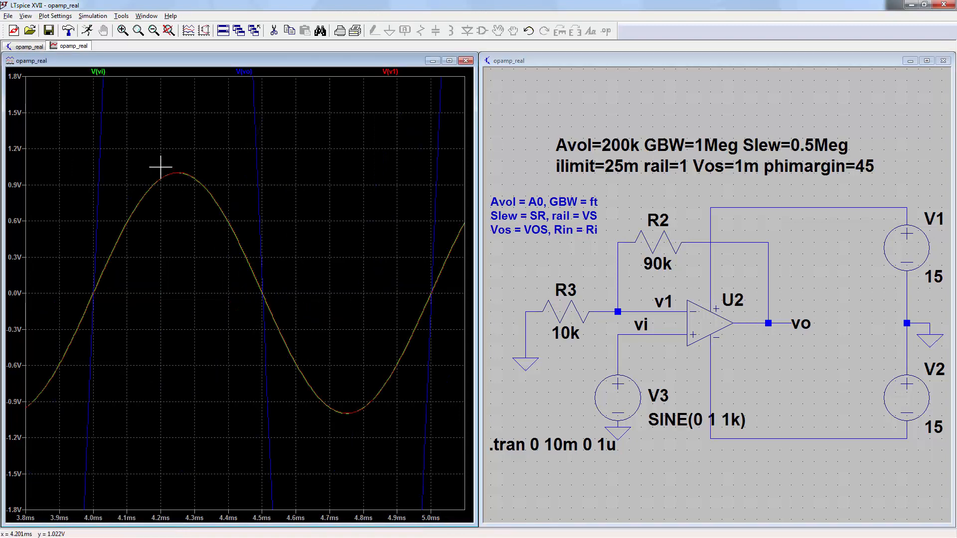
drag(124, 149, 339, 423)
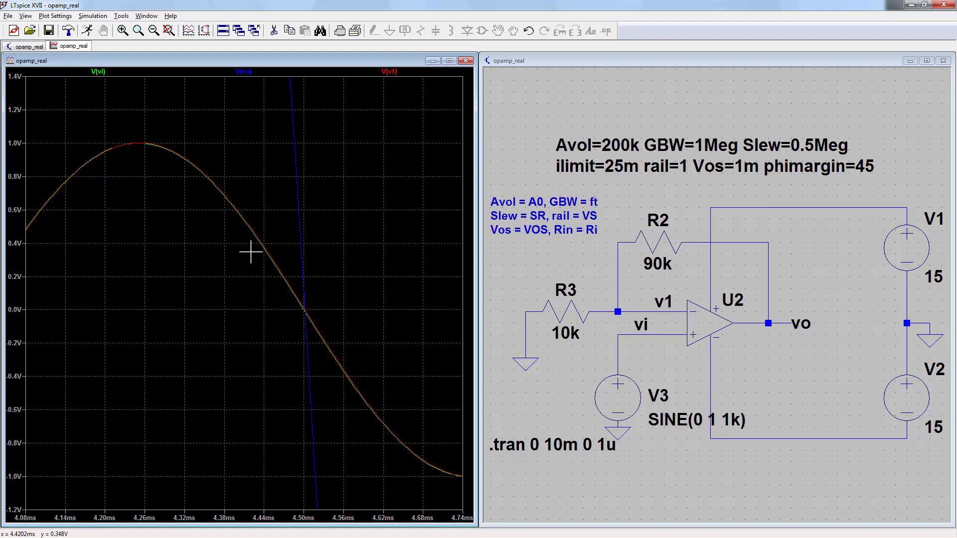
click(168, 30)
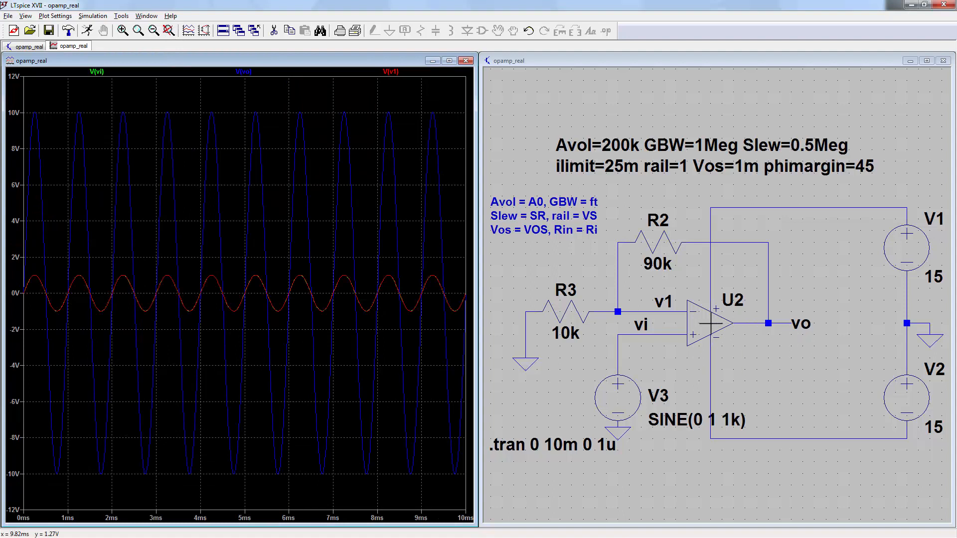
Step: Change U2's Value2 from Avol=200k to Avol=2k
right_click(710, 324)
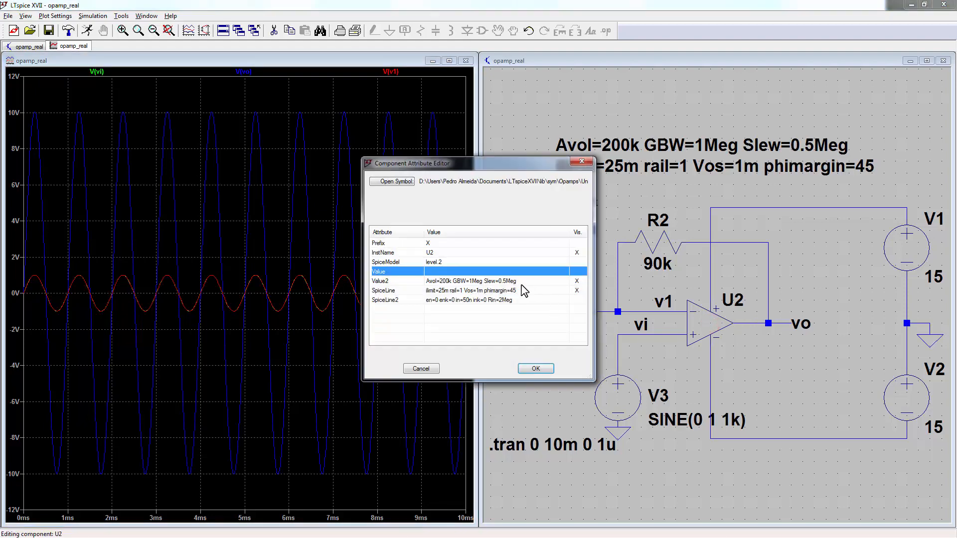
click(518, 280)
click(448, 279)
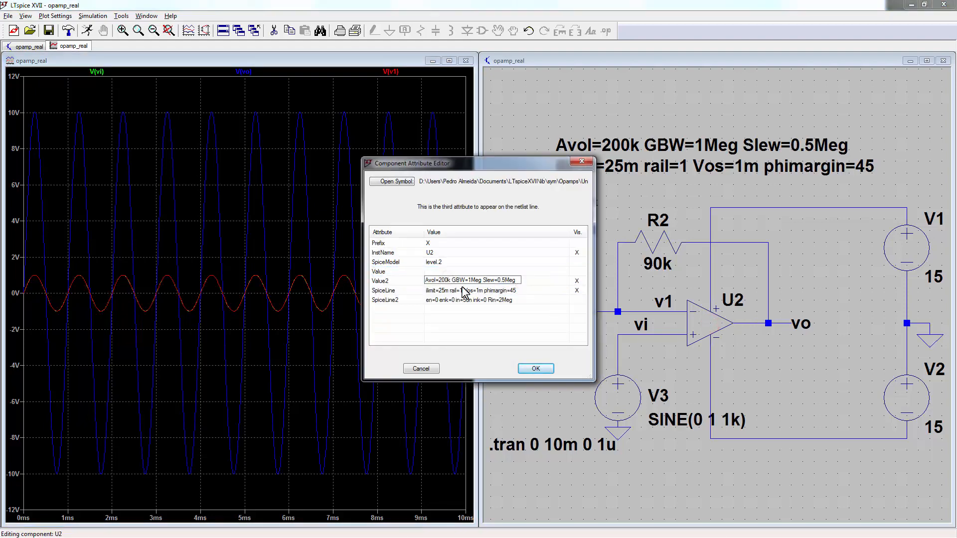
key(BackSpace)
key(BackSpace)
click(534, 368)
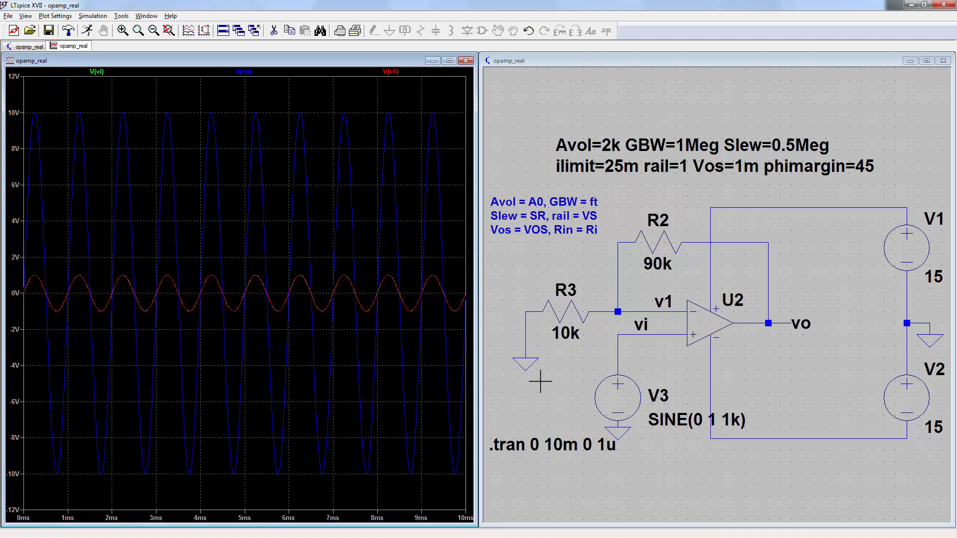
Step: Rerun the simulation and zoom the plot to 5.85–6.84 ms around a peak
click(541, 381)
key(alt+r)
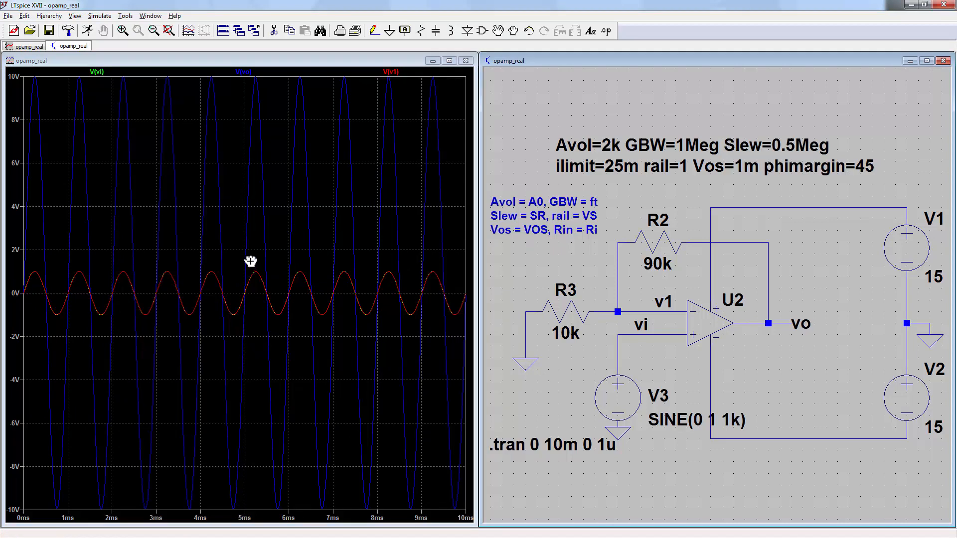
click(247, 259)
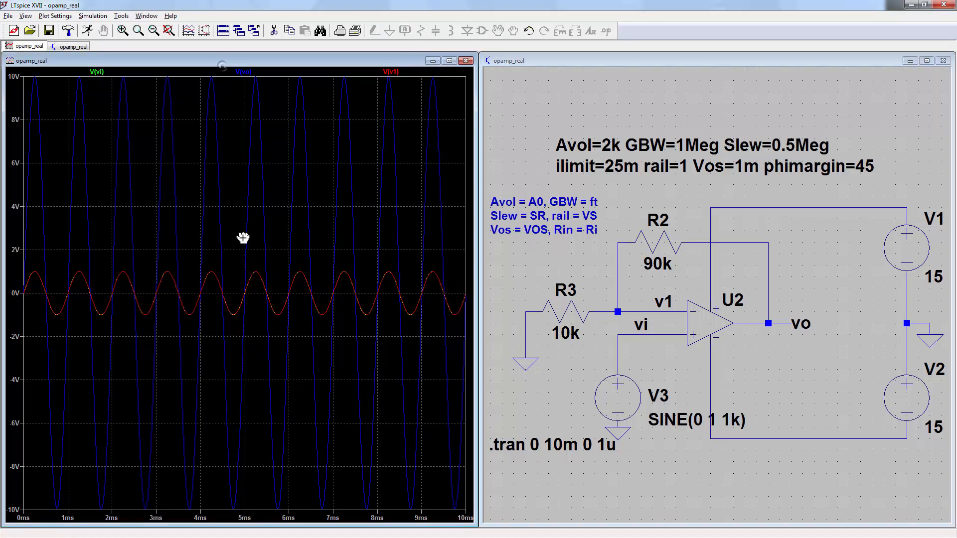
drag(242, 252, 319, 324)
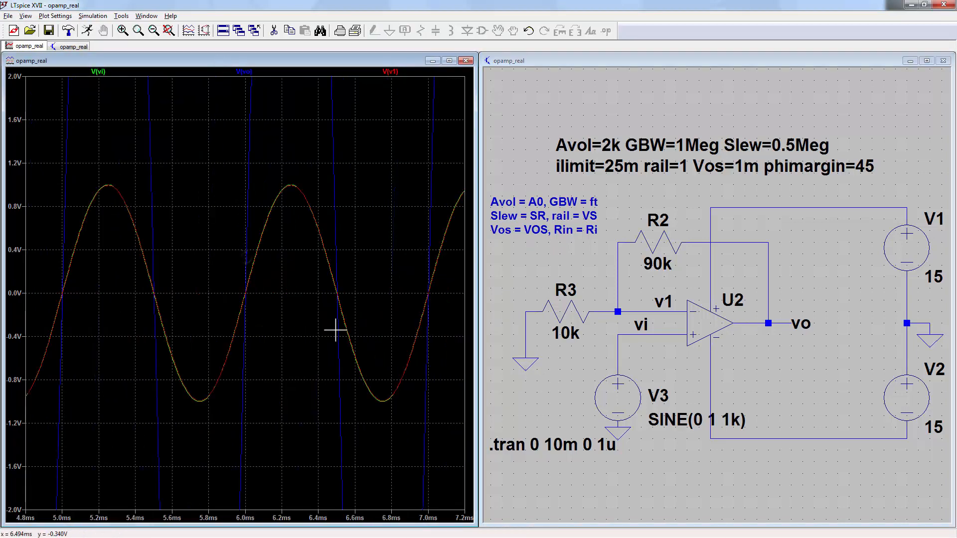
drag(229, 175, 390, 421)
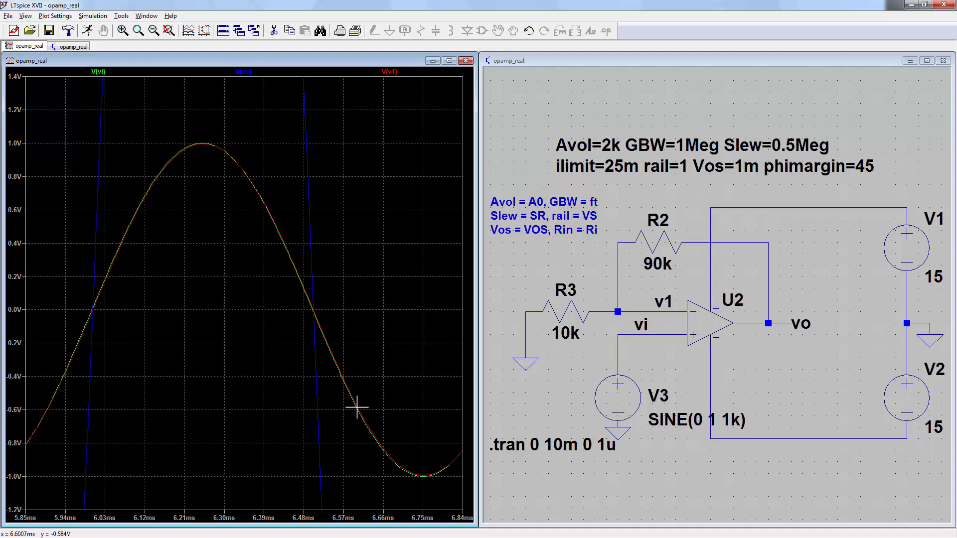
right_click(713, 313)
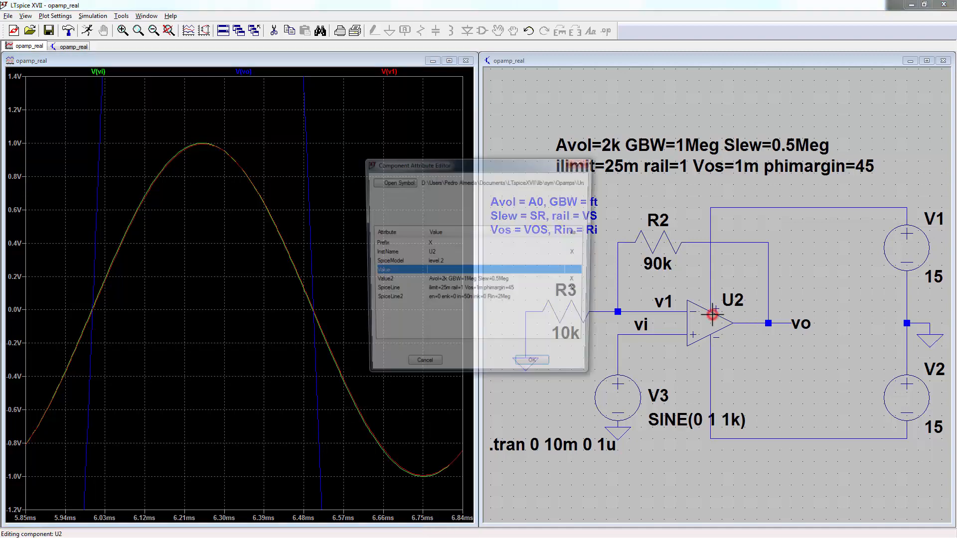
click(494, 282)
click(453, 281)
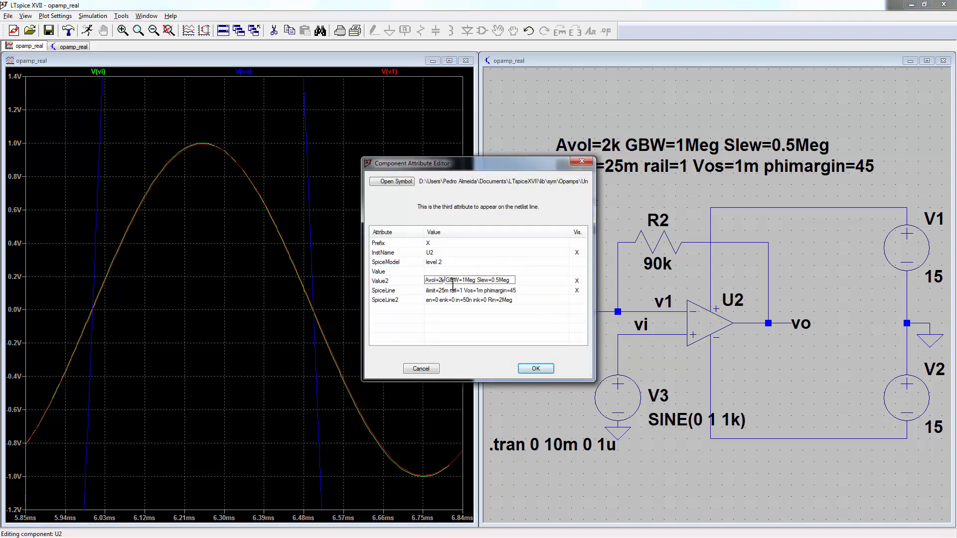
text(100)
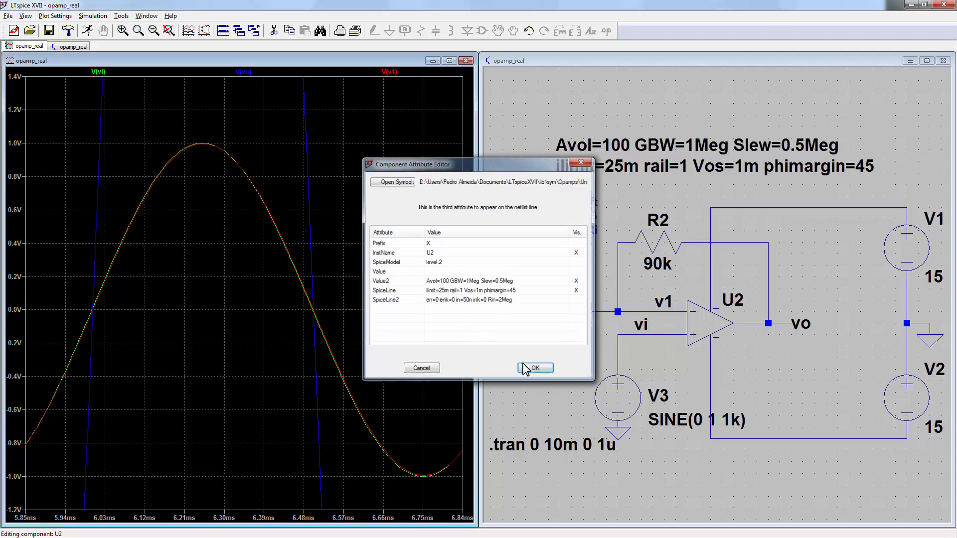
click(525, 367)
key(alt+r)
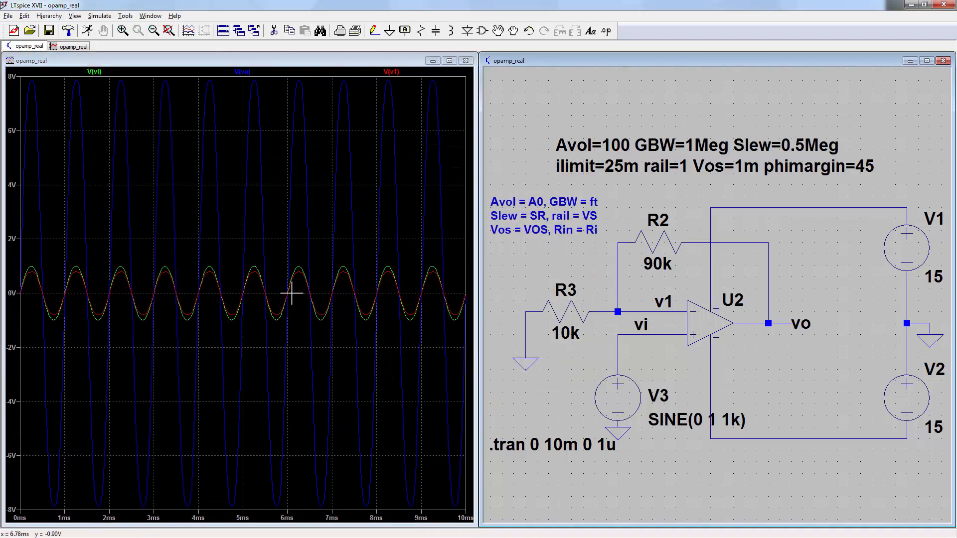
drag(180, 250, 366, 352)
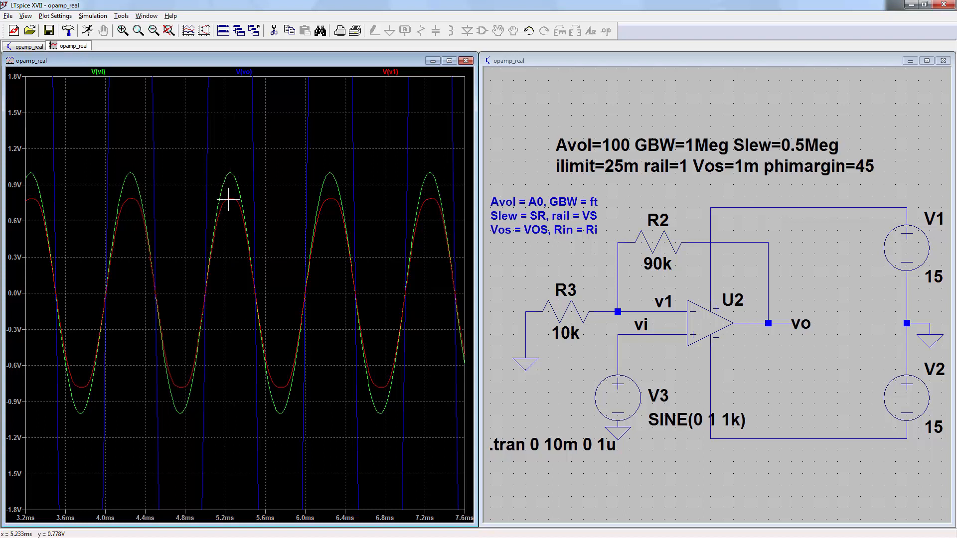
click(168, 31)
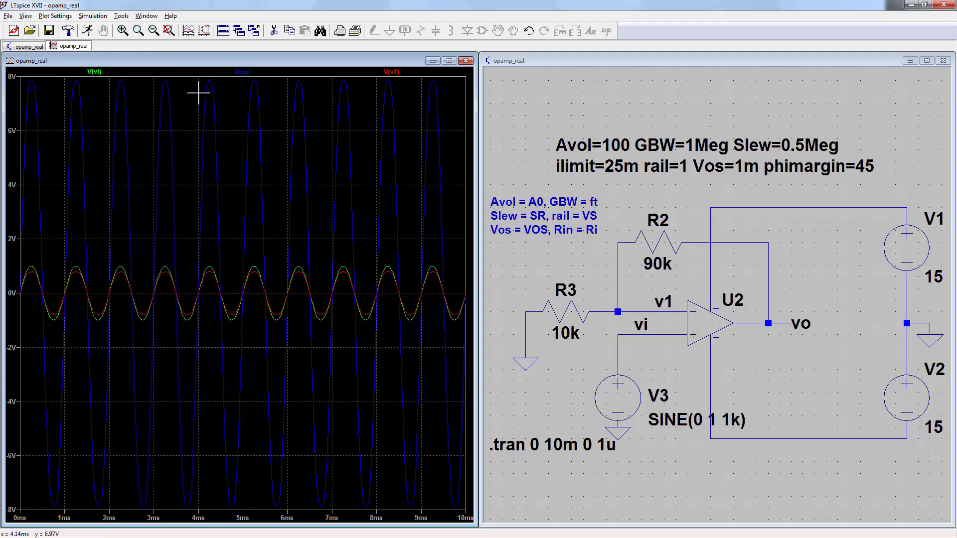
drag(234, 76, 323, 518)
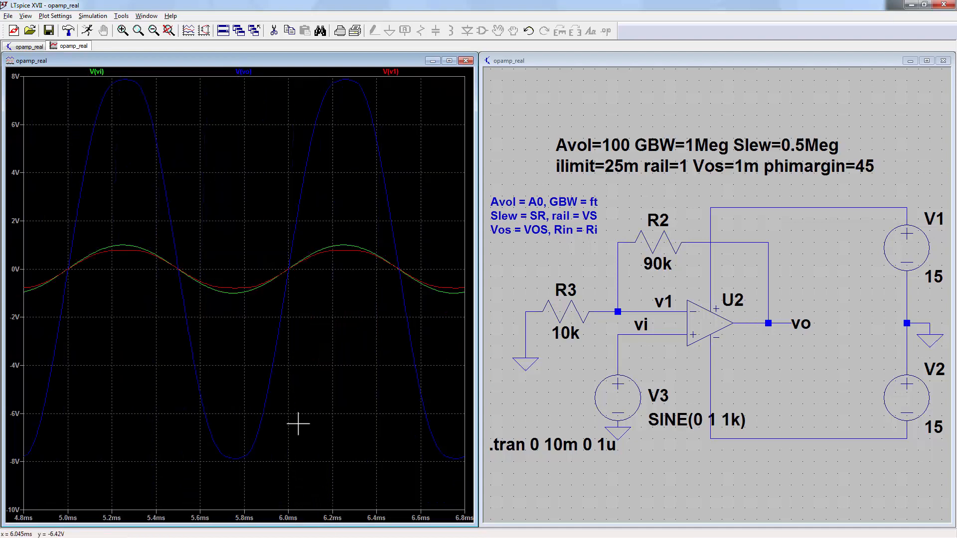
key(ctrl+e)
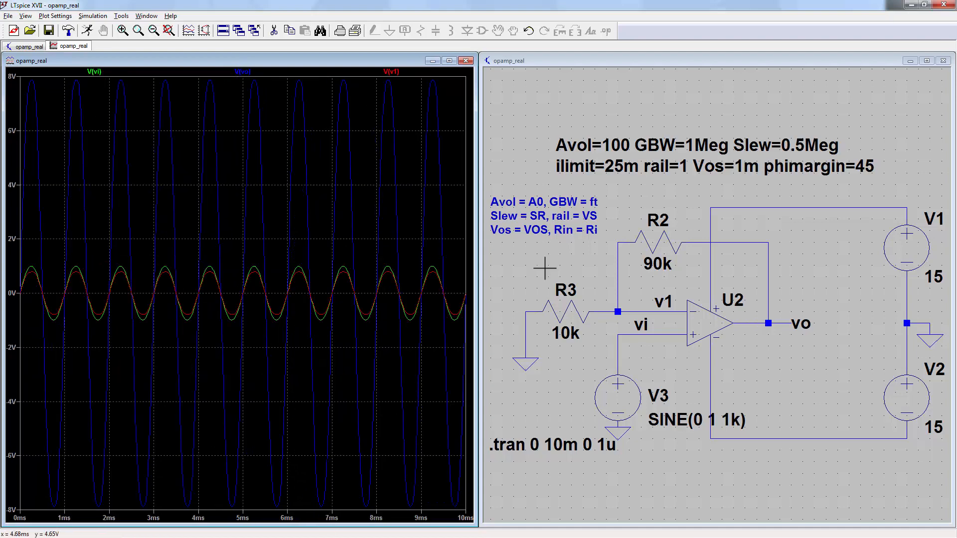
Step: Replace Avol=100 with Avol=200k in U2's Value2 parameters
right_click(713, 330)
click(469, 280)
drag(425, 280, 445, 280)
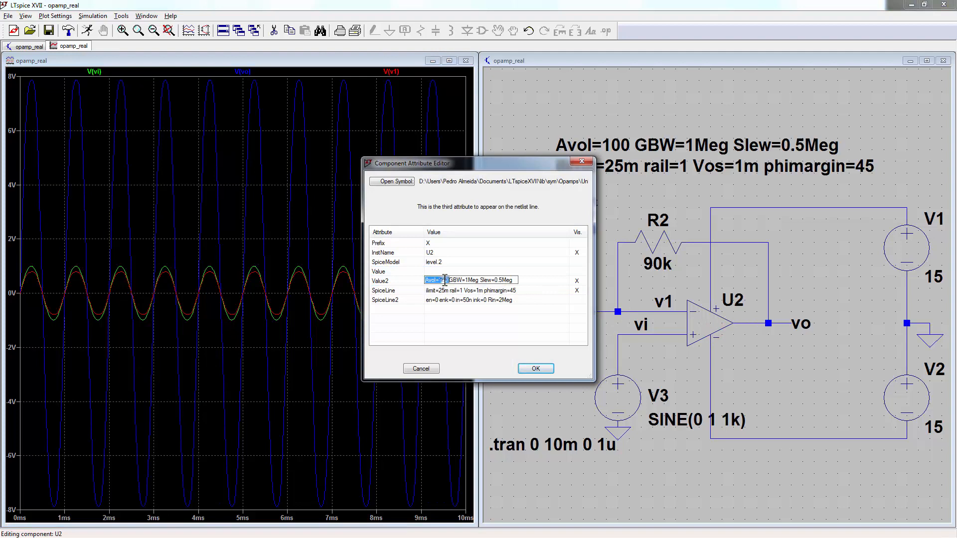
text(Avol=10)
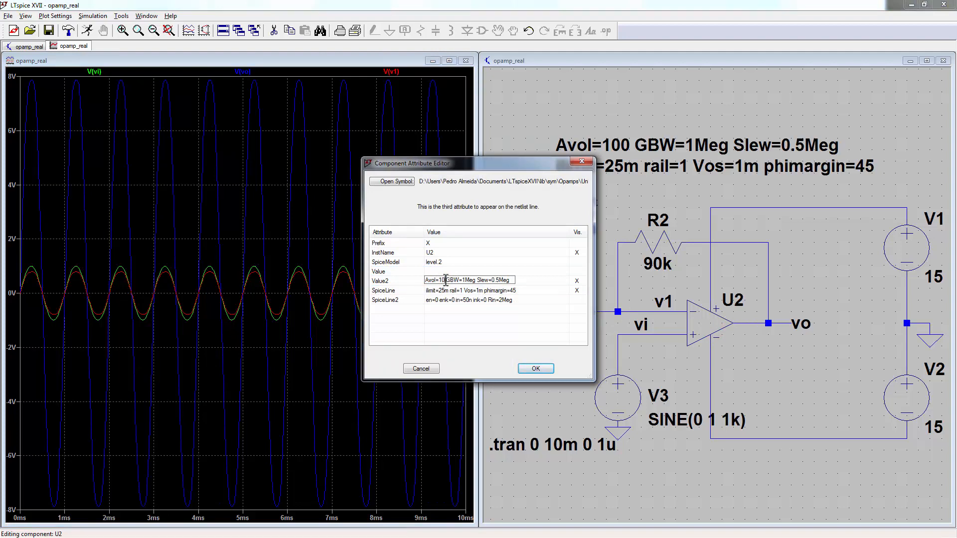
key(BackSpace)
key(BackSpace)
text(200k)
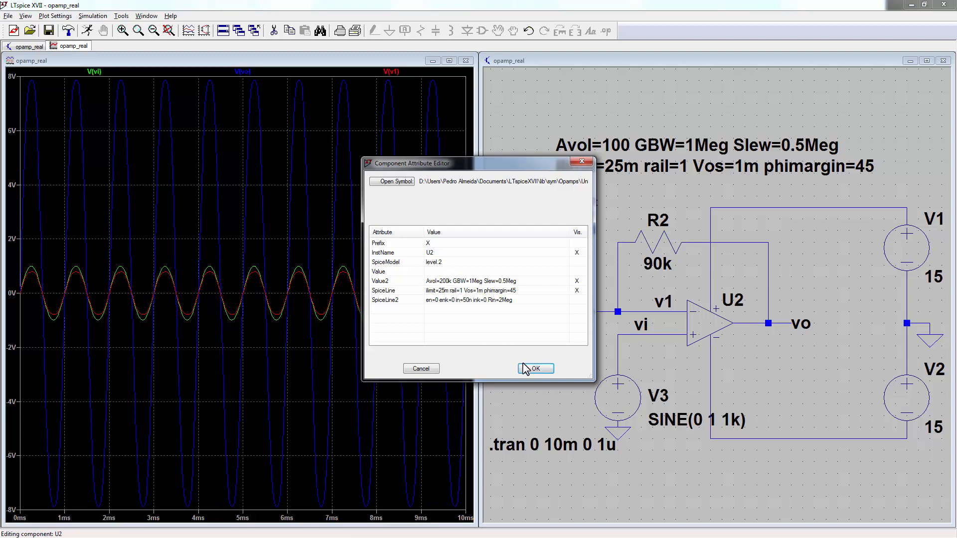
click(525, 368)
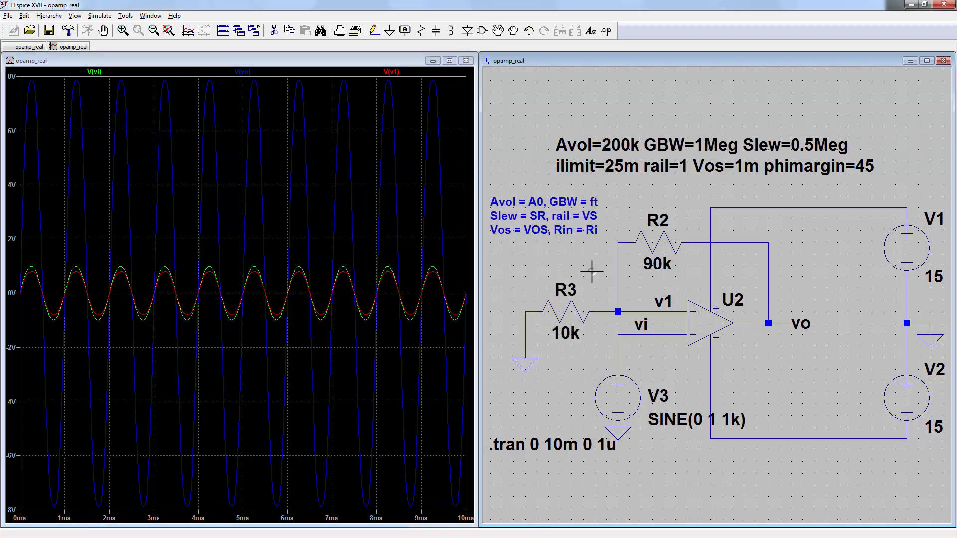
Step: Zoom onto a single cycle near 5–6 ms, then return to full extents
drag(193, 266, 329, 323)
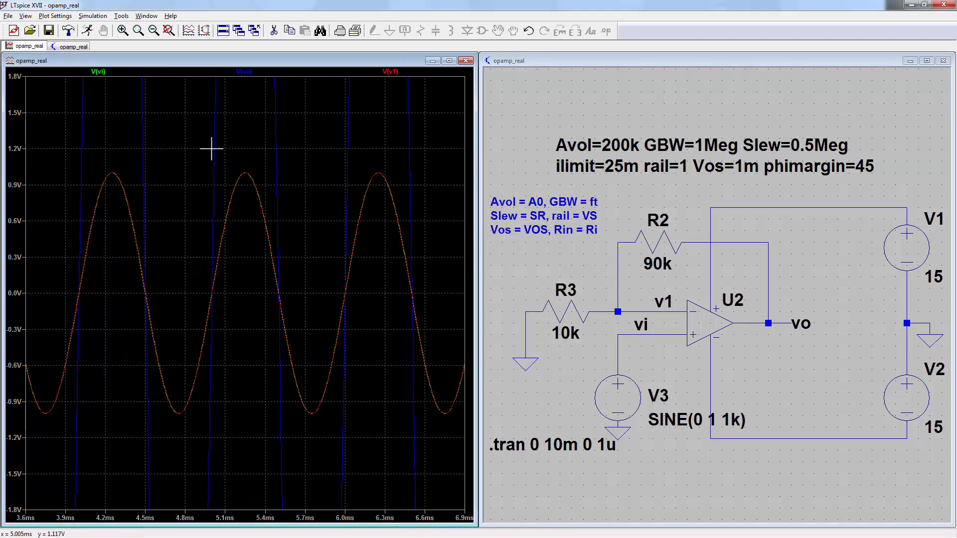
drag(210, 150, 352, 459)
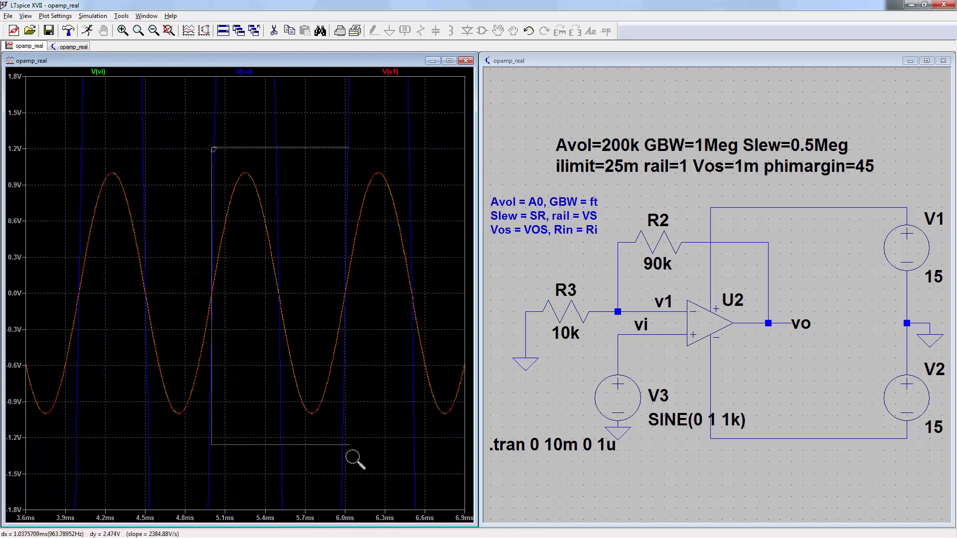
click(168, 31)
click(539, 269)
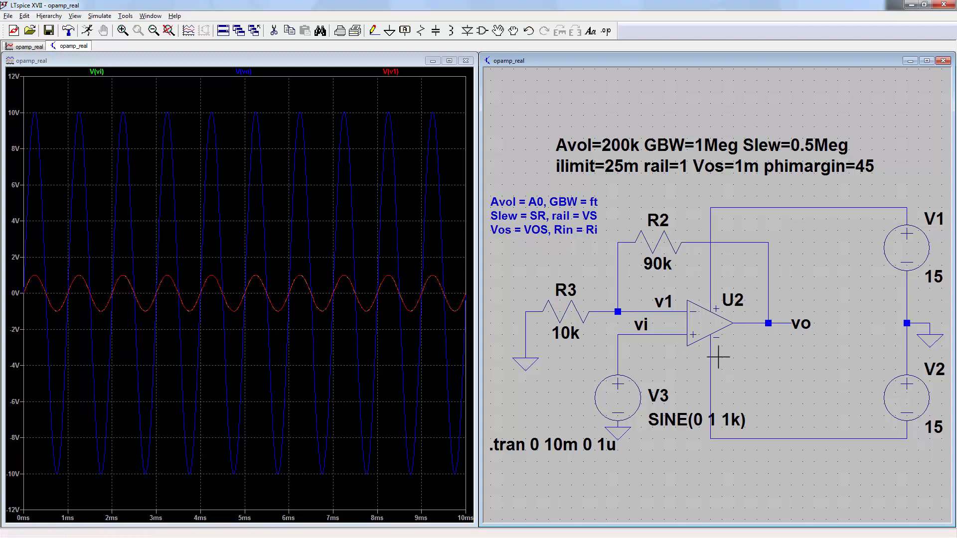
Step: Set V3's sine amplitude to 2 V and rerun the transient
right_click(621, 397)
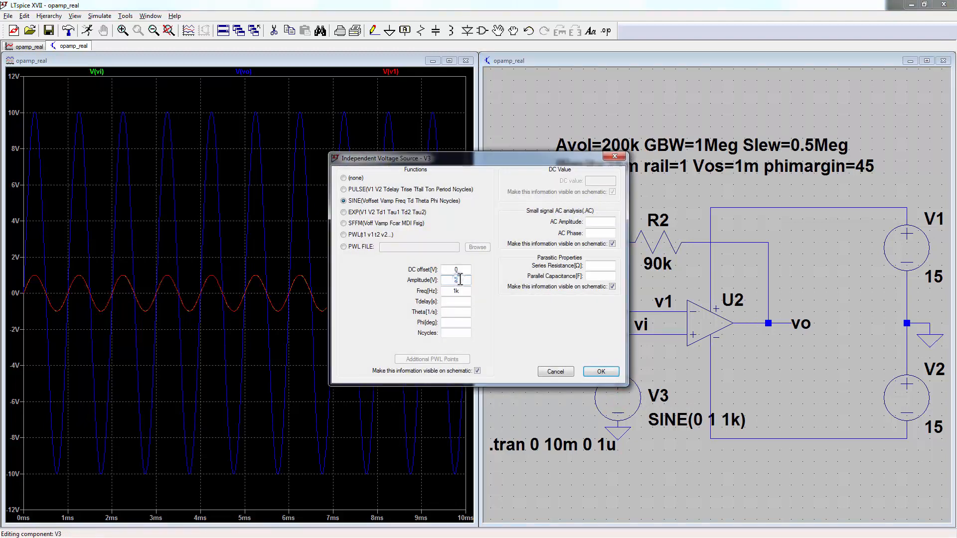
click(460, 279)
text(2)
click(601, 371)
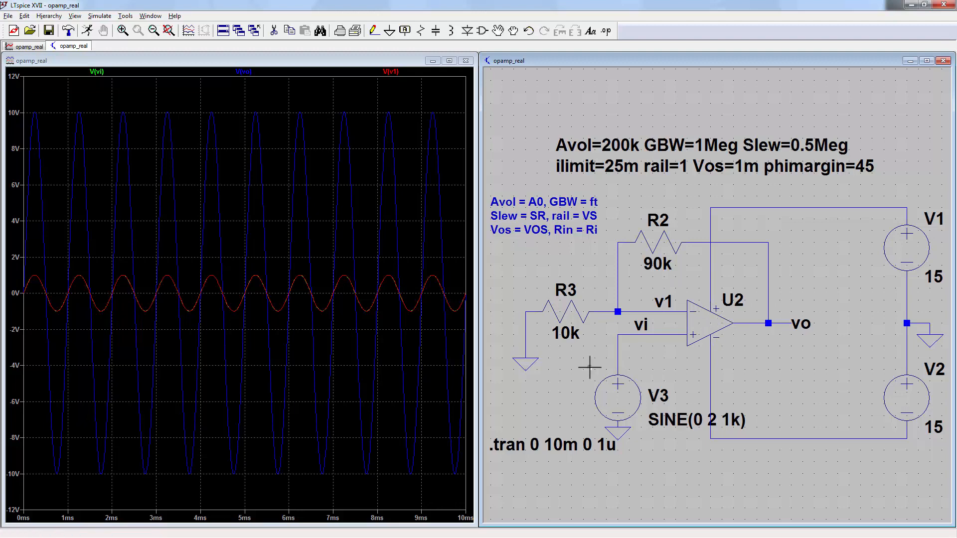
key(ctrl+b)
Step: Remove the V(v1) trace, zoom on the flat output tops near 14 V, then zoom full
drag(145, 85, 246, 503)
key(Delete)
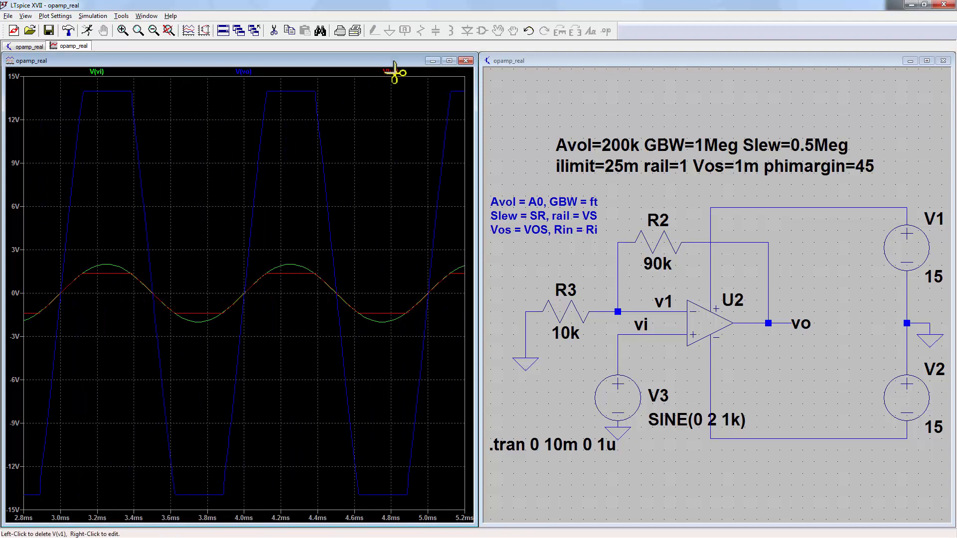
click(394, 72)
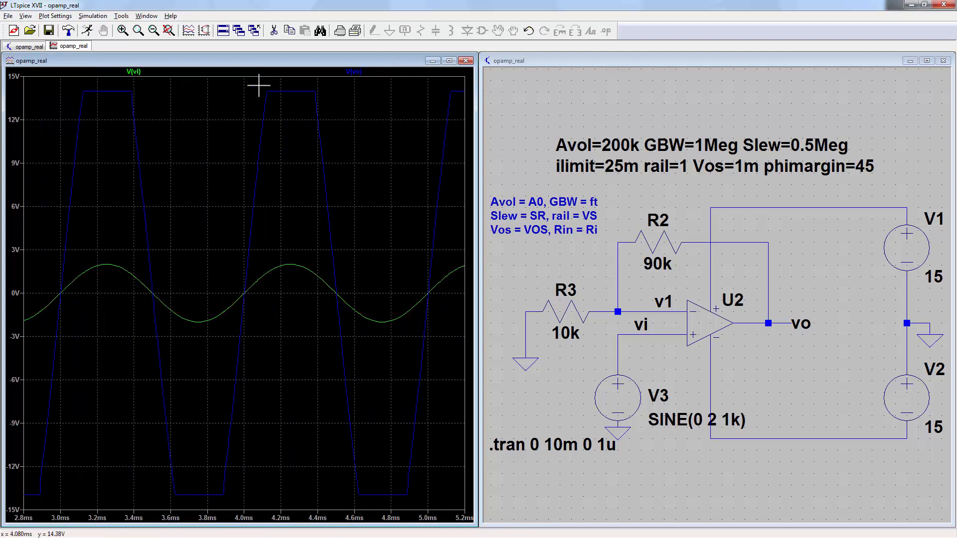
drag(48, 82, 358, 114)
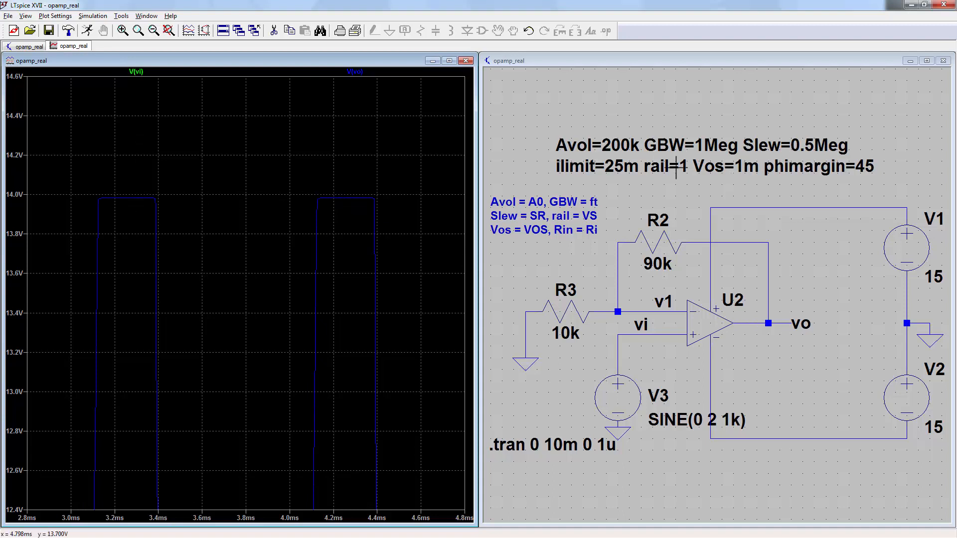
click(169, 31)
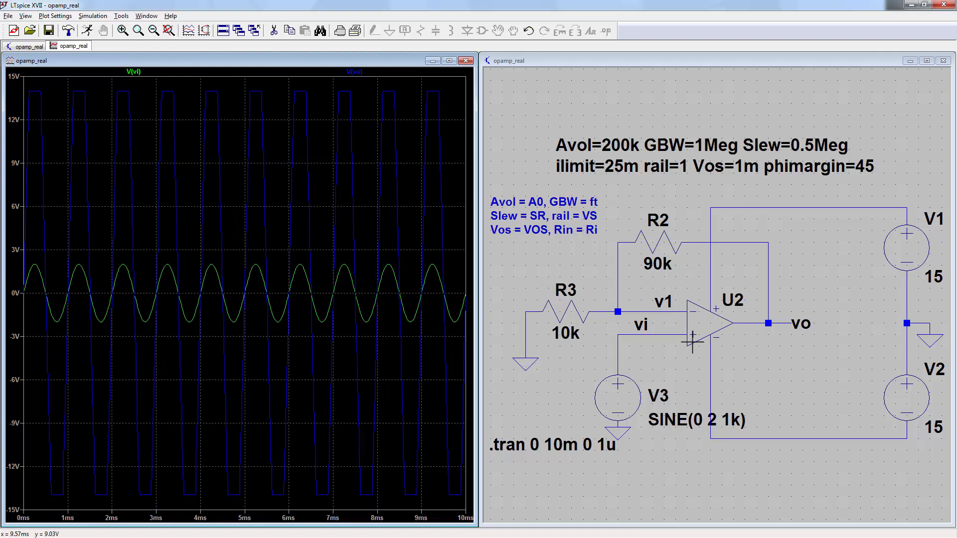
click(691, 370)
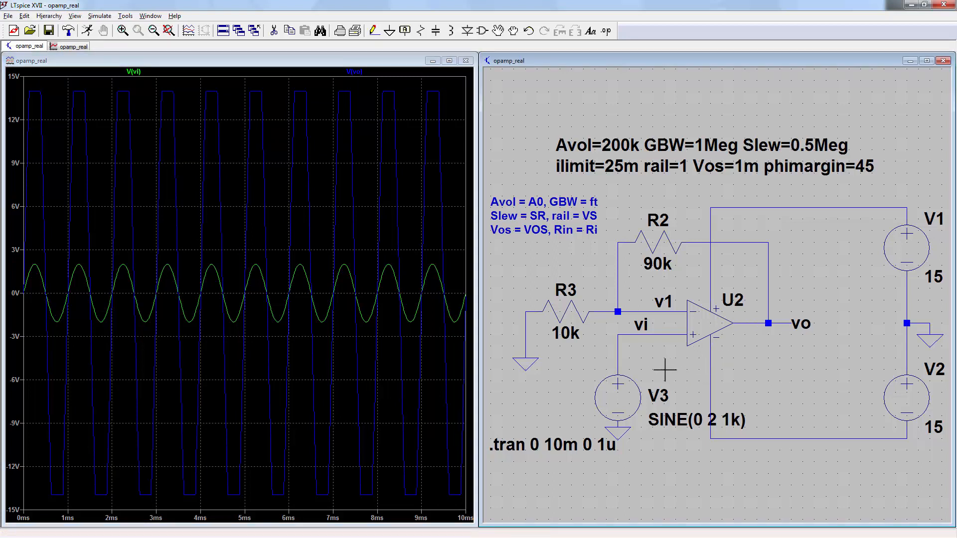
key(Delete)
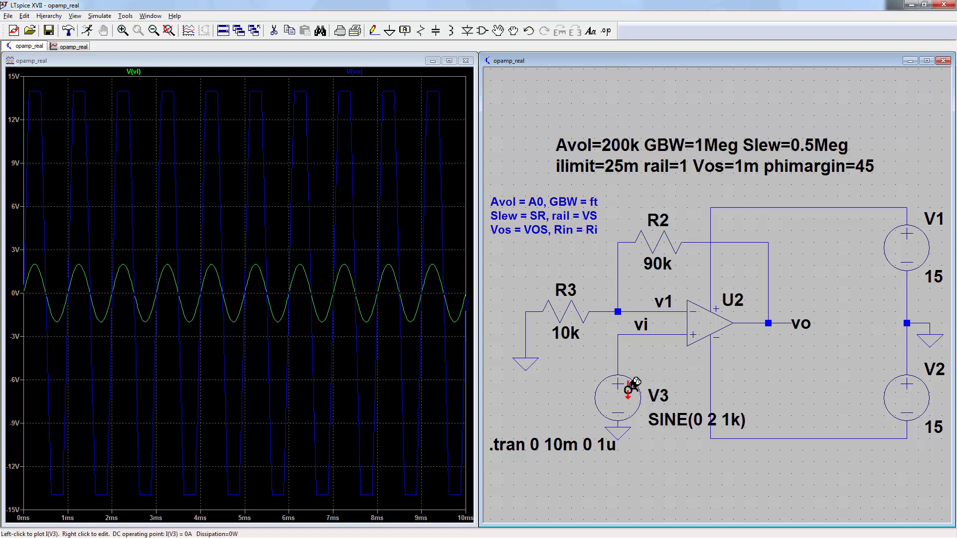
Step: Delete V3, move the ground onto the vi wire, and rerun for a ~10.04 mV output
click(620, 389)
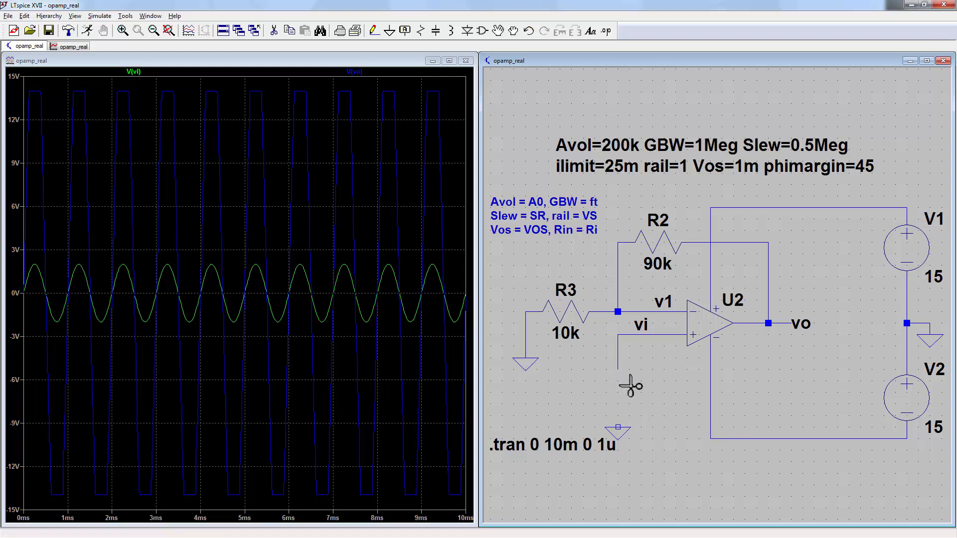
key(F7)
click(618, 428)
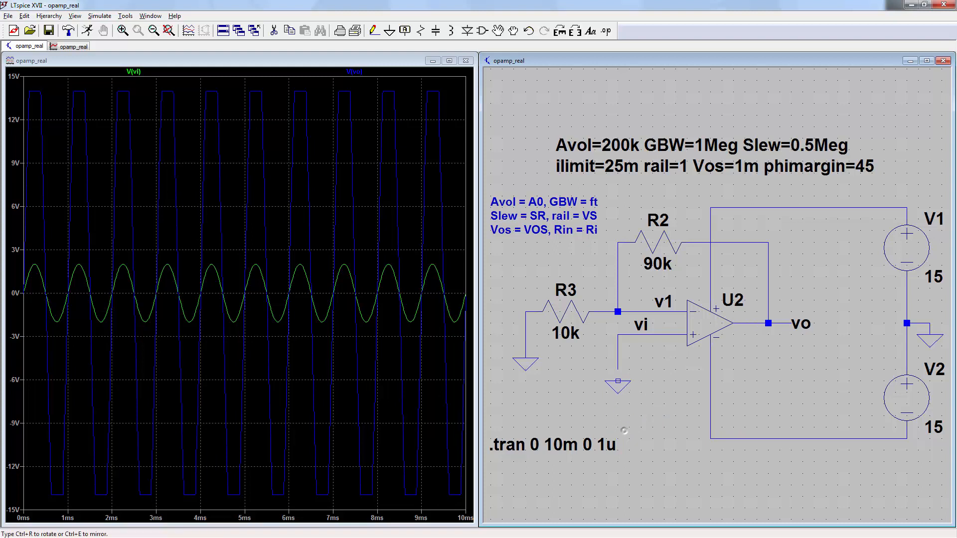
click(643, 369)
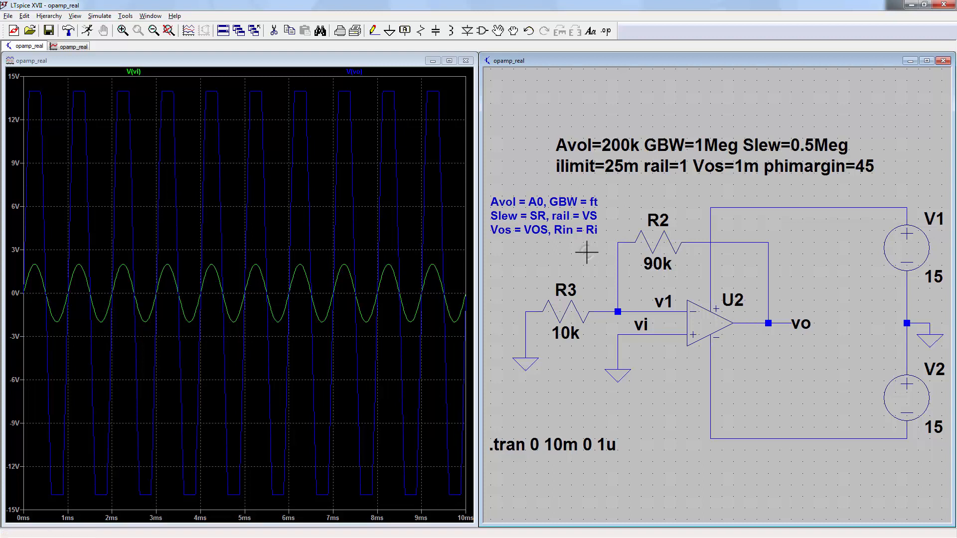
key(alt+r)
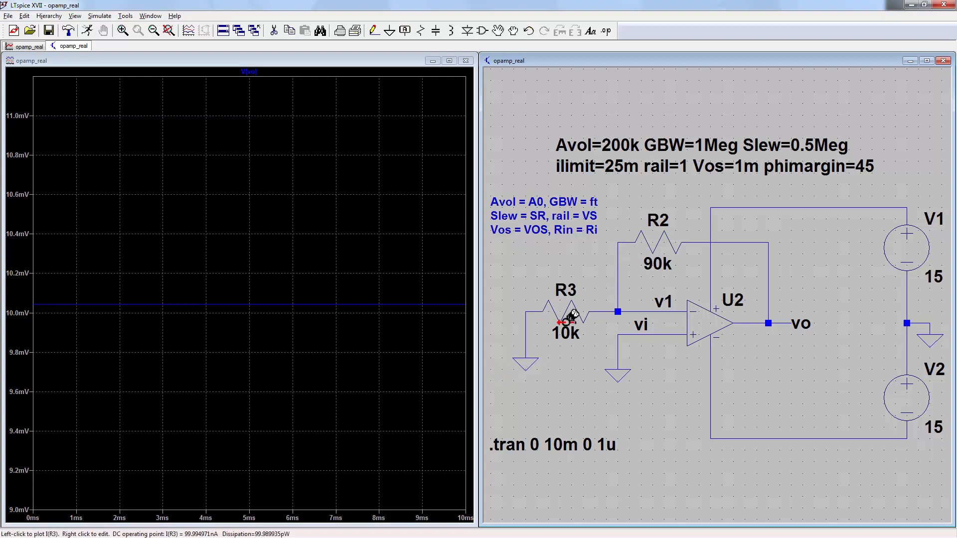
Step: Set R2 to 900k and rerun, raising the output offset to about 91.4 mV
right_click(650, 267)
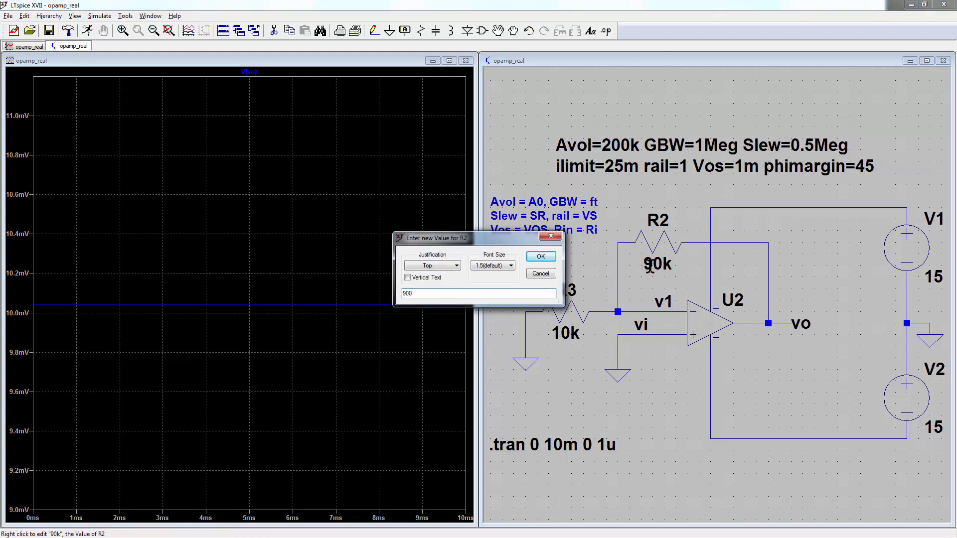
text(900k)
key(Return)
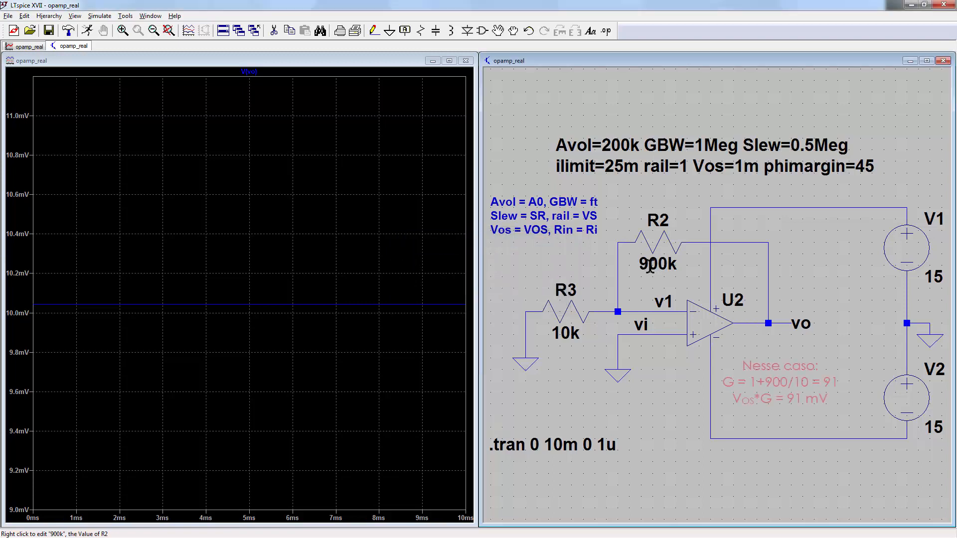
key(alt+s)
key(r)
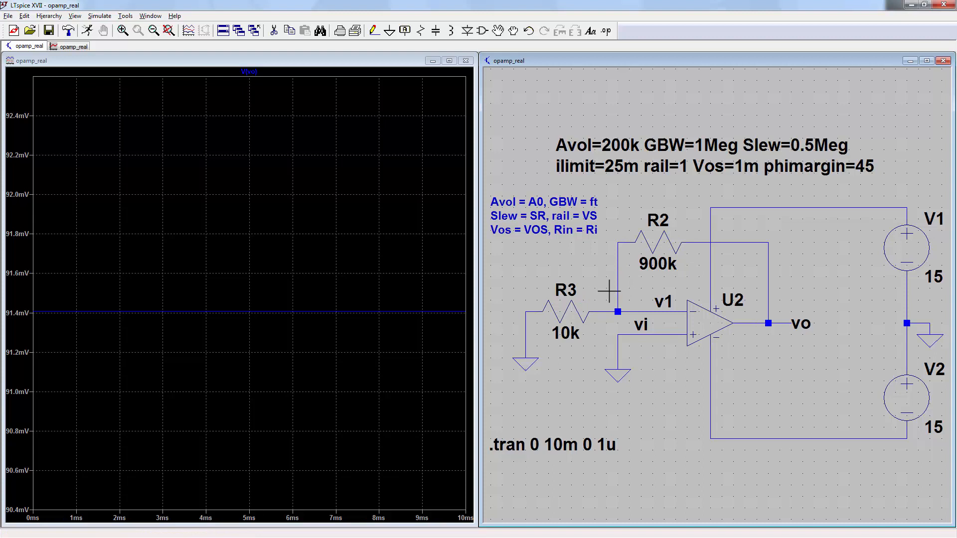
Step: Set R2 to 10Meg and rerun the simulation
right_click(646, 267)
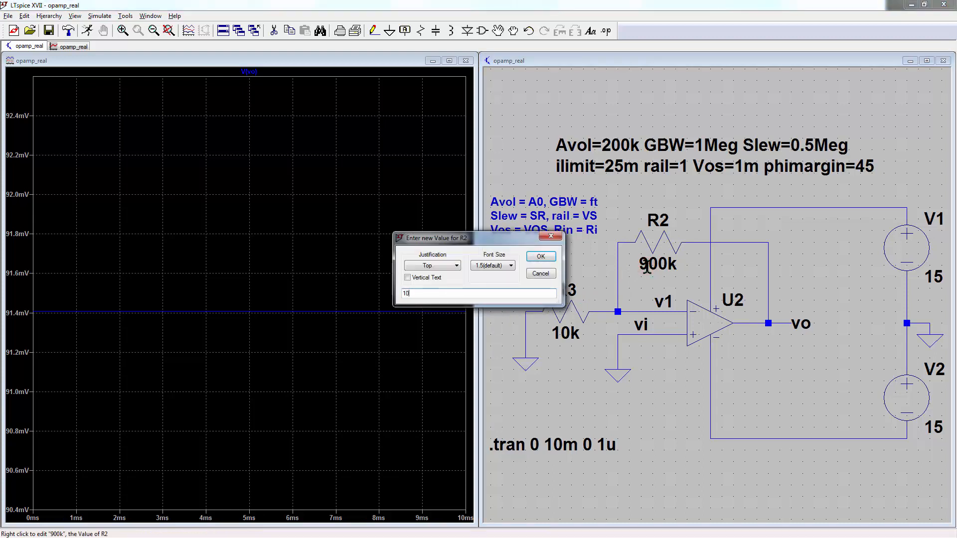
text(10Meg)
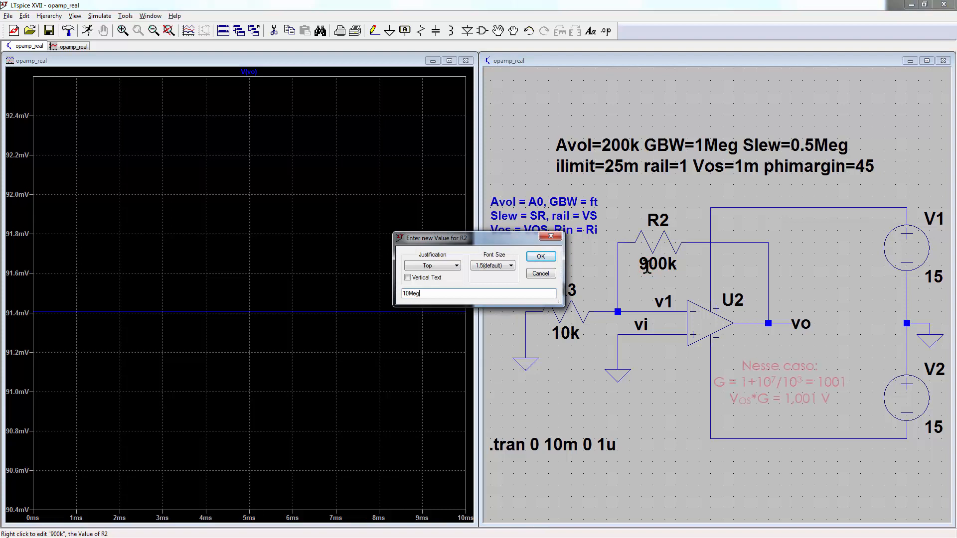
key(Return)
key(alt+s)
key(r)
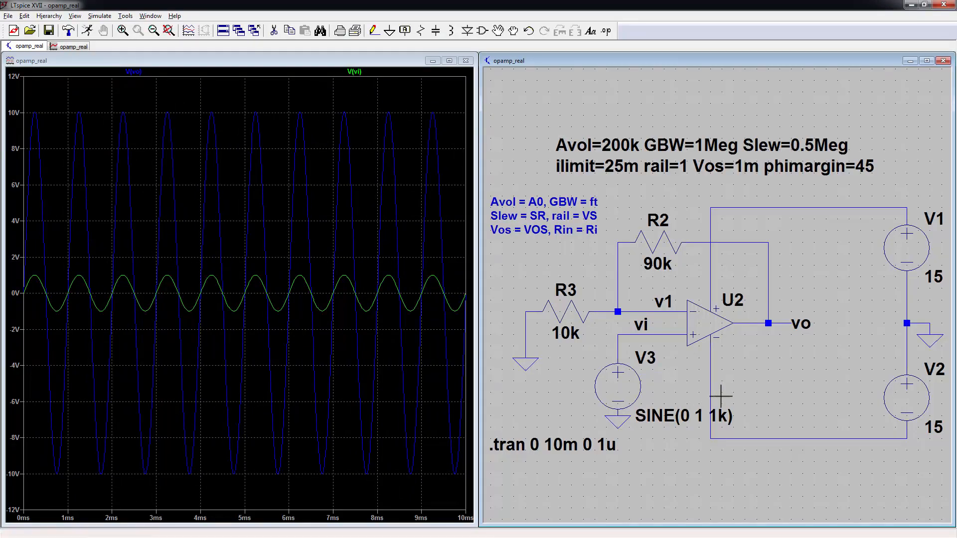
Step: Confirm V3 remains SINE(0 1 1k), then zoom the plot to about 3.7–5.1 ms
right_click(623, 386)
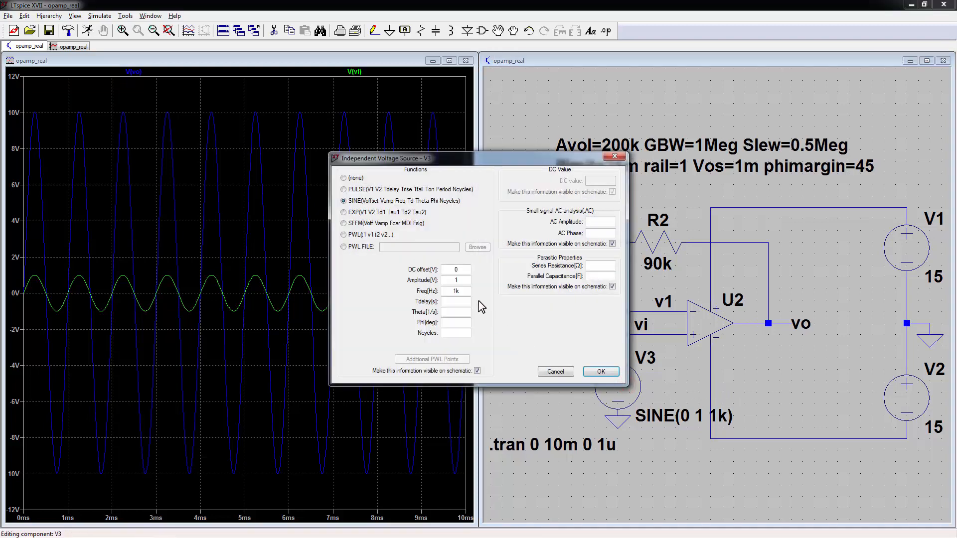
click(467, 280)
click(600, 371)
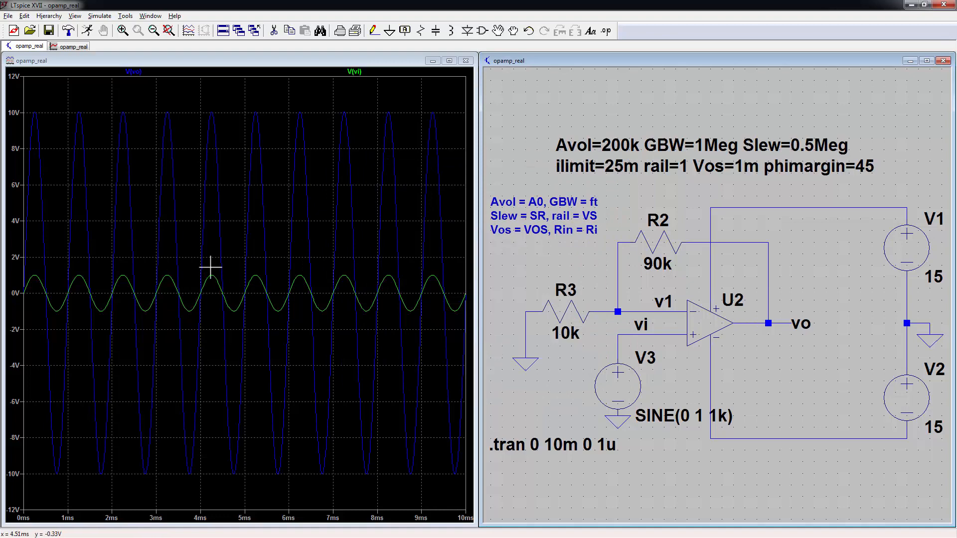
drag(189, 101, 254, 484)
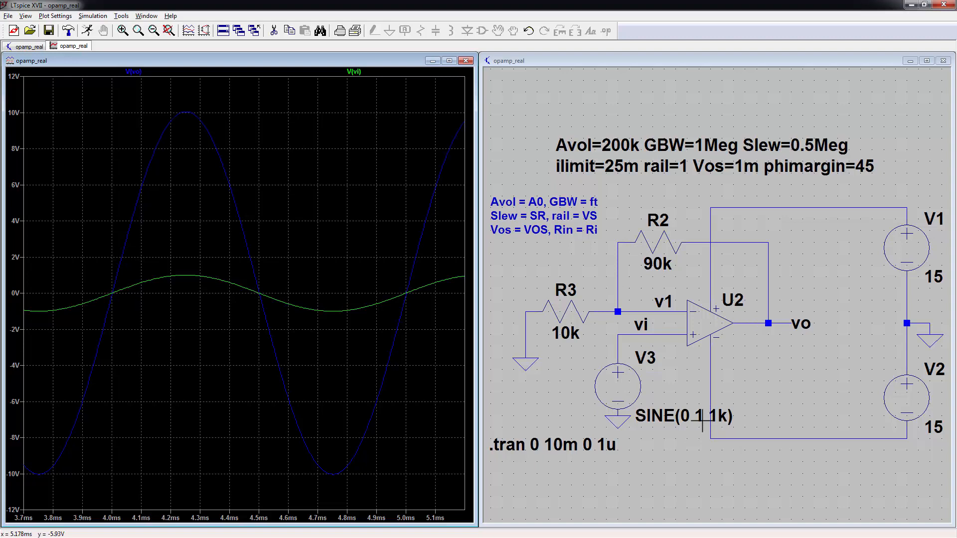
Step: Change the V3 sine frequency to 10k and re-run the transient simulation
right_click(625, 385)
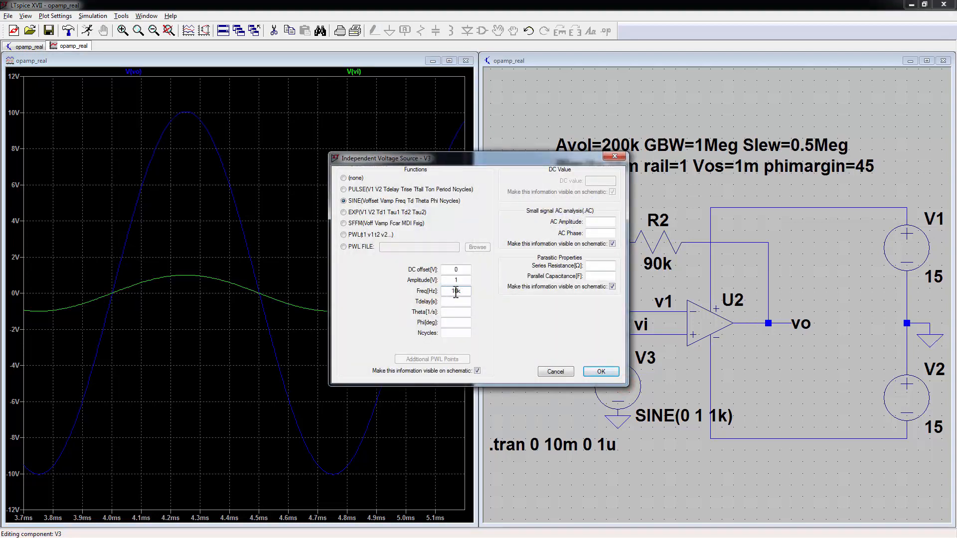
key(Return)
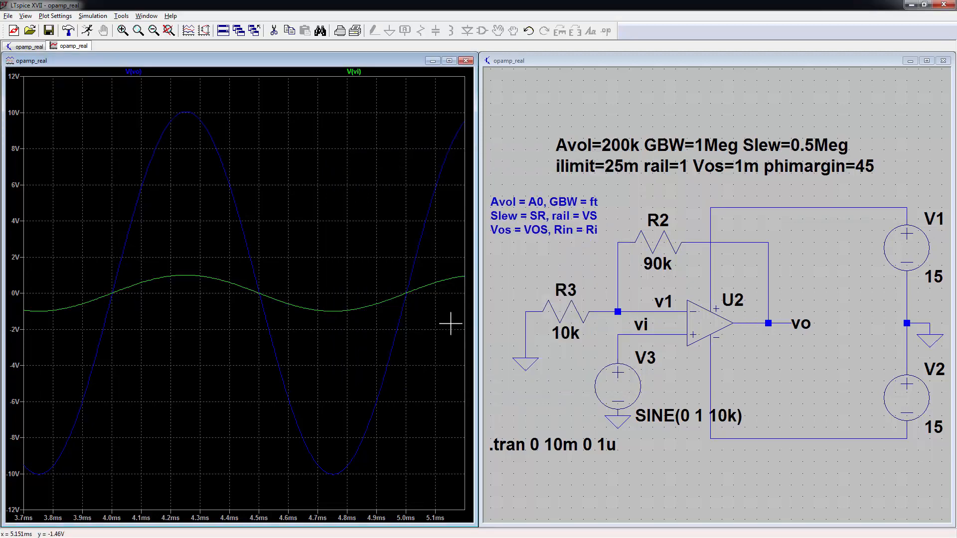
click(538, 388)
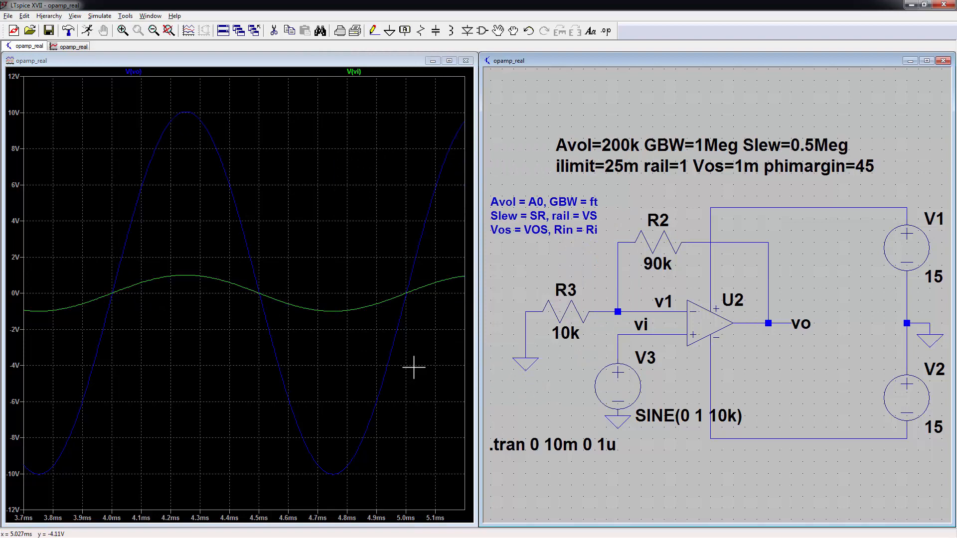
key(alt+r)
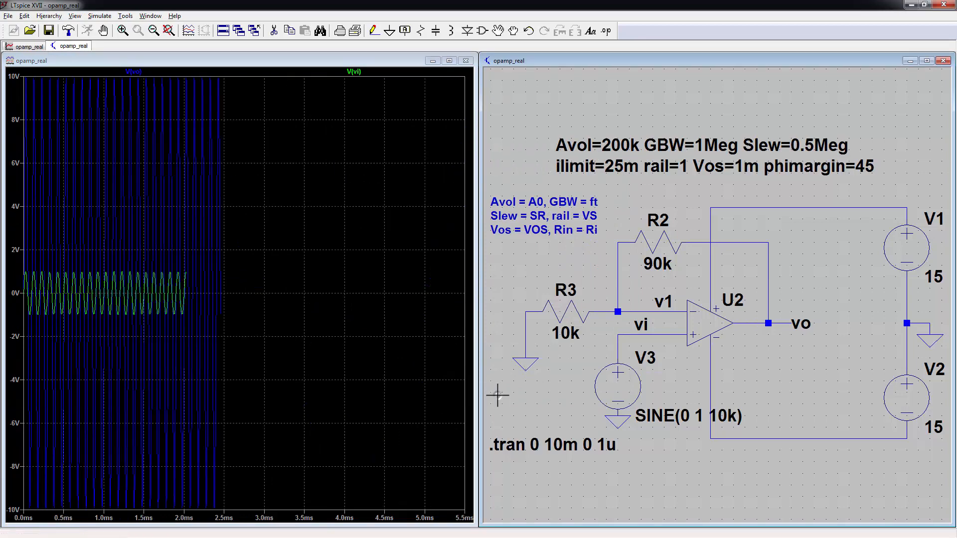
Step: Zoom the waveform plot in to about one output cycle near 5 ms
click(216, 76)
drag(216, 76, 297, 525)
drag(192, 97, 255, 500)
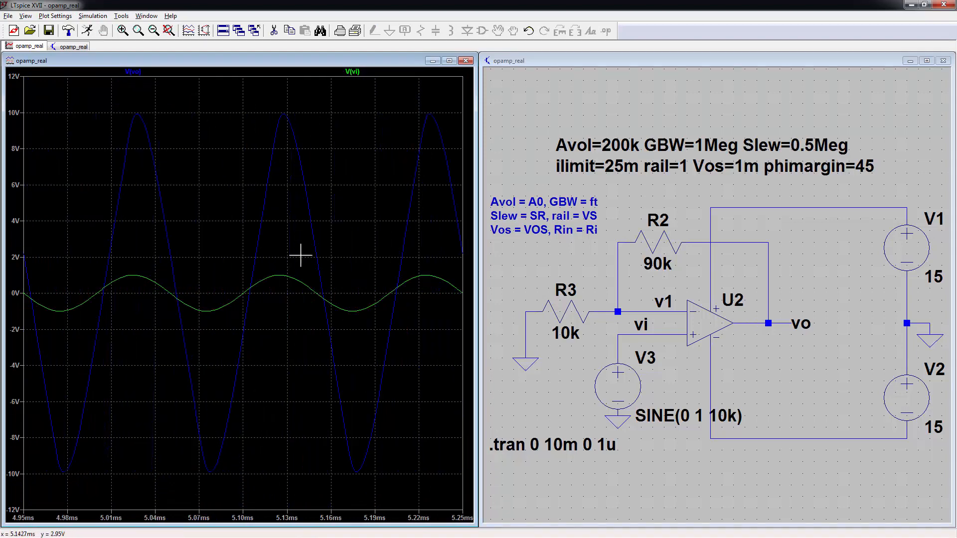
drag(82, 90, 287, 497)
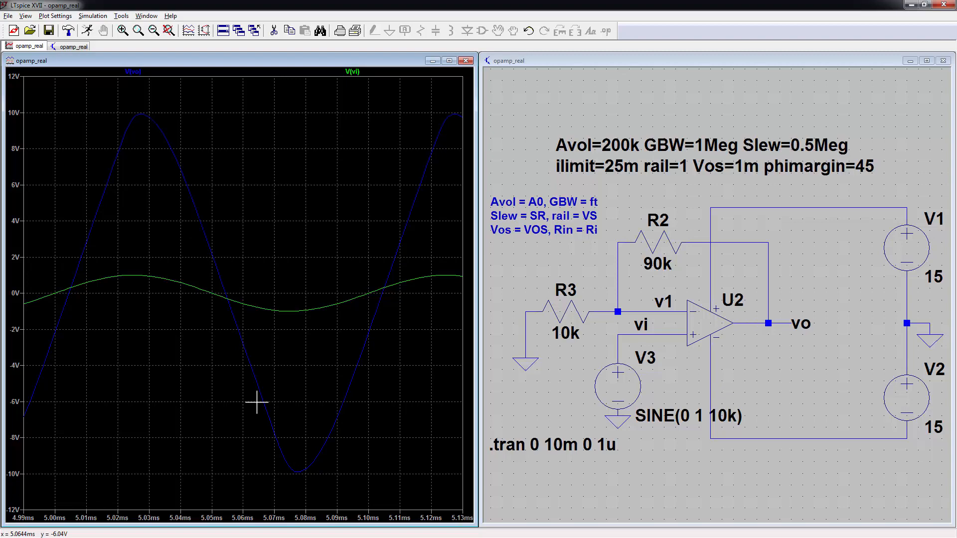
Step: Autorange the vertical axis and add a 10*V(vi) trace to the plot
key(ctrl+y)
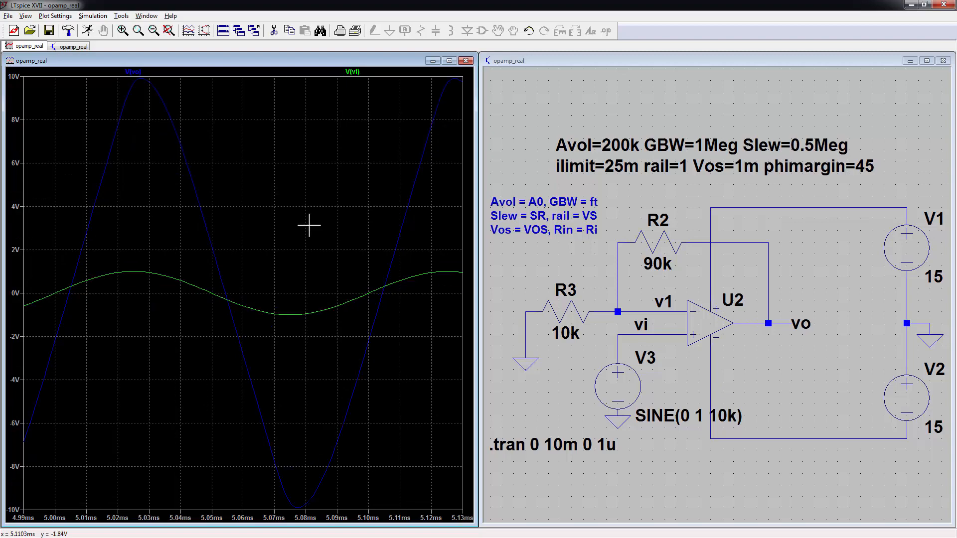
right_click(317, 259)
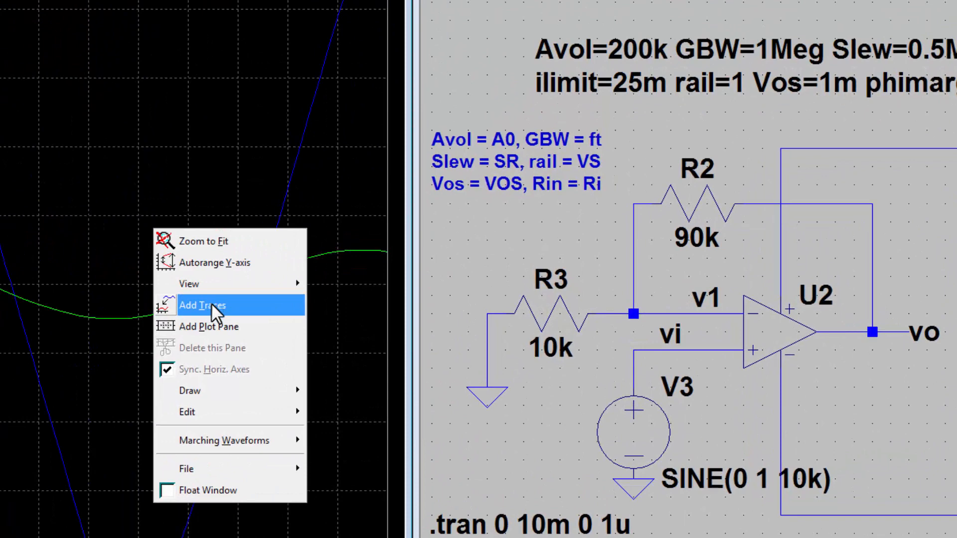
click(210, 304)
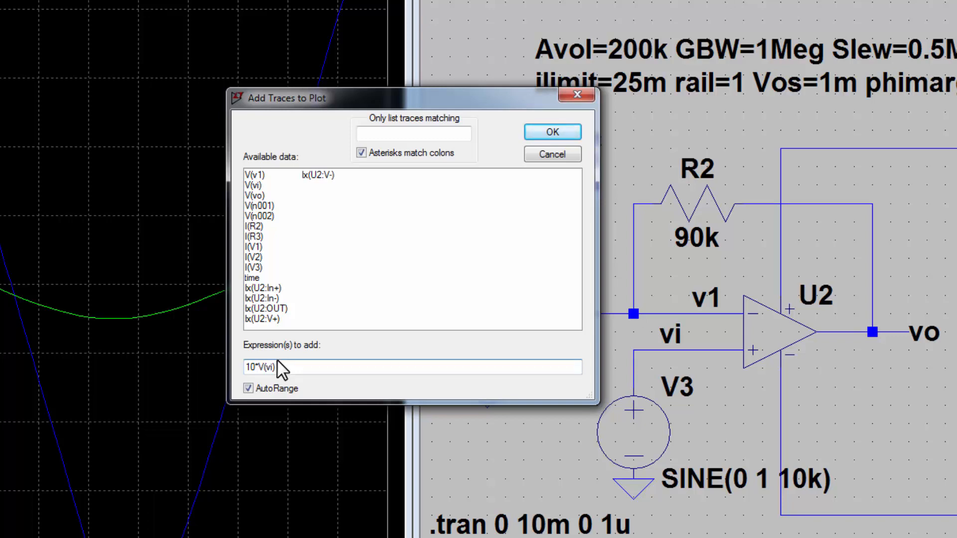
text(10*V(vi))
key(Return)
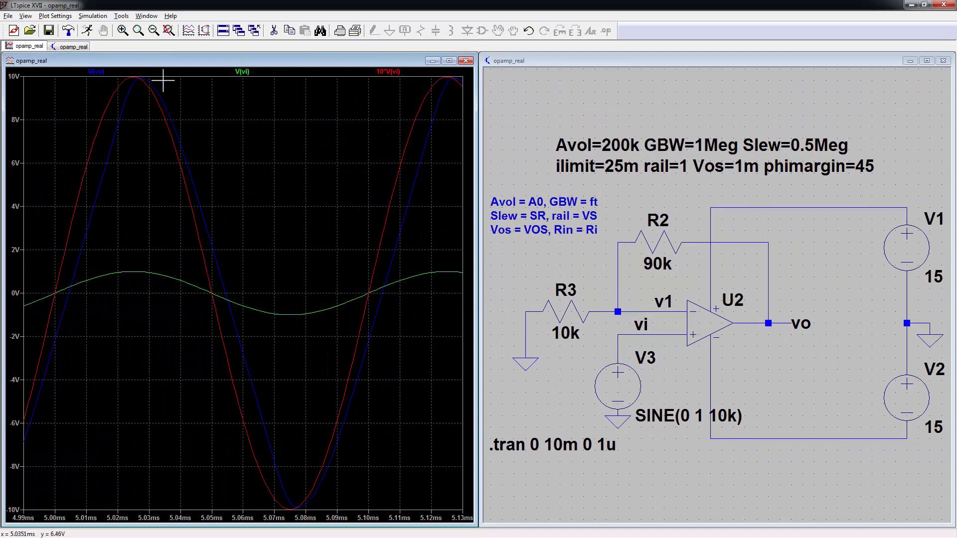
Step: Zoom from the full 0–10 ms view to about three cycles of both traces
key(ctrl+e)
drag(184, 78, 238, 490)
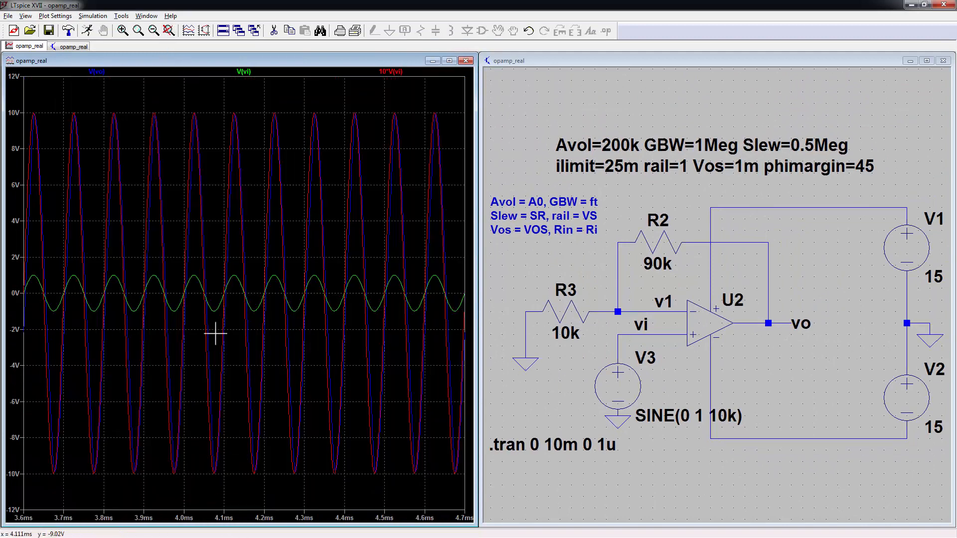
drag(145, 101, 246, 493)
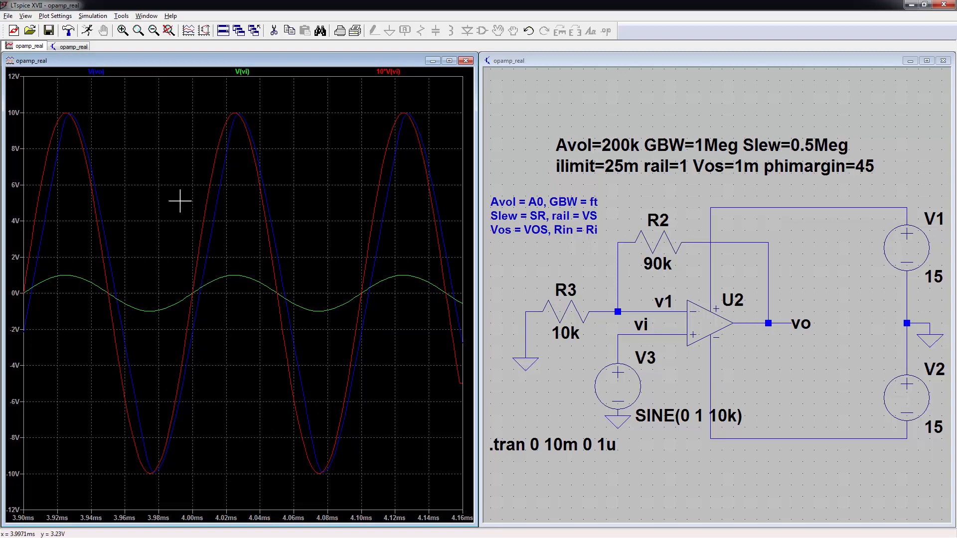
drag(161, 165, 223, 375)
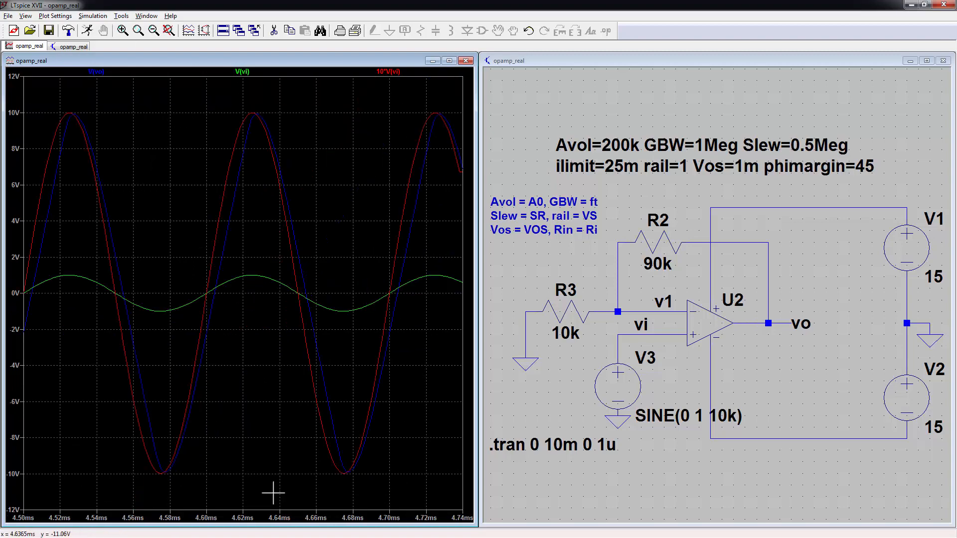
Step: Change the V3 sine amplitude to 1.5 V
right_click(626, 395)
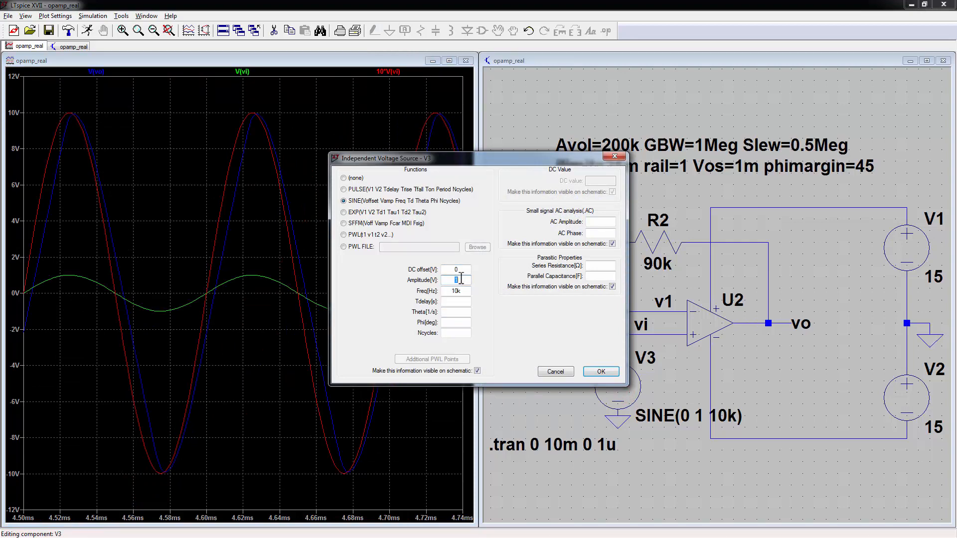
key(BackSpace)
text(1.5)
click(598, 371)
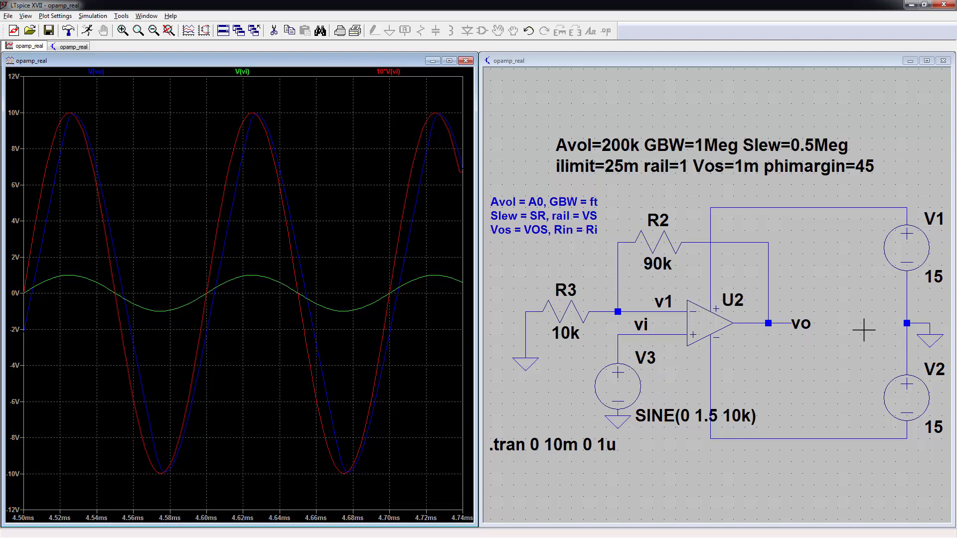
Step: Re-run the simulation and zoom to two cycles of the triangular output near 5 ms
click(203, 72)
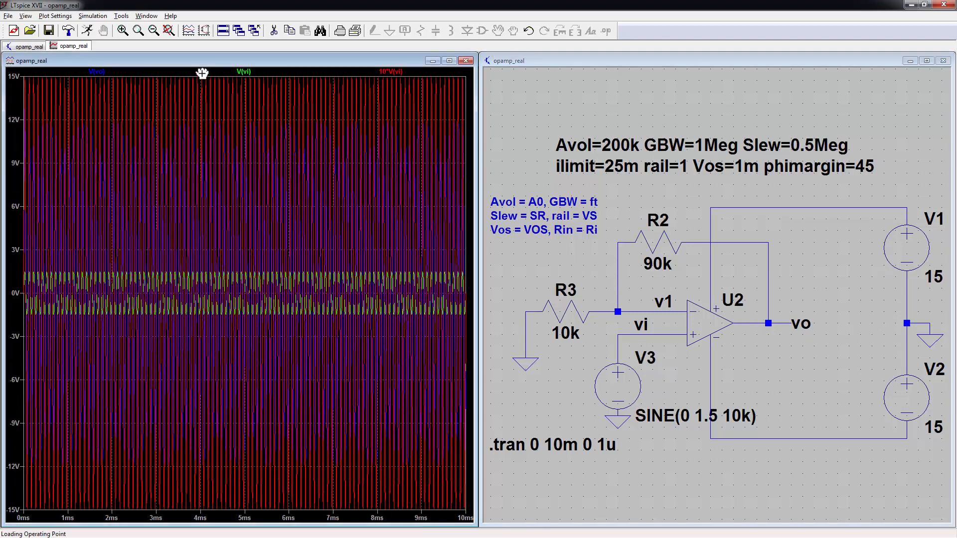
drag(211, 75, 305, 518)
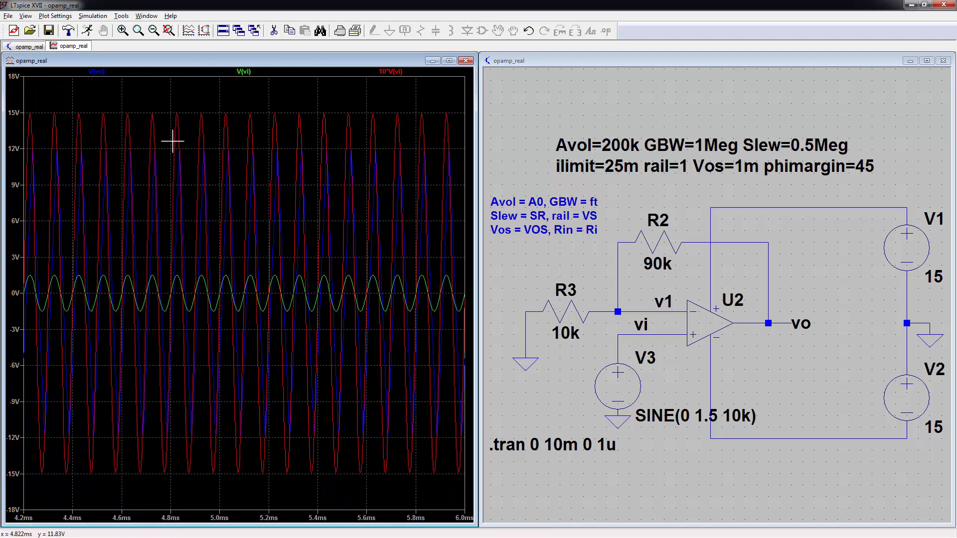
drag(172, 99, 272, 487)
drag(124, 107, 319, 475)
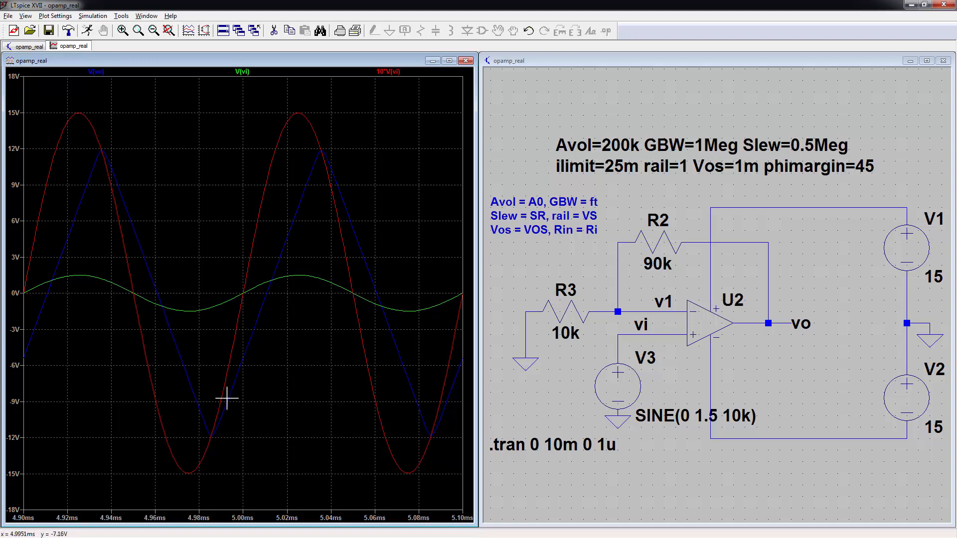
Step: Zoom on one V(vo) rising edge and place both measurement cursors along it
drag(308, 202, 209, 408)
click(96, 72)
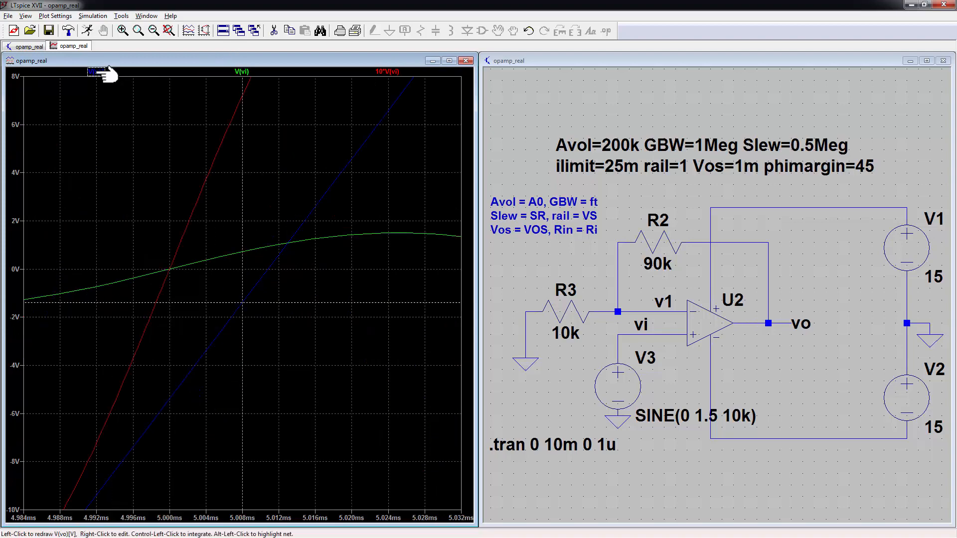
drag(241, 340, 350, 206)
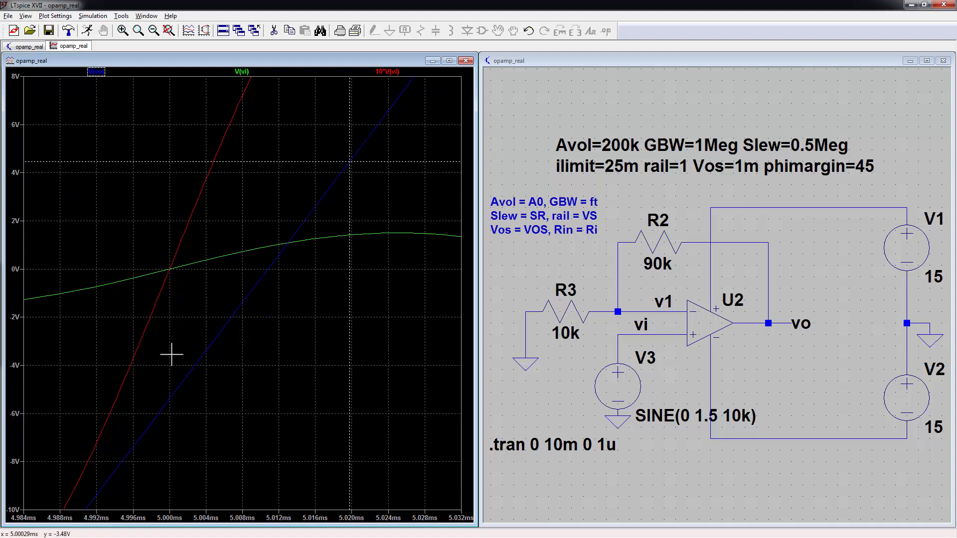
click(98, 71)
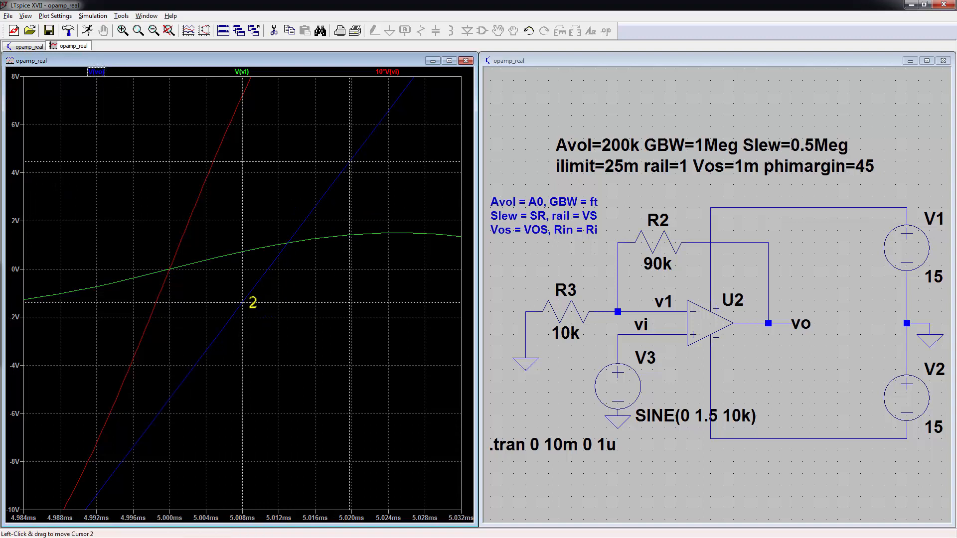
drag(242, 320, 184, 379)
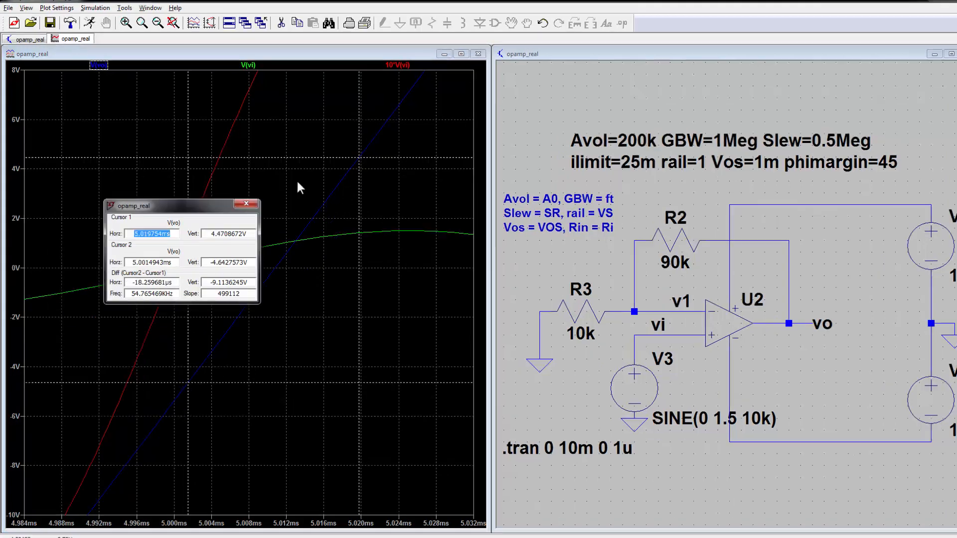
drag(169, 206, 463, 140)
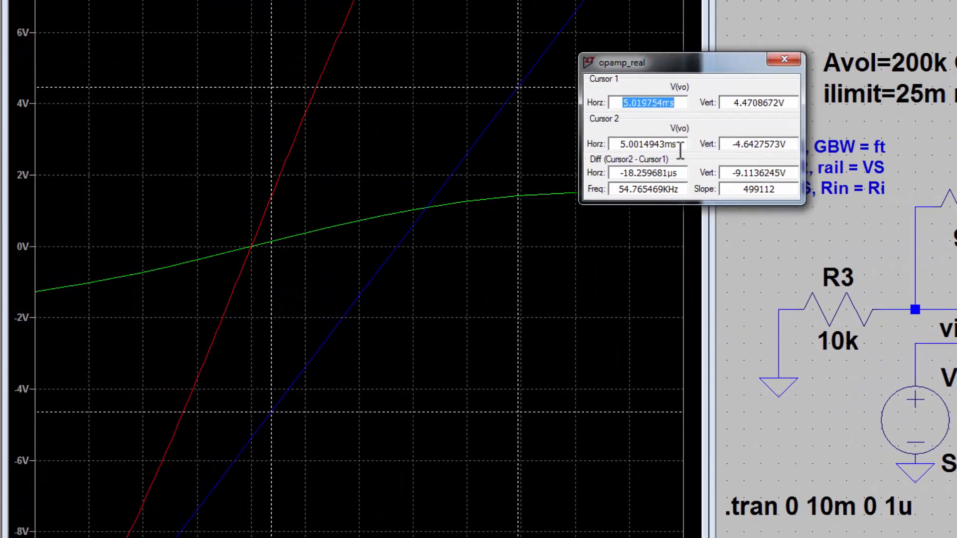
Step: Select the measured slope value in the cursor readout, then close the readout
drag(739, 191, 790, 191)
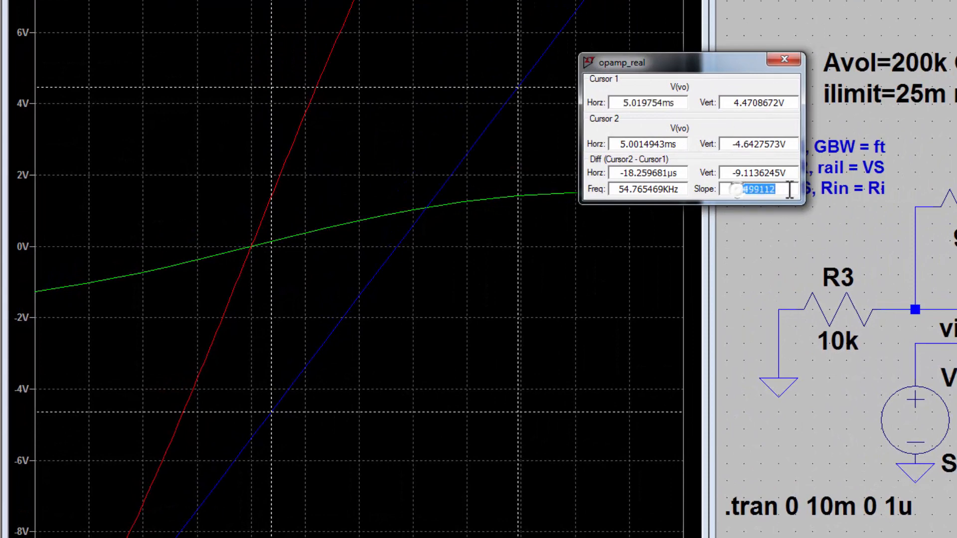
click(743, 192)
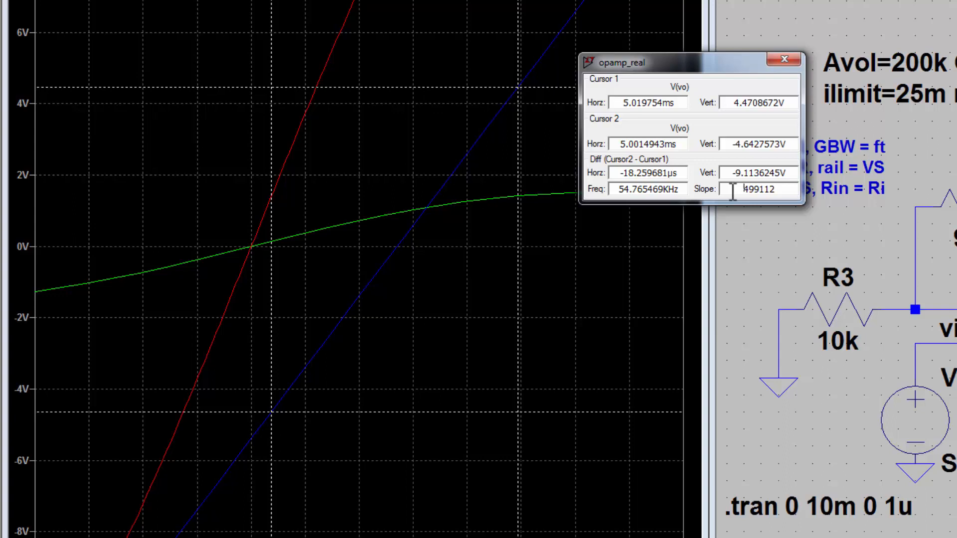
drag(732, 192, 788, 190)
click(788, 190)
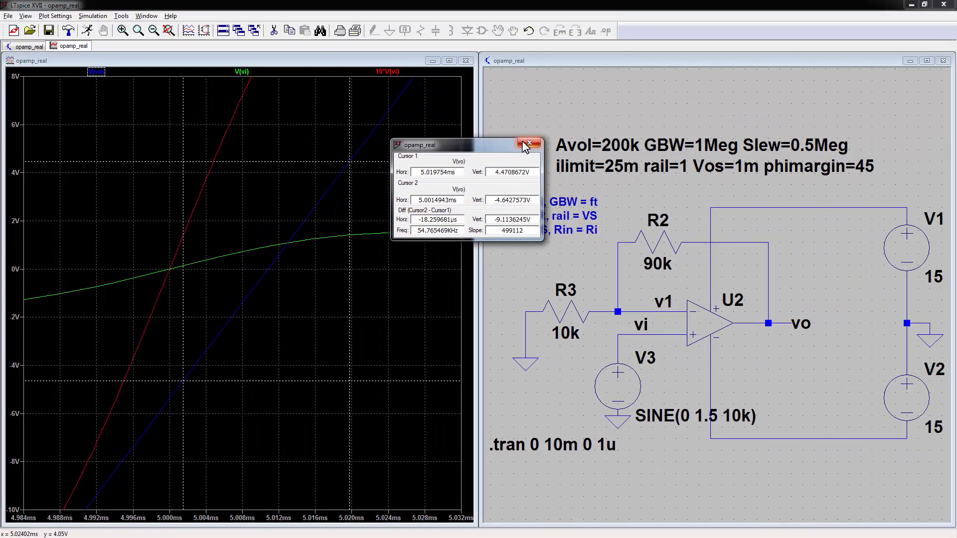
click(771, 60)
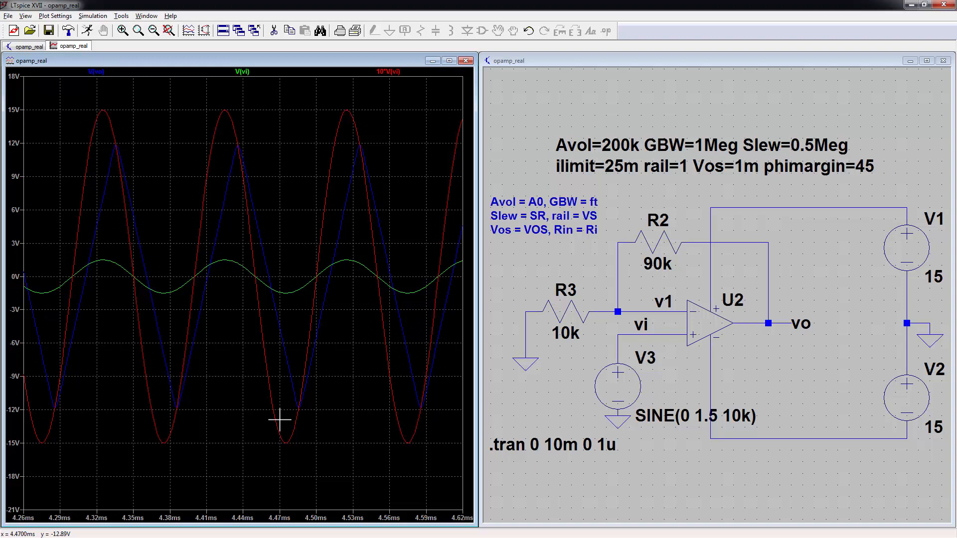
Step: Set the V3 sine to 1 V amplitude and 5k frequency
right_click(625, 386)
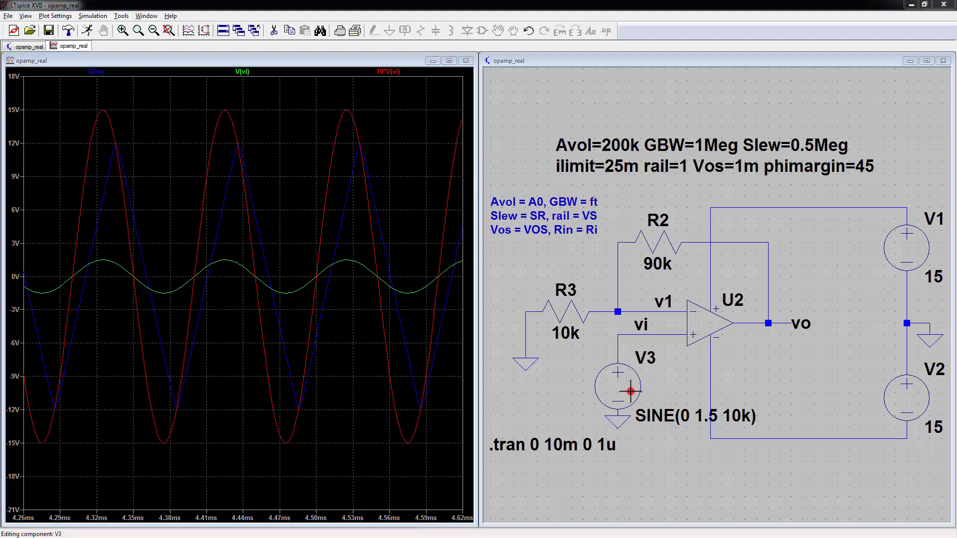
click(462, 279)
key(BackSpace)
key(BackSpace)
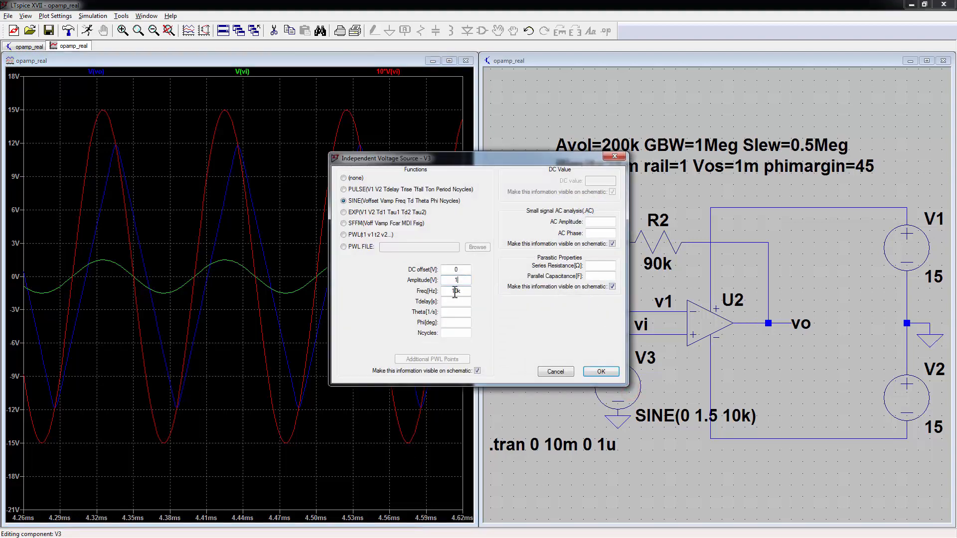
click(457, 291)
key(BackSpace)
key(BackSpace)
text(5)
click(595, 371)
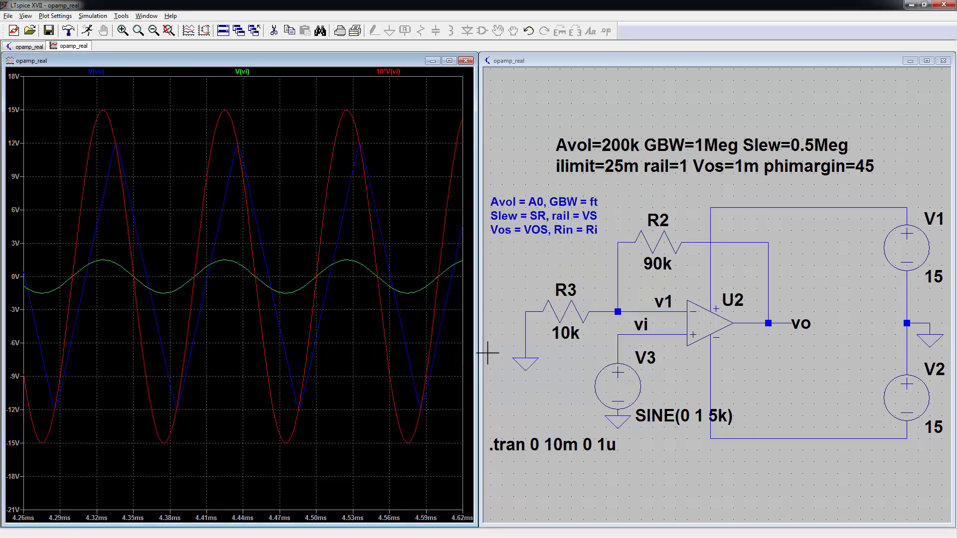
Step: Re-run the transient and zoom the plot to about 4.62–5.39 ms
click(508, 352)
key(alt+r)
click(215, 113)
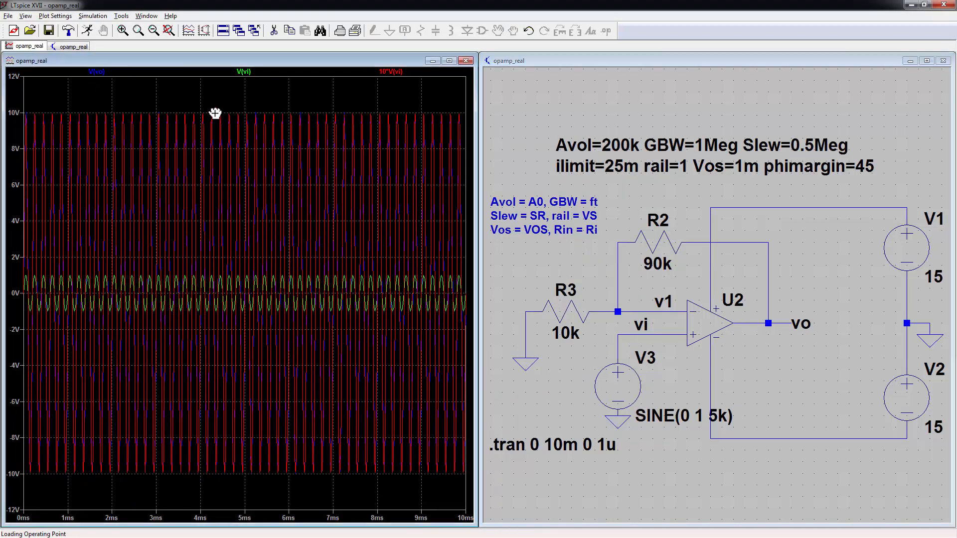
drag(207, 98, 162, 44)
drag(120, 120, 328, 475)
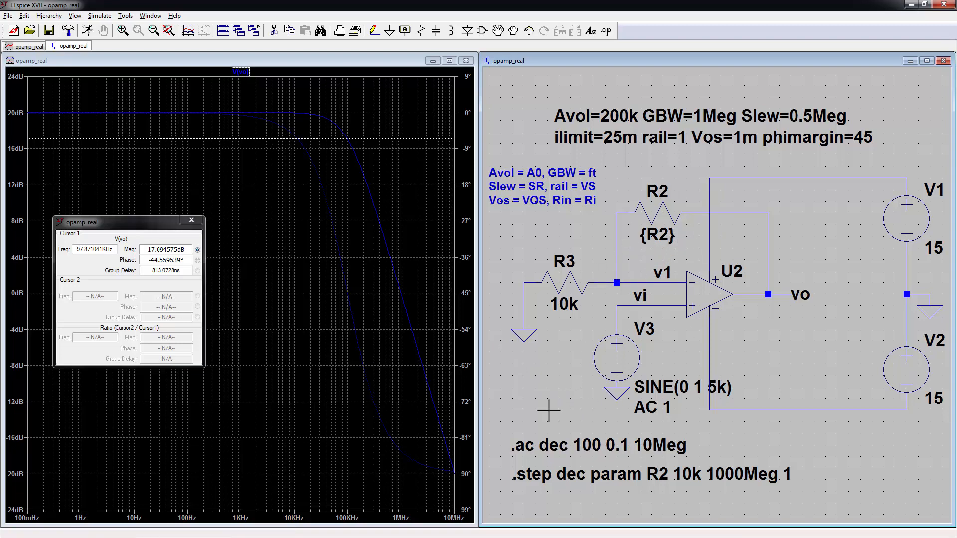
Step: Run the stepped AC sweep and stop plotting the phase curves
key(alt+s)
key(r)
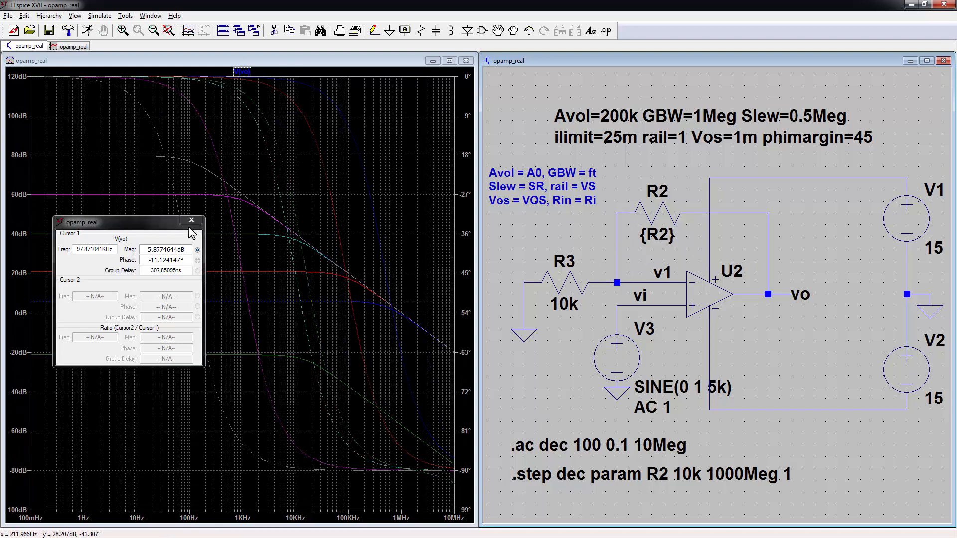
right_click(467, 269)
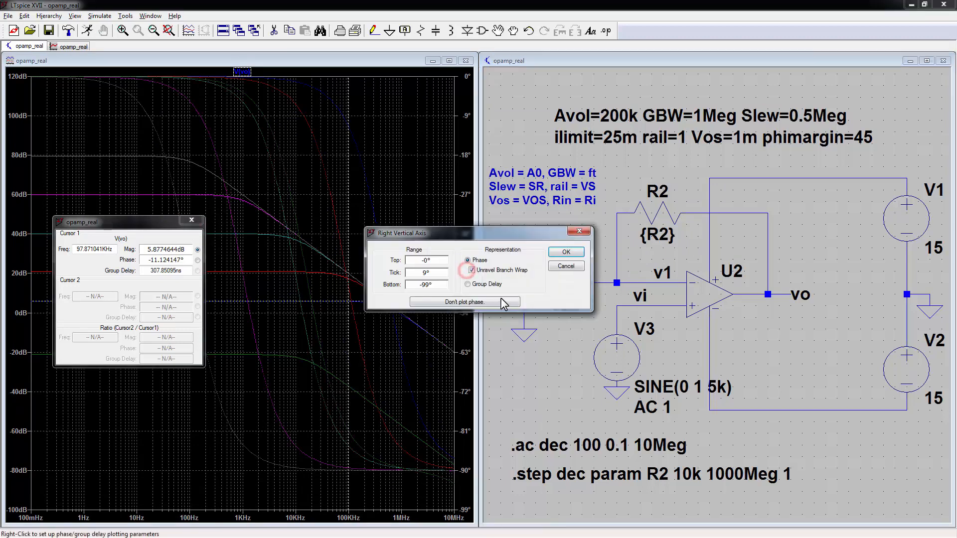
click(502, 302)
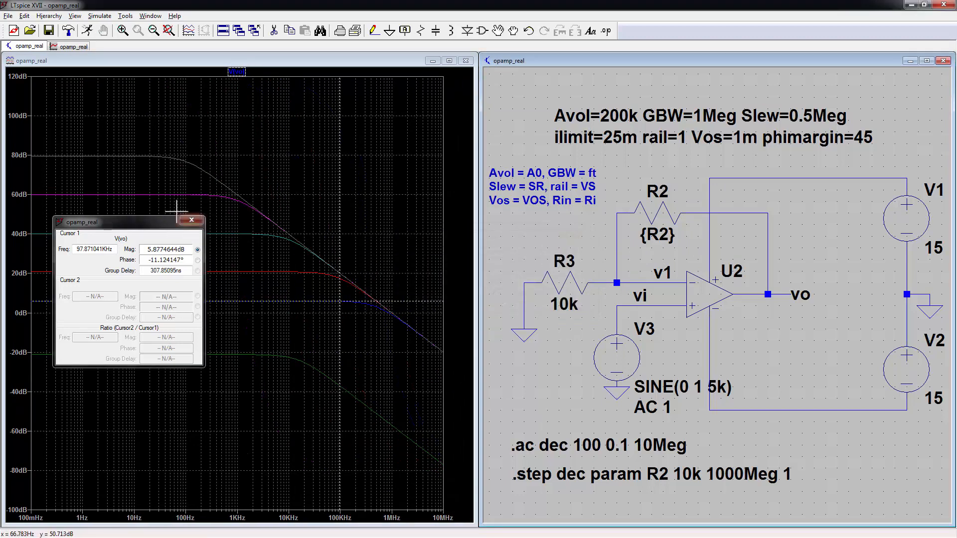
click(191, 220)
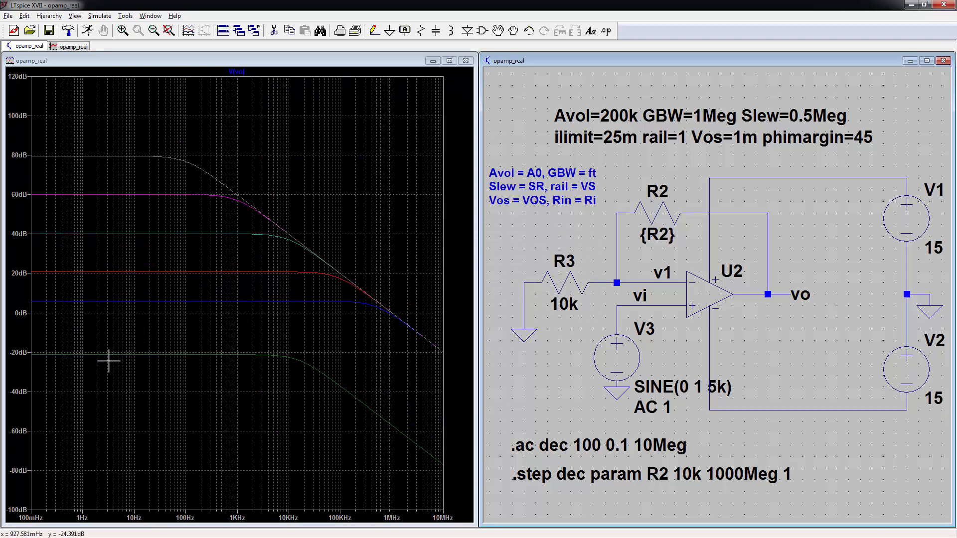
Step: Place a cursor near 29 Hz on the lowest gain curve and check its R2 step
click(238, 71)
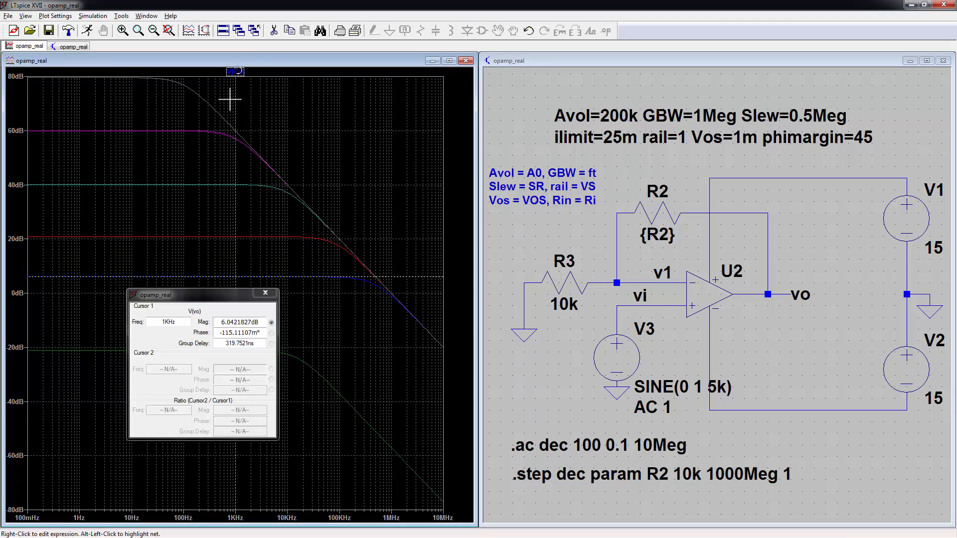
drag(215, 295, 390, 49)
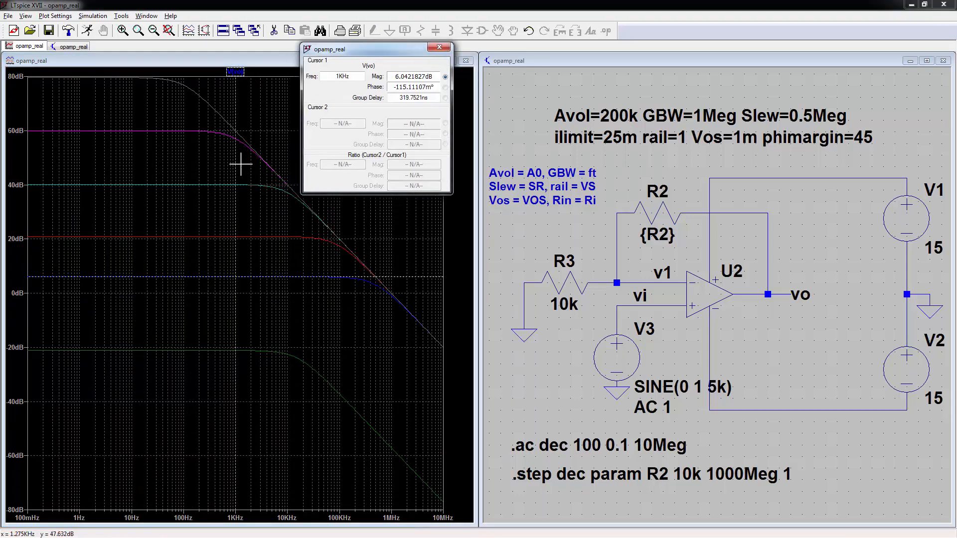
drag(240, 163, 156, 169)
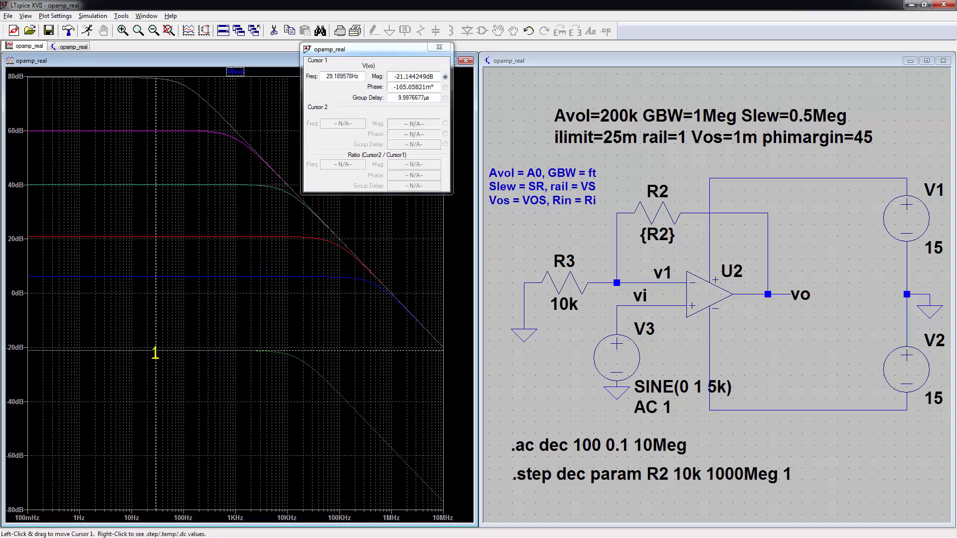
right_click(155, 353)
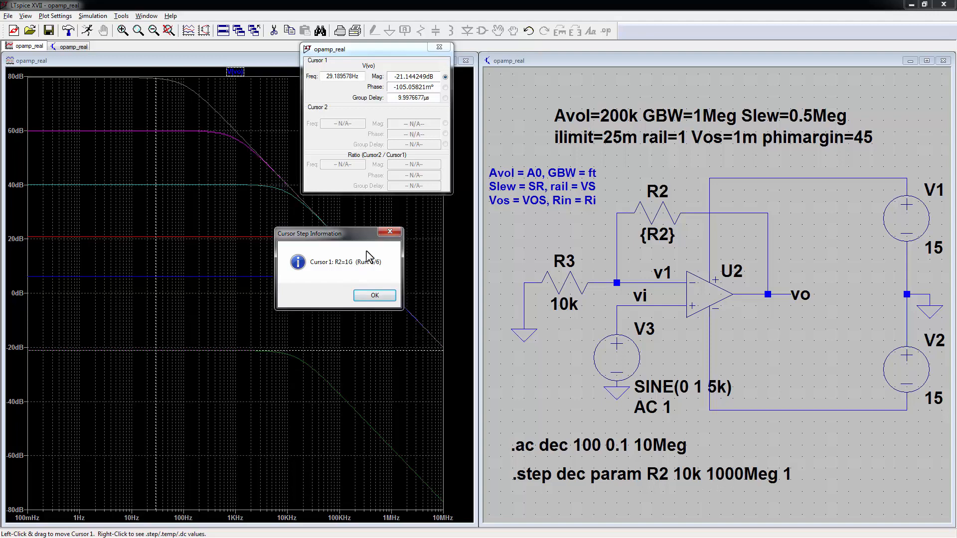
click(374, 295)
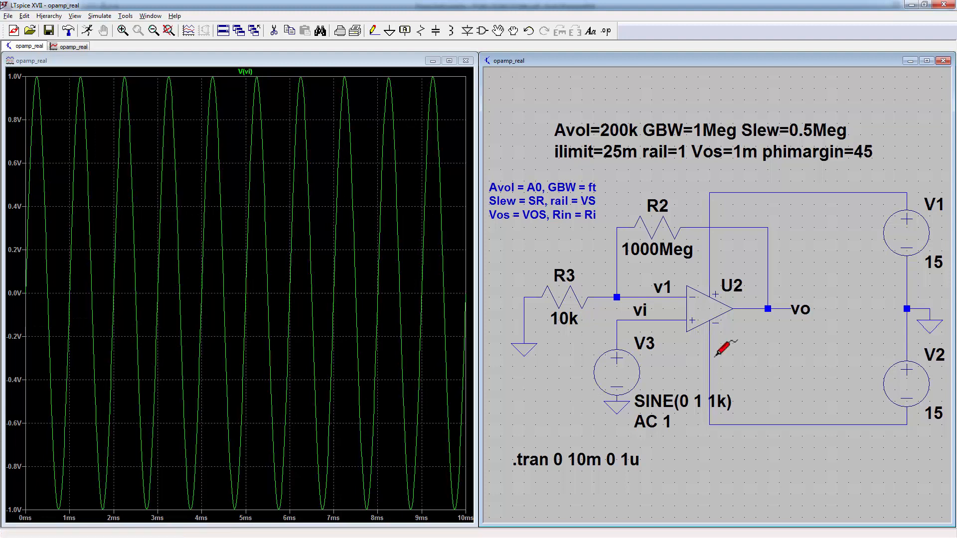
Step: Plot V(vo), rerun with a 10 mV V3 sine, then advance to the commercial op-amp models slide
click(764, 309)
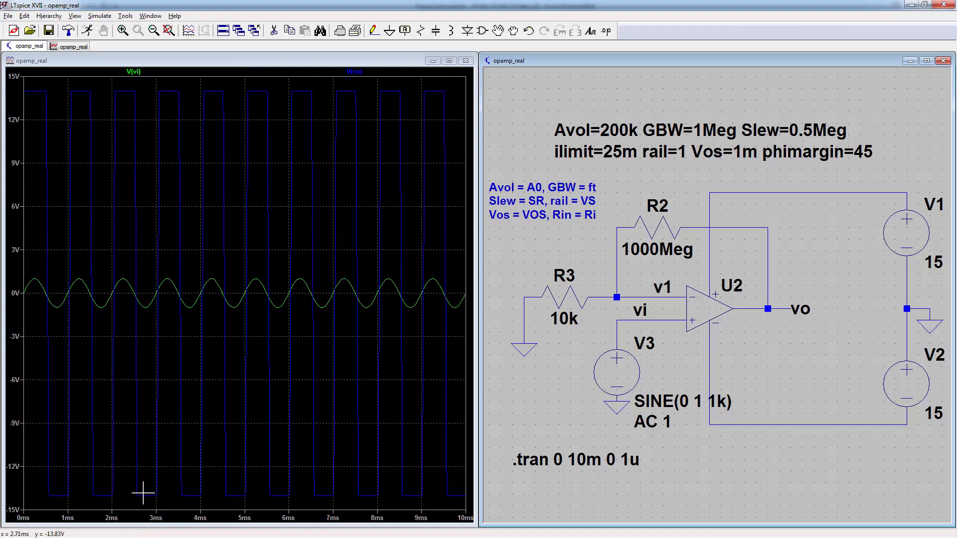
right_click(609, 366)
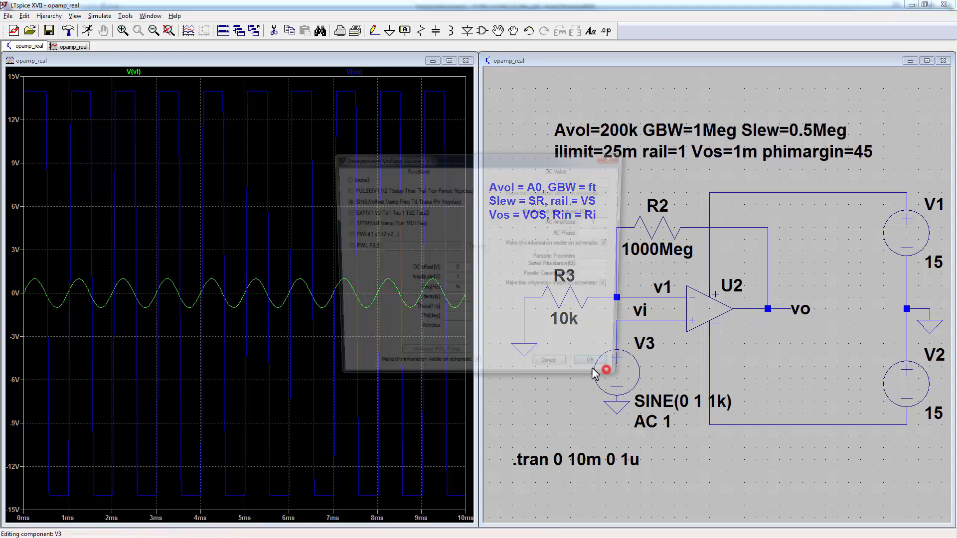
click(464, 281)
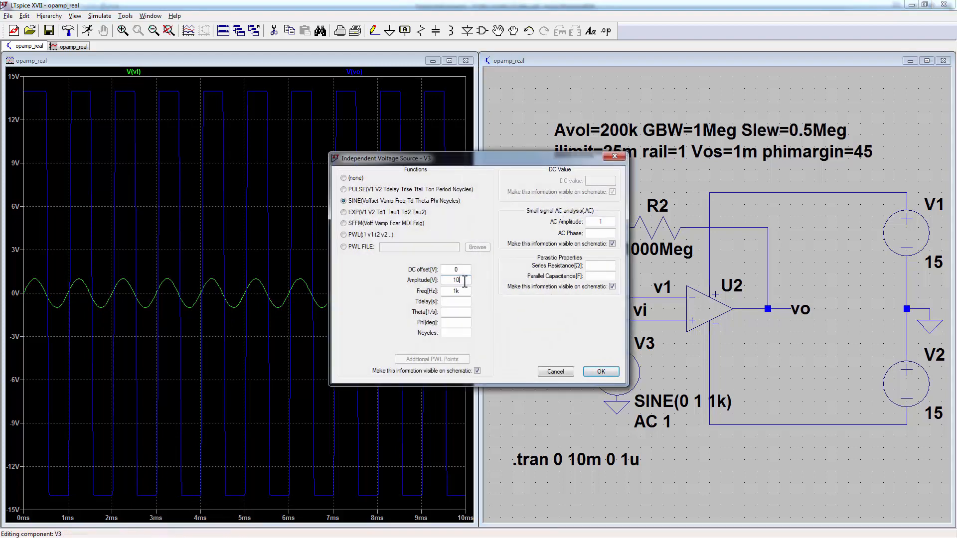
text(0m)
key(Return)
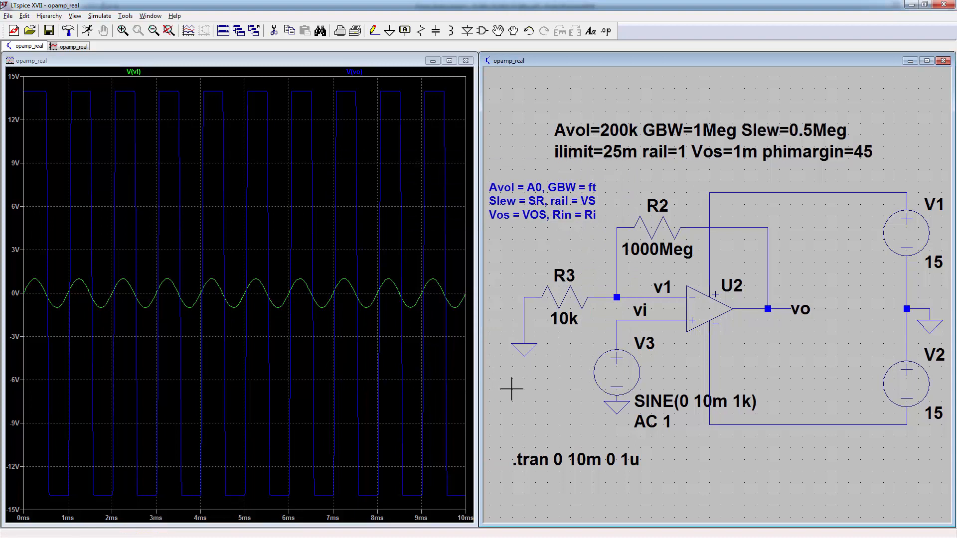
key(ctrl+b)
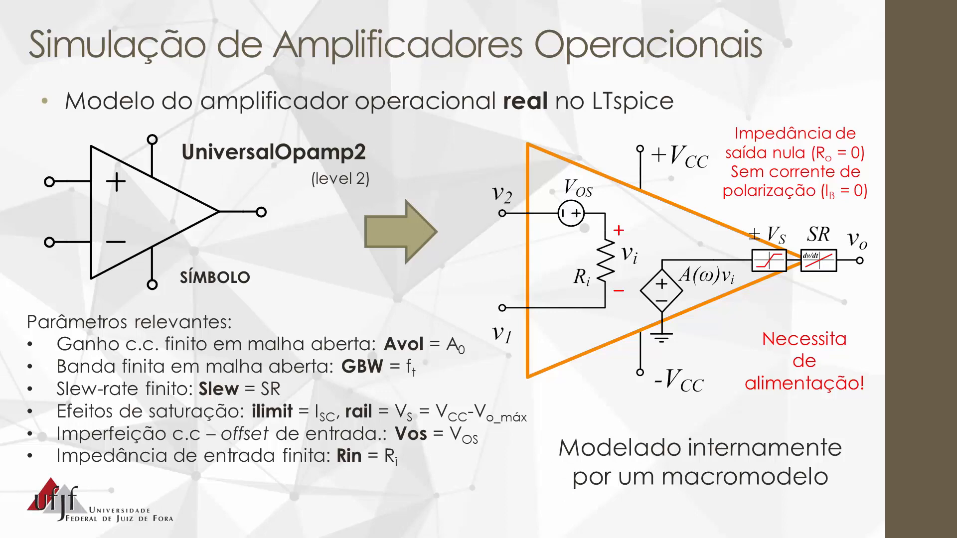
key(Right)
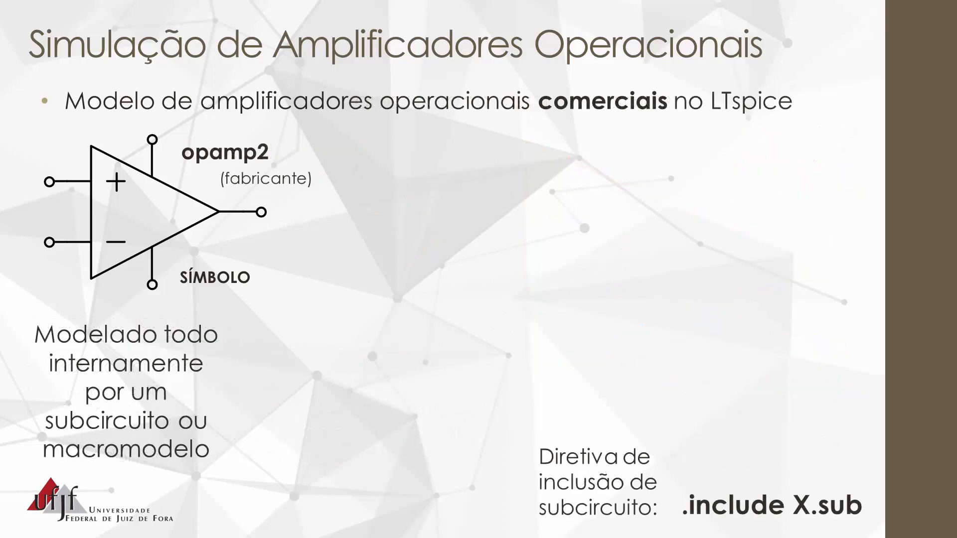
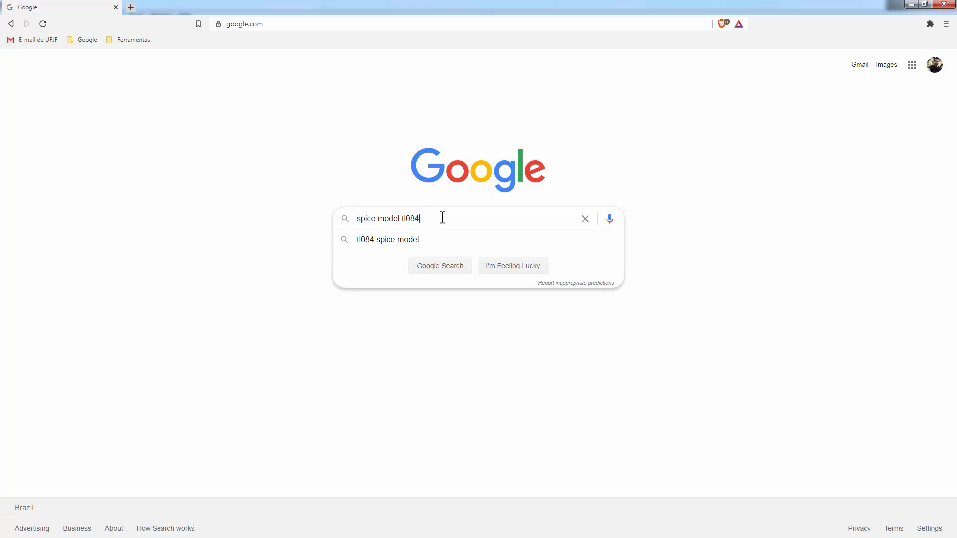
Step: Search for the TL084 SPICE model and scroll the TI product page to its design resources
key(Return)
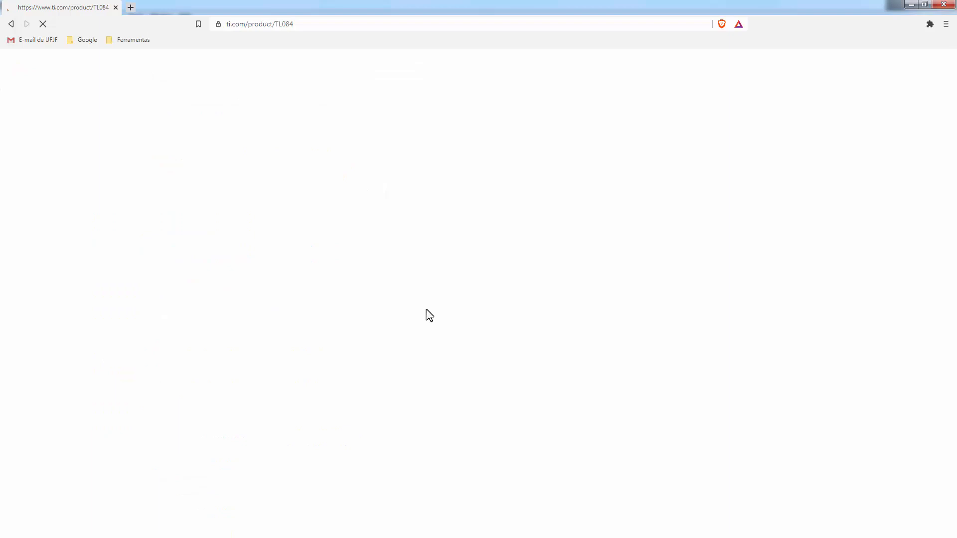
scroll(378, 361, down, 8)
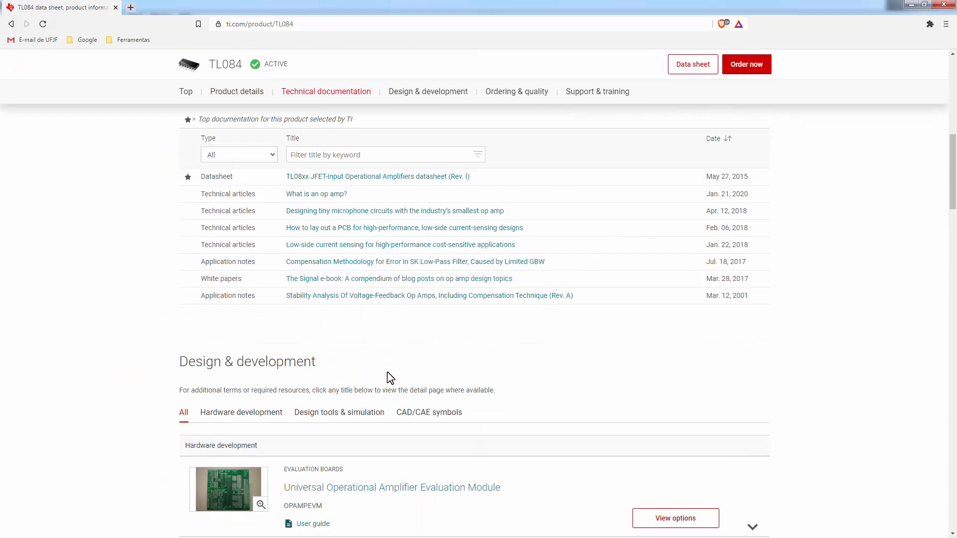
scroll(390, 377, down, 4)
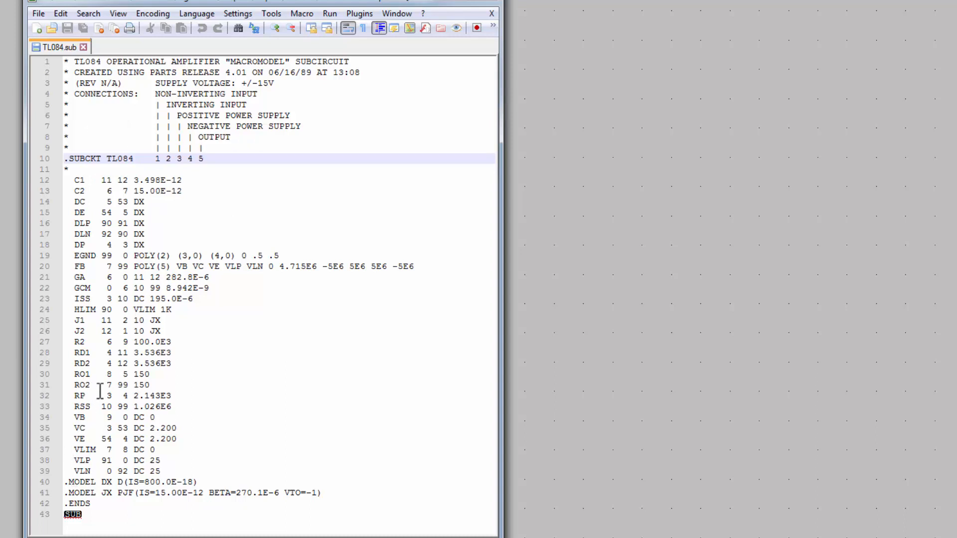
Step: Select TL084 on the .SUBCKT line to note the subcircuit name and pin order
double_click(122, 158)
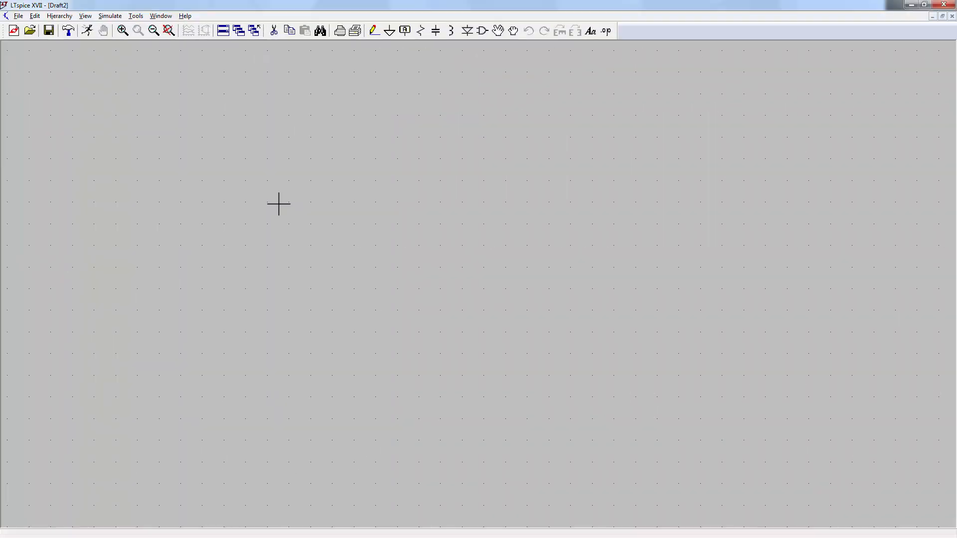
Step: Place an opamp2 symbol on the schematic as U1
key(F2)
text(op)
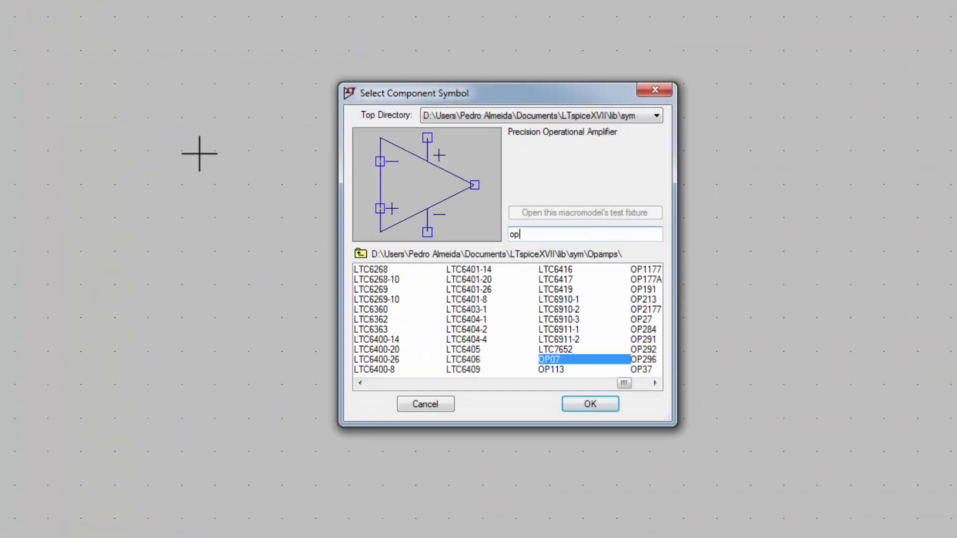
text(amp2)
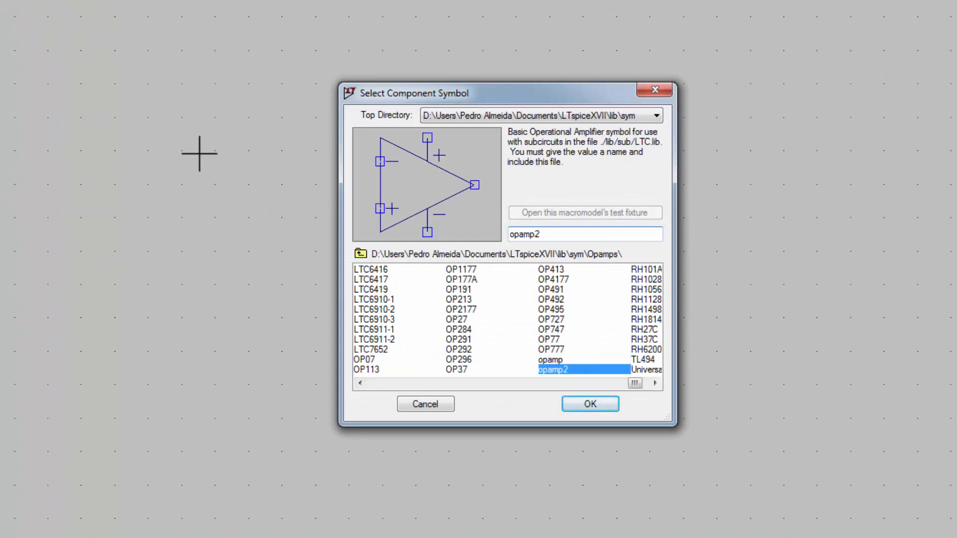
key(Return)
click(313, 271)
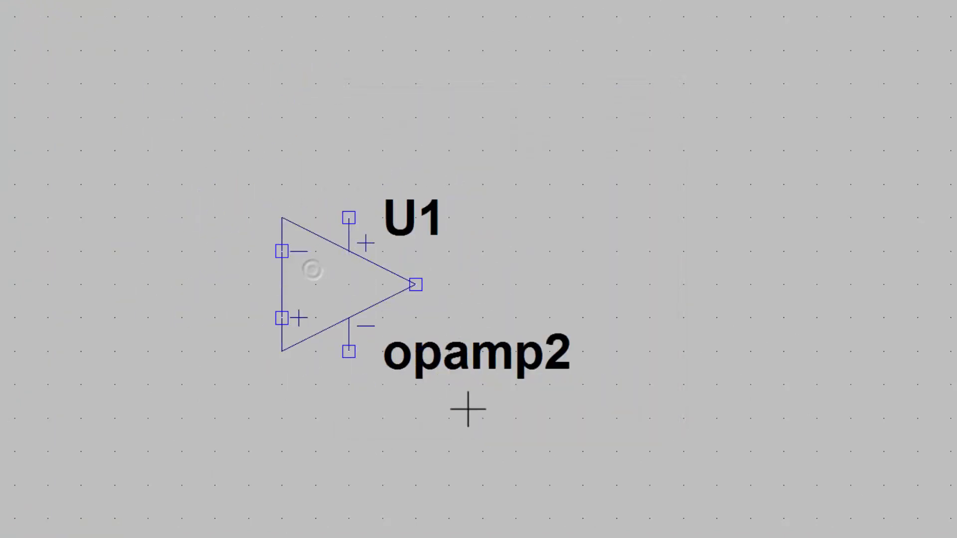
Step: Set the op-amp U1's value to TL084
right_click(453, 358)
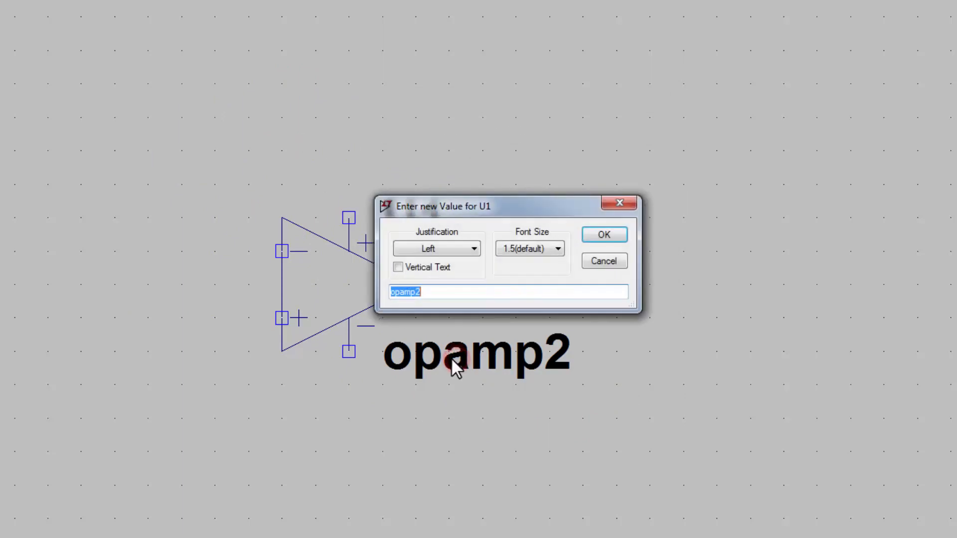
text(TL084)
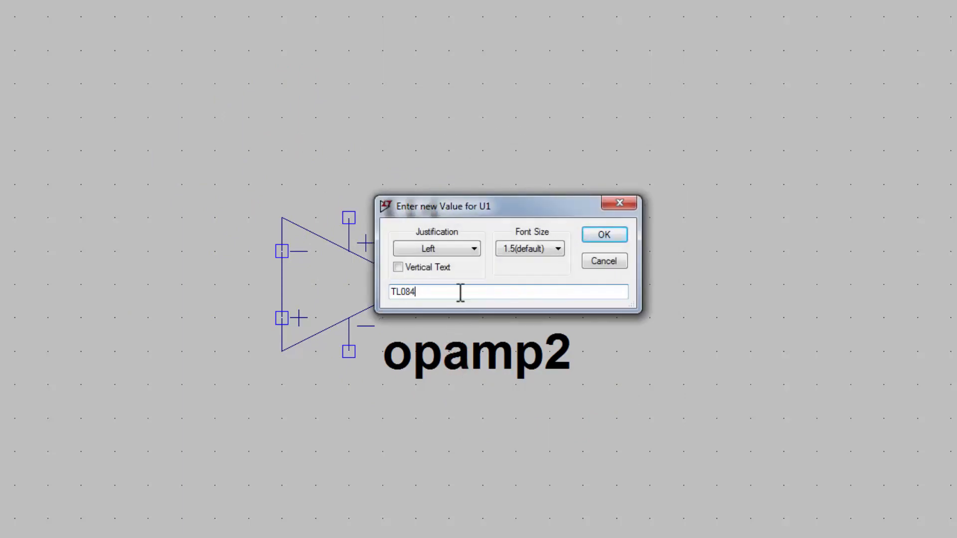
key(Return)
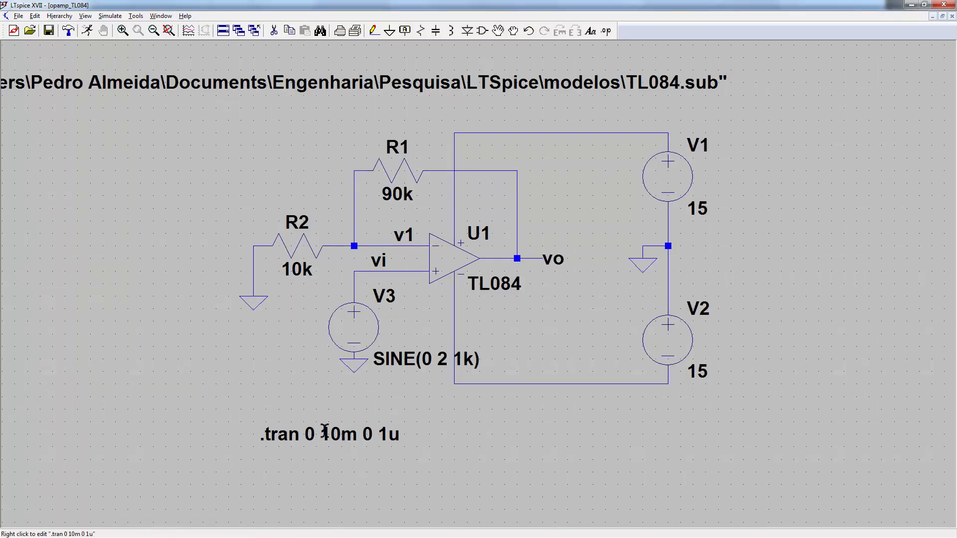
Step: Run the transient simulation, plot V(vi) and V(vo), and zoom into vo's clipped peaks
key(alt+r)
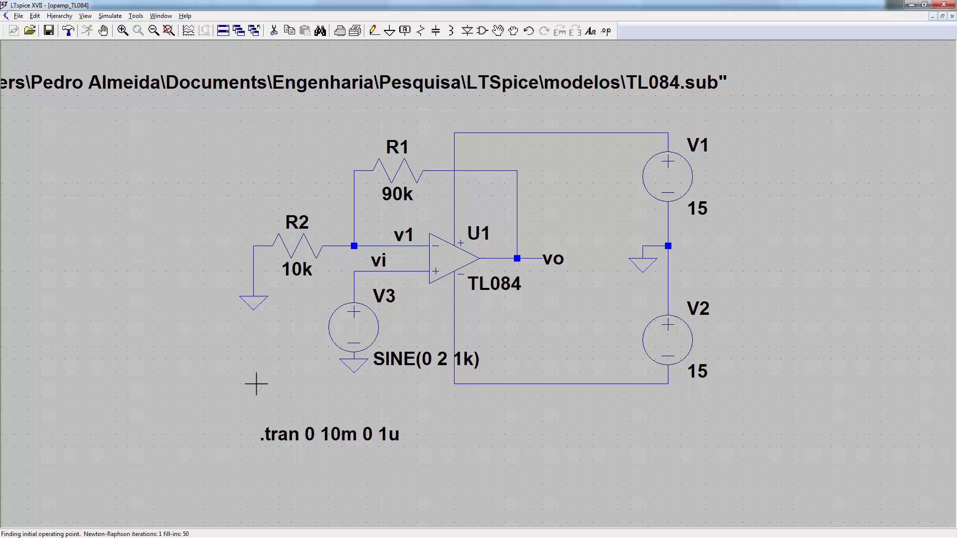
click(532, 390)
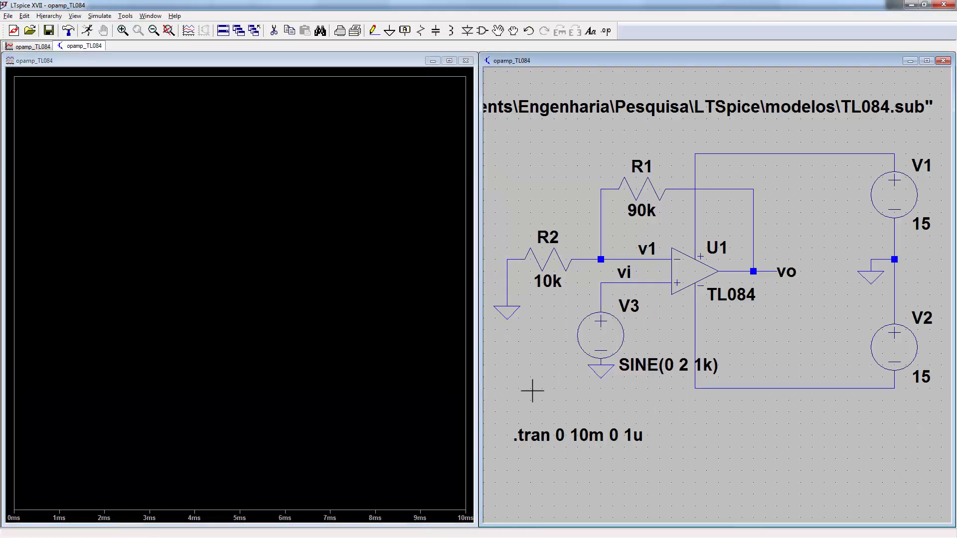
click(604, 284)
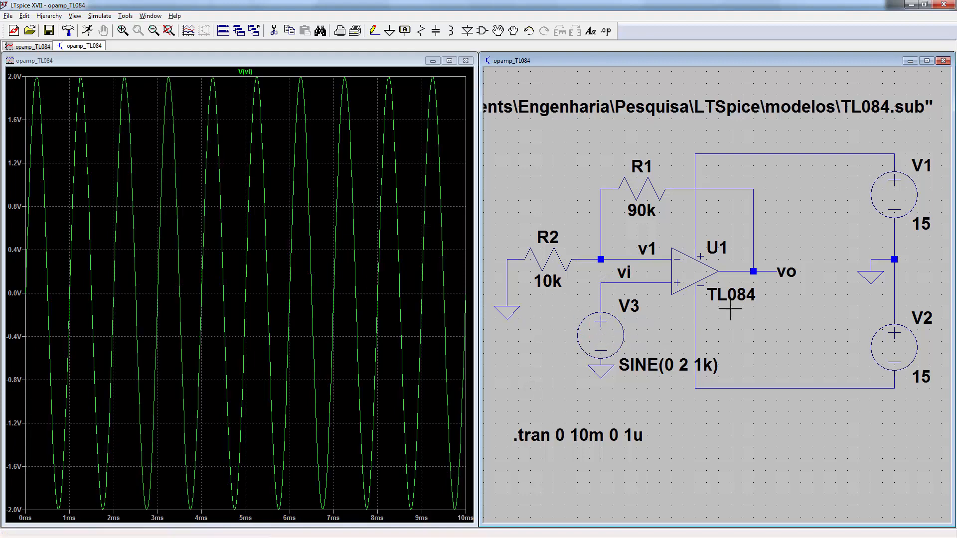
click(756, 271)
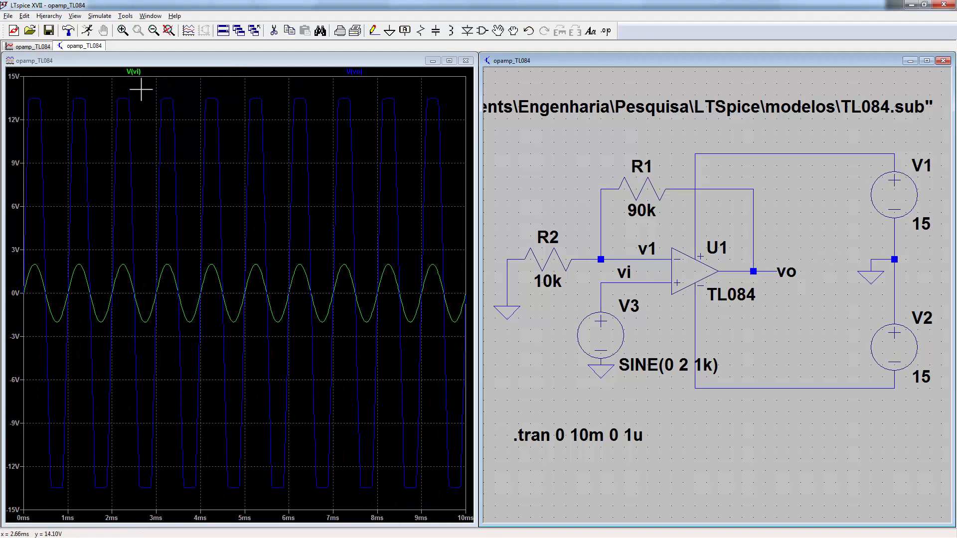
drag(141, 90, 254, 504)
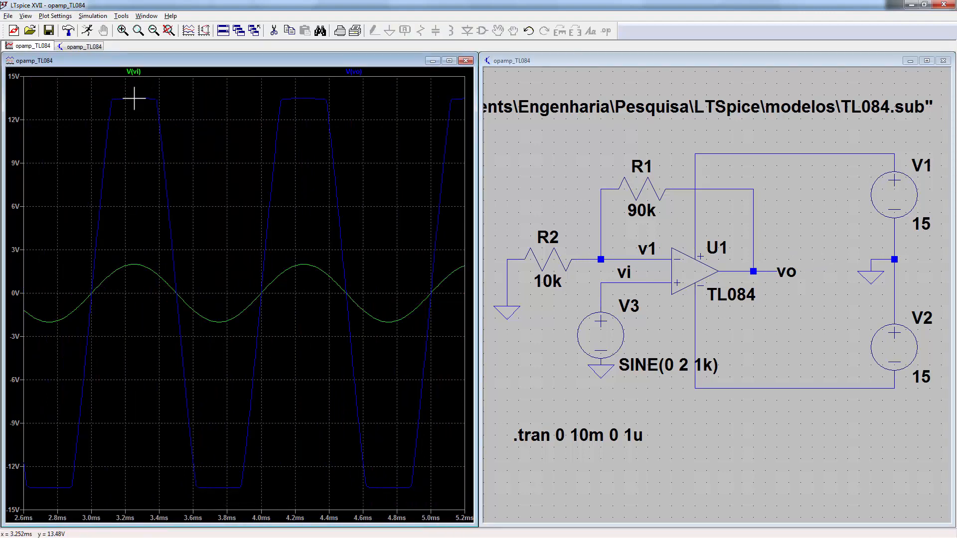
drag(94, 88, 359, 119)
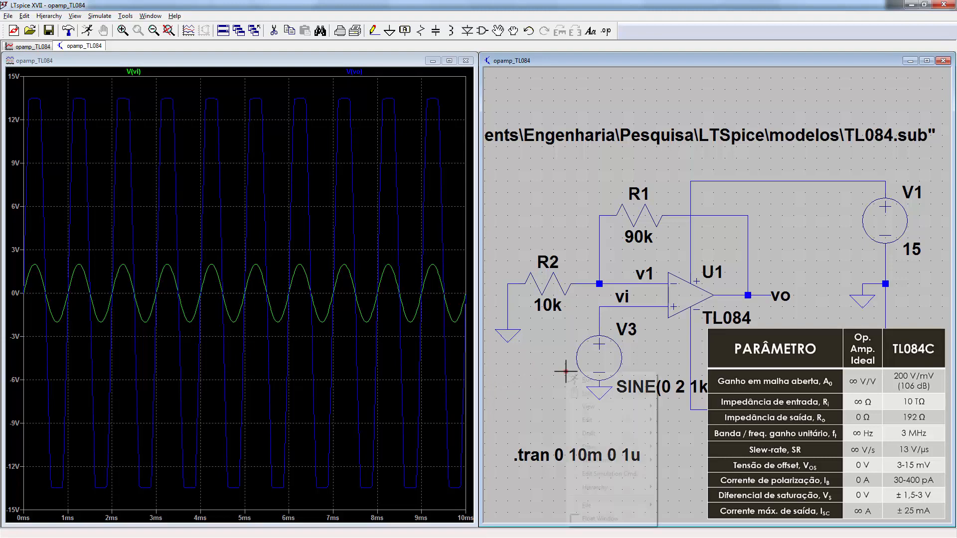
Step: Change the V3 sine amplitude to 10 and rerun the transient simulation
right_click(598, 357)
double_click(459, 279)
text(10)
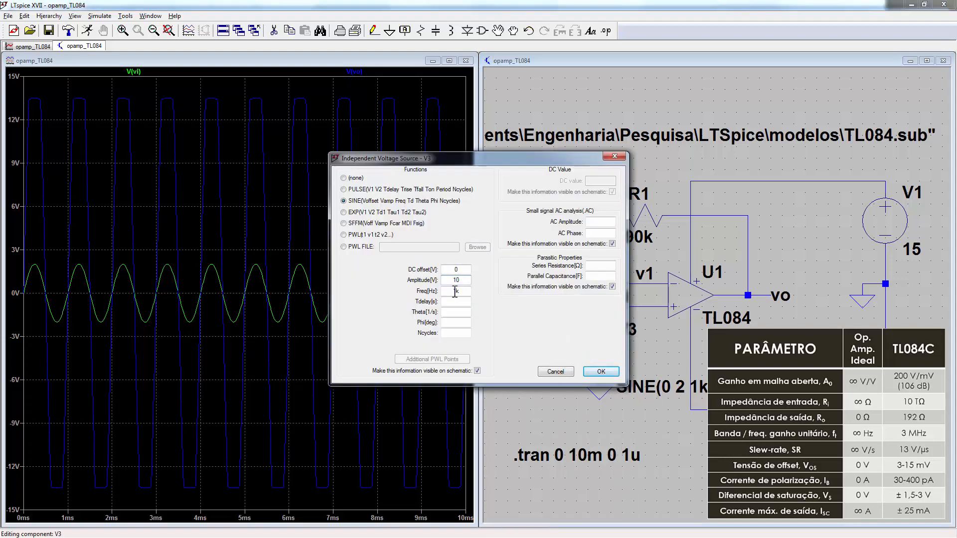
key(Return)
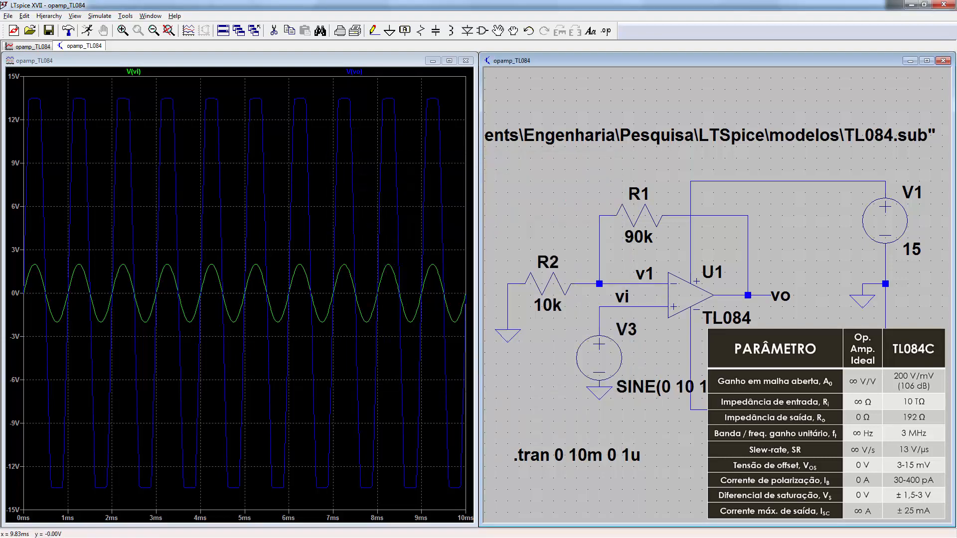
key(ctrl+r)
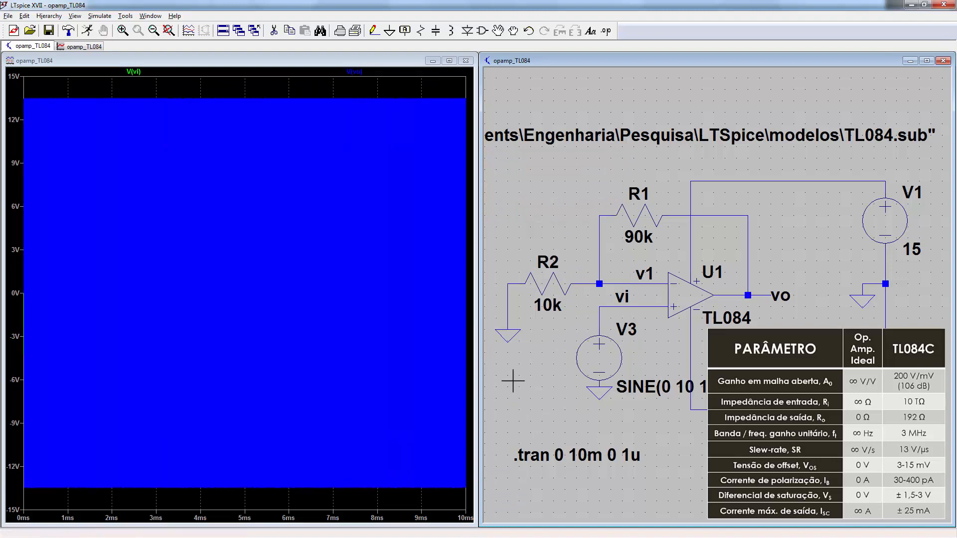
Step: Zoom into 5.0–6.2 ms and place two cursors on V(vo)'s rising ramp to measure slew rate
click(247, 91)
drag(246, 92, 187, 141)
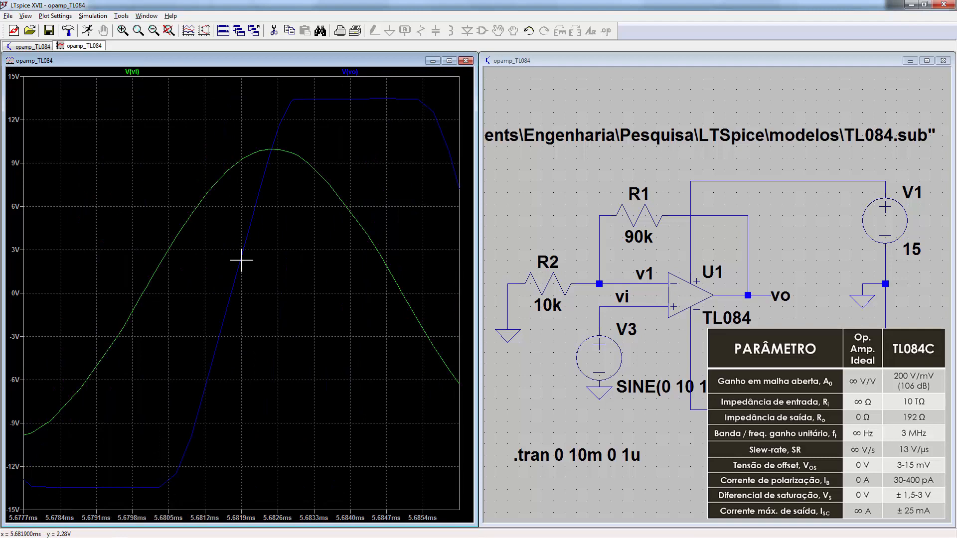
click(349, 71)
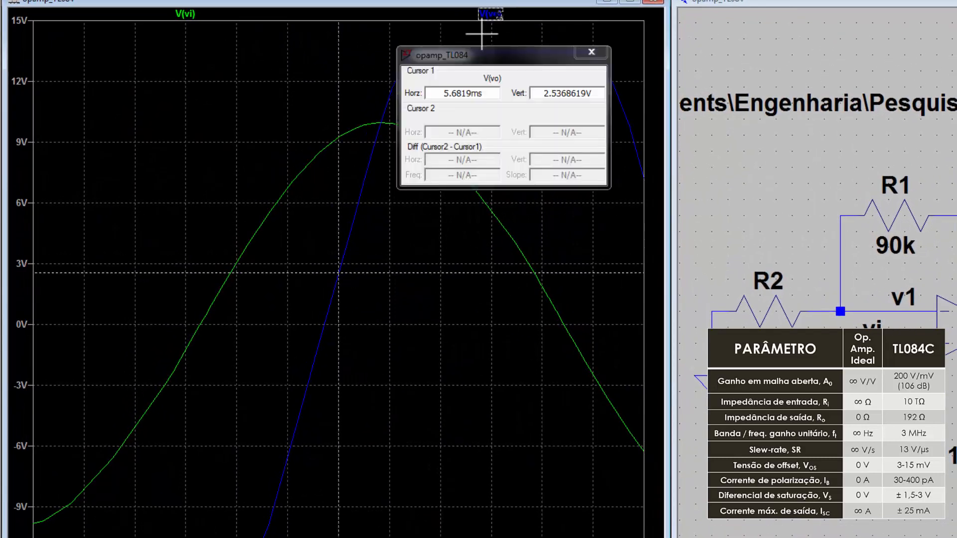
click(490, 14)
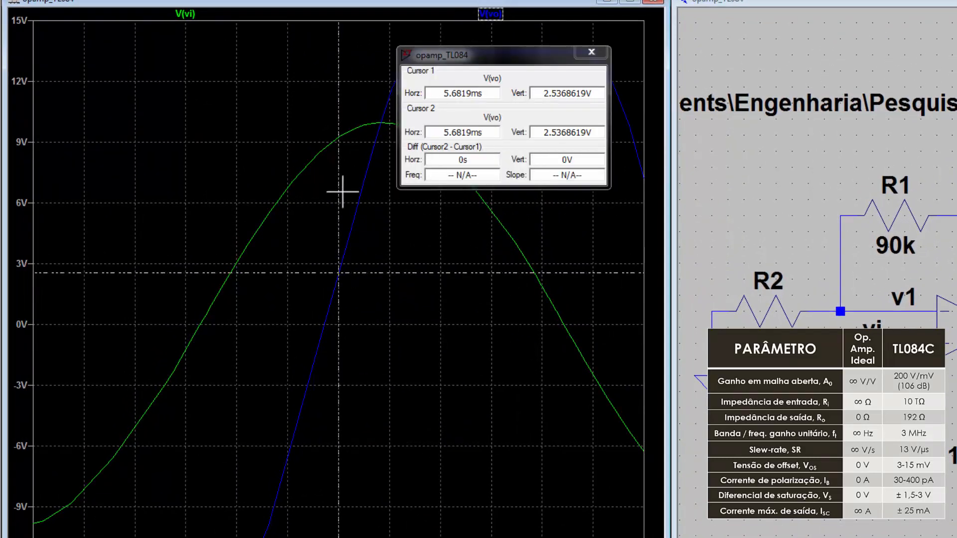
mouse_move(342, 191)
mouse_down()
mouse_move(351, 187)
mouse_move(325, 239)
mouse_move(345, 206)
mouse_up()
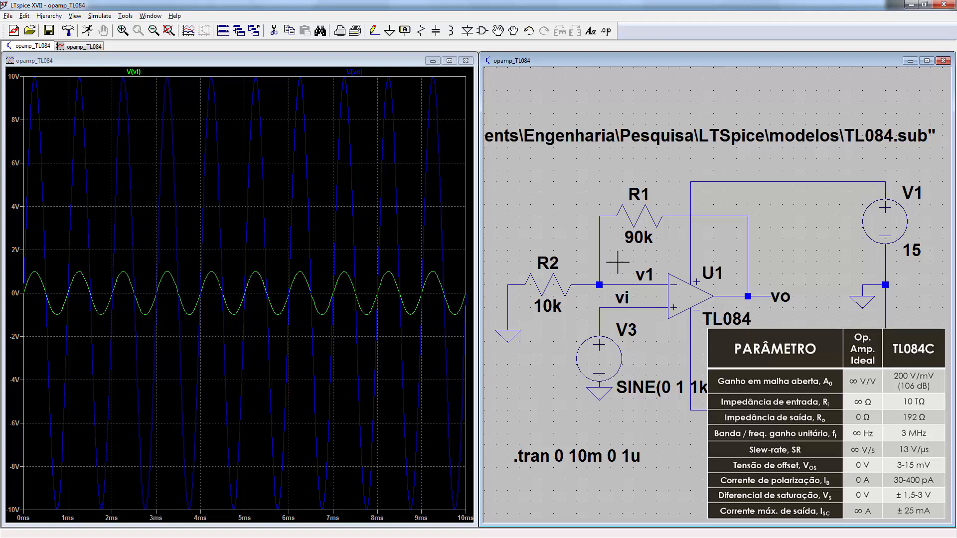
Step: Delete feedback resistor R1 and give source V3 an AC amplitude of 1
key(Delete)
click(647, 219)
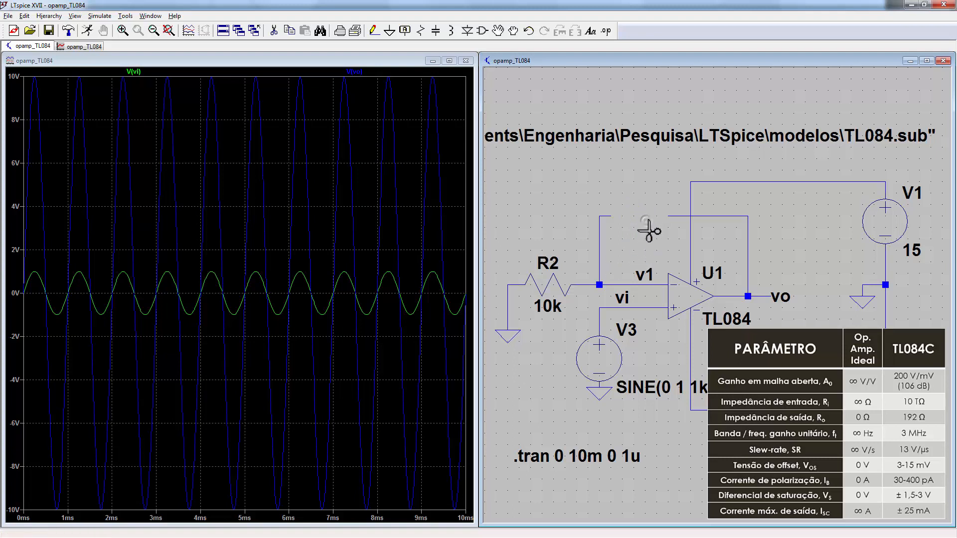
right_click(617, 359)
click(600, 221)
text(1)
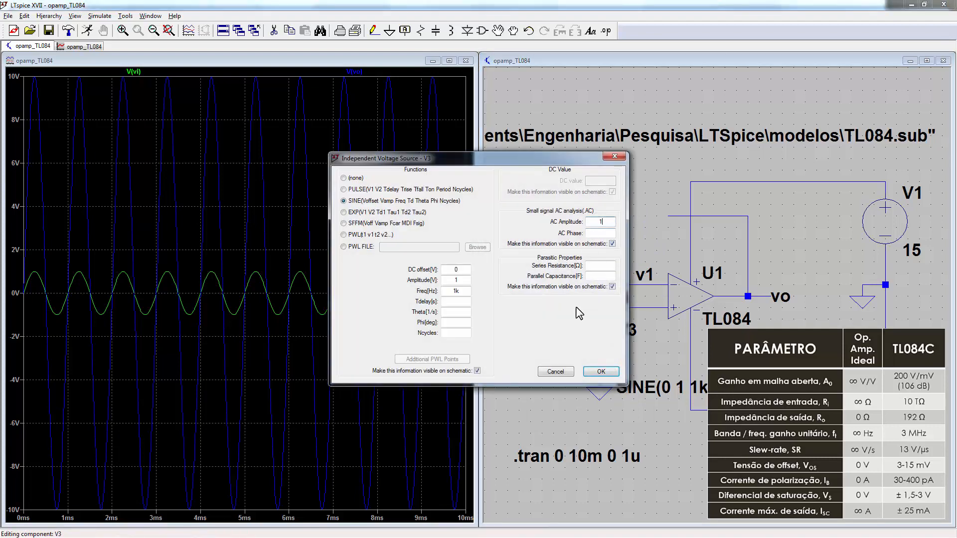
click(591, 373)
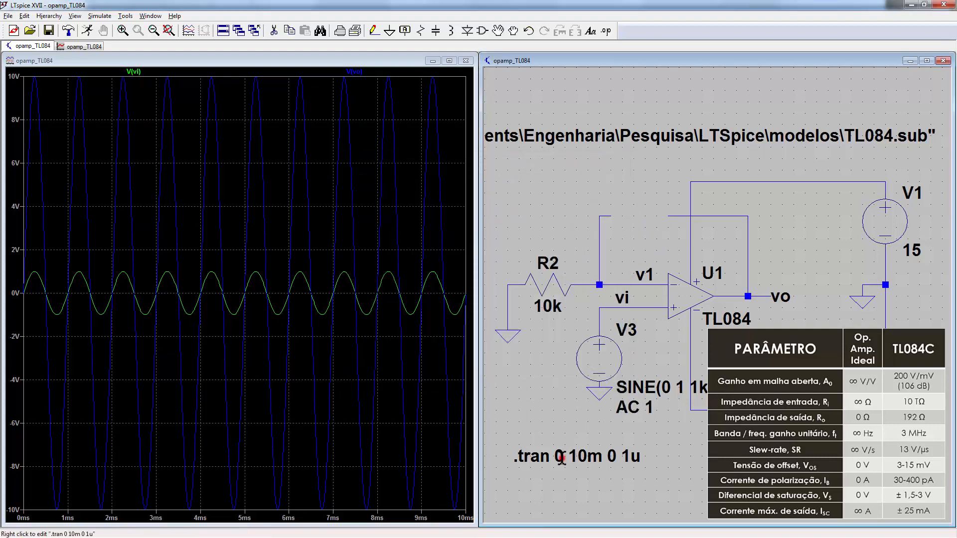
Step: Replace the simulation command with an AC sweep: decade, 100 points, 0.1 Hz to 100Meg
right_click(562, 456)
click(467, 221)
click(563, 267)
click(558, 282)
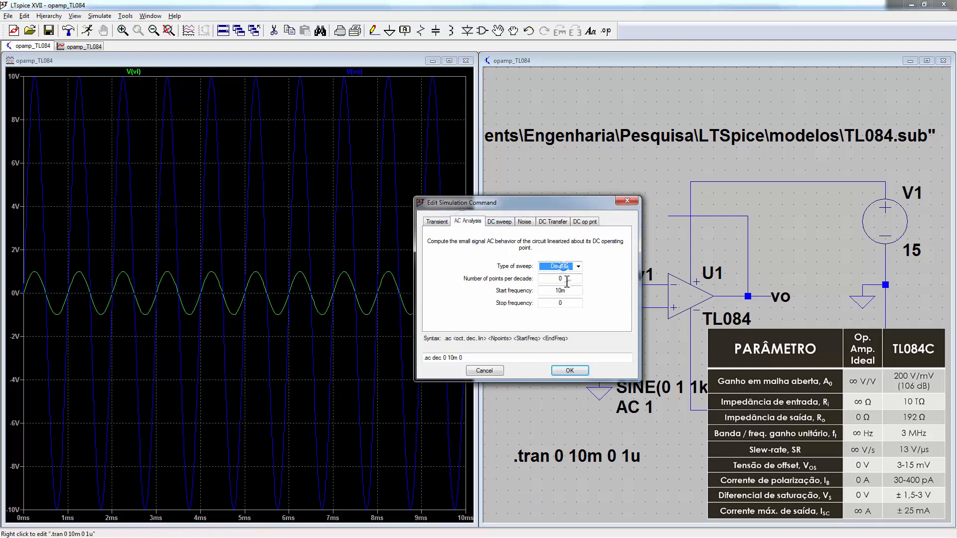
key(Tab)
text(100)
key(Tab)
text(0.1)
key(Tab)
text(100Meg)
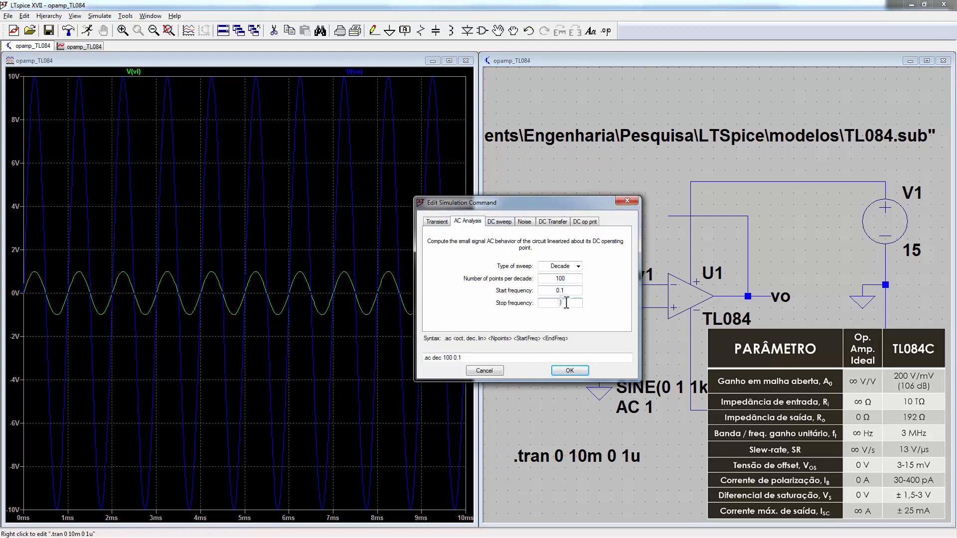
key(Return)
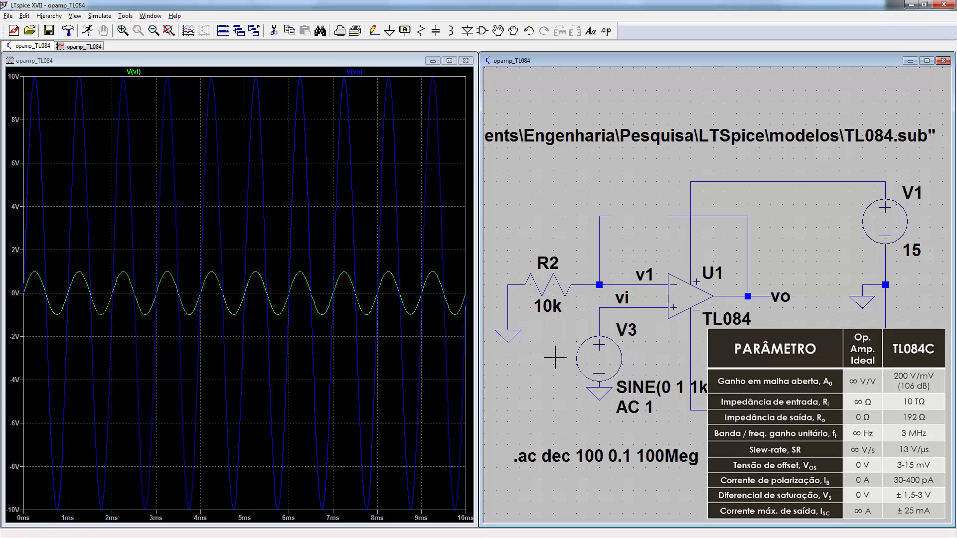
Step: Run the AC sweep, drop V(vi), and cursor V(vo) from the gain plateau to the 0 dB crossing
key(alt+r)
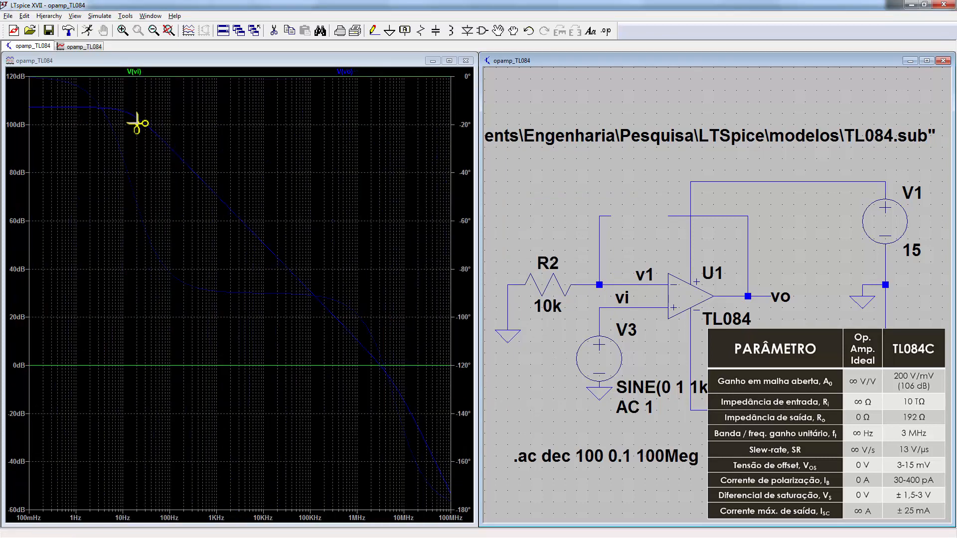
click(138, 71)
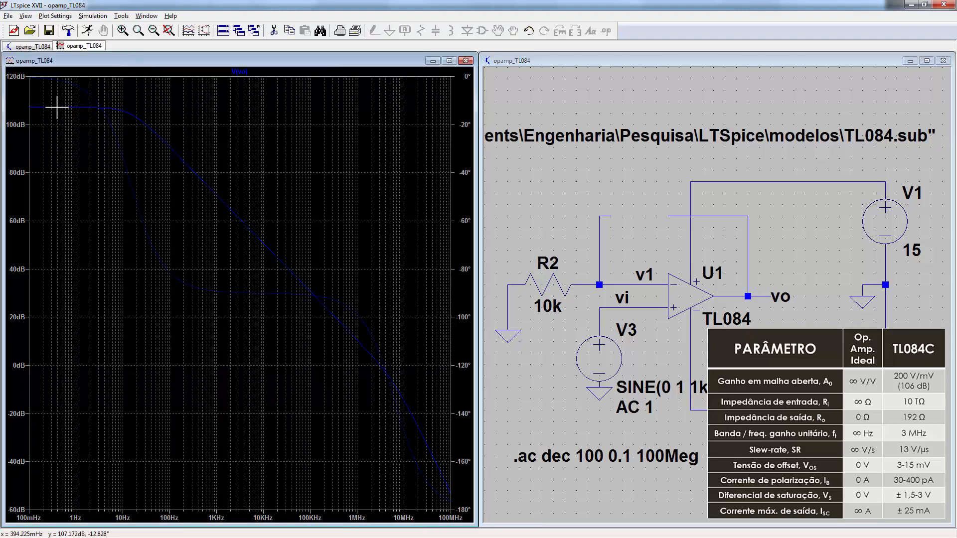
click(240, 71)
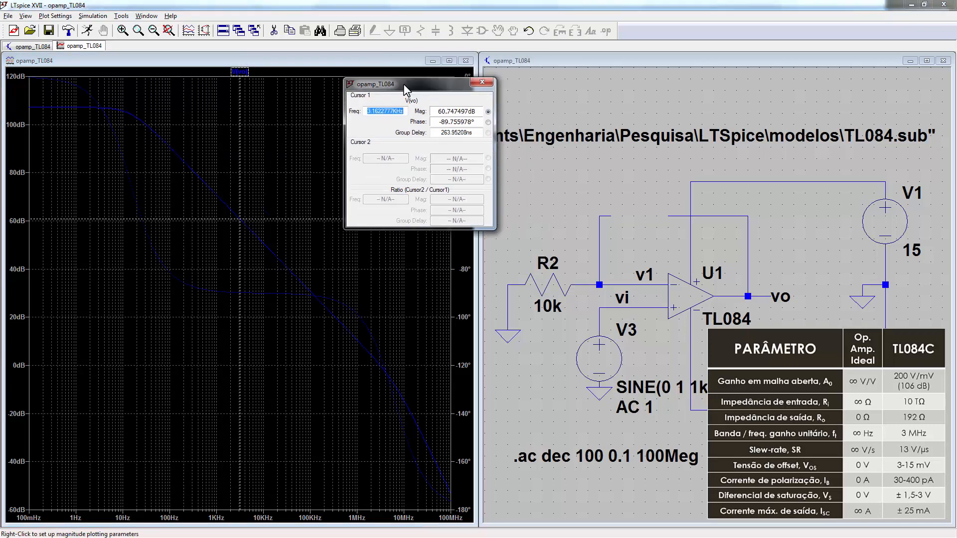
drag(406, 89, 382, 124)
drag(239, 105, 88, 83)
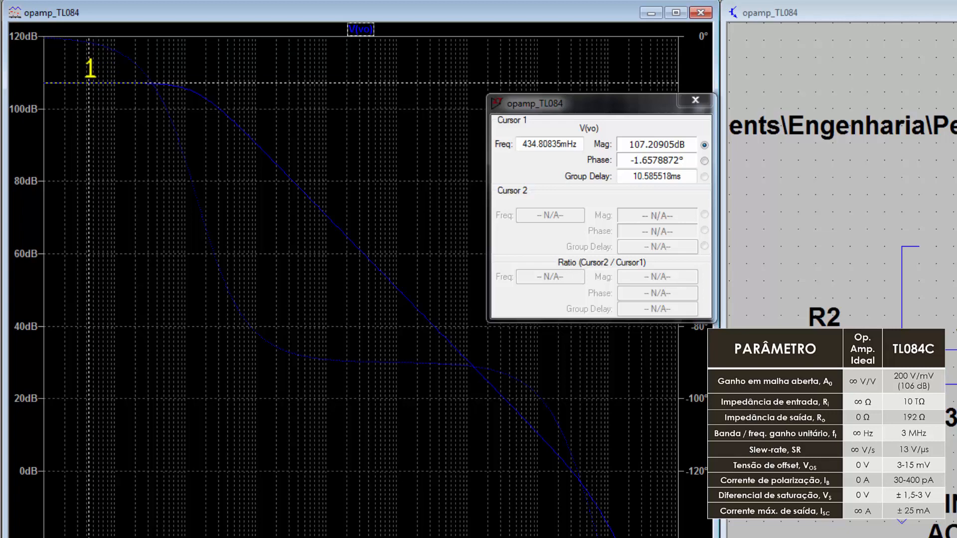
mouse_move(90, 68)
mouse_down()
mouse_move(152, 94)
mouse_move(256, 179)
mouse_move(442, 427)
mouse_move(525, 504)
mouse_move(572, 519)
mouse_up()
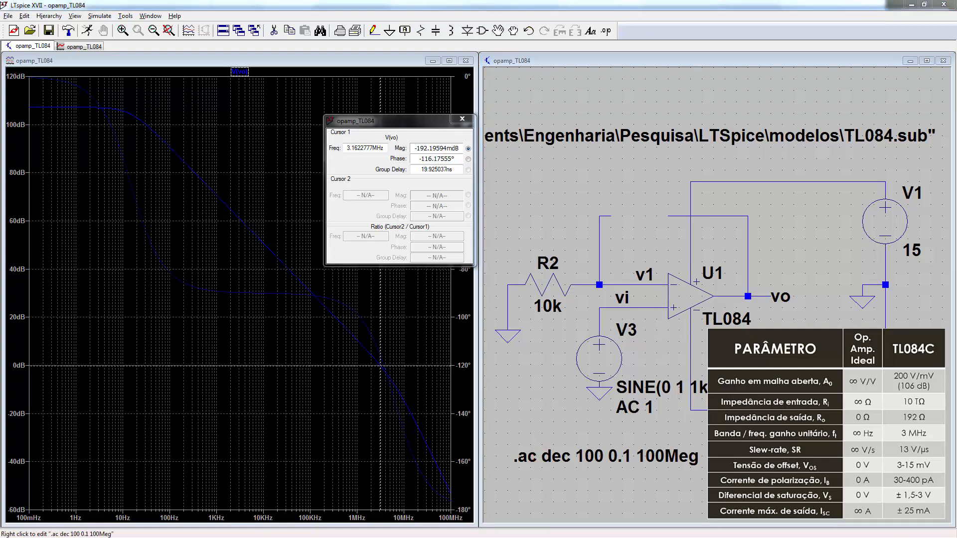
Step: Change the simulation command to a DC operating point (.op)
click(506, 221)
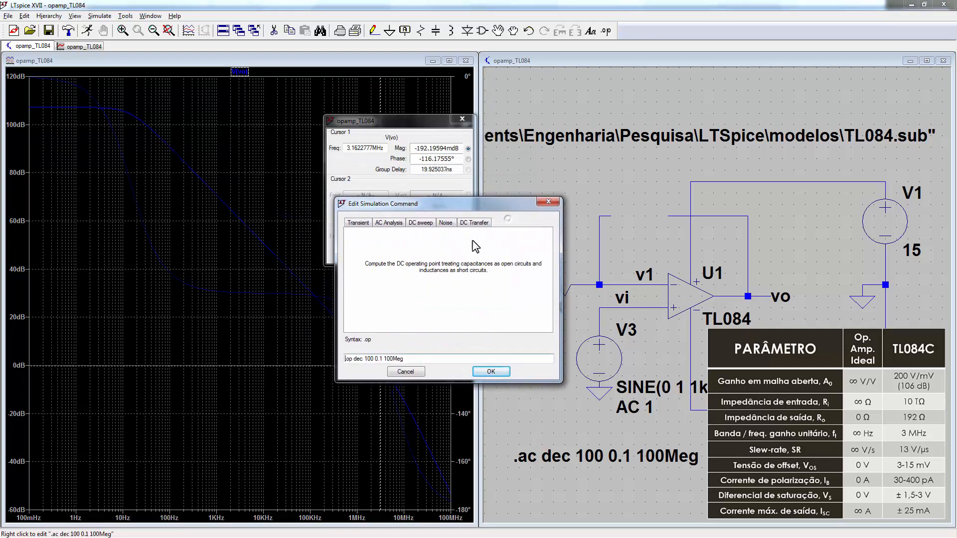
drag(403, 359, 352, 359)
key(BackSpace)
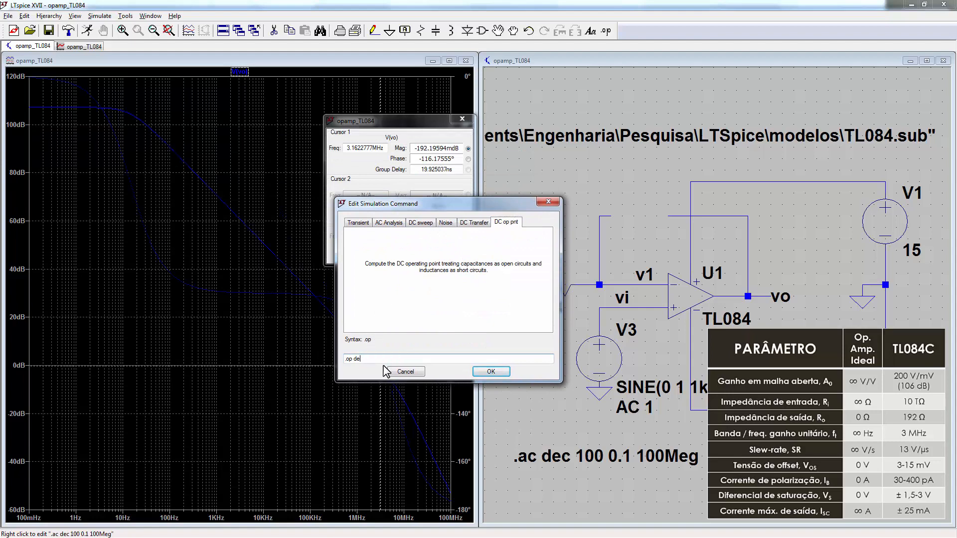
click(500, 375)
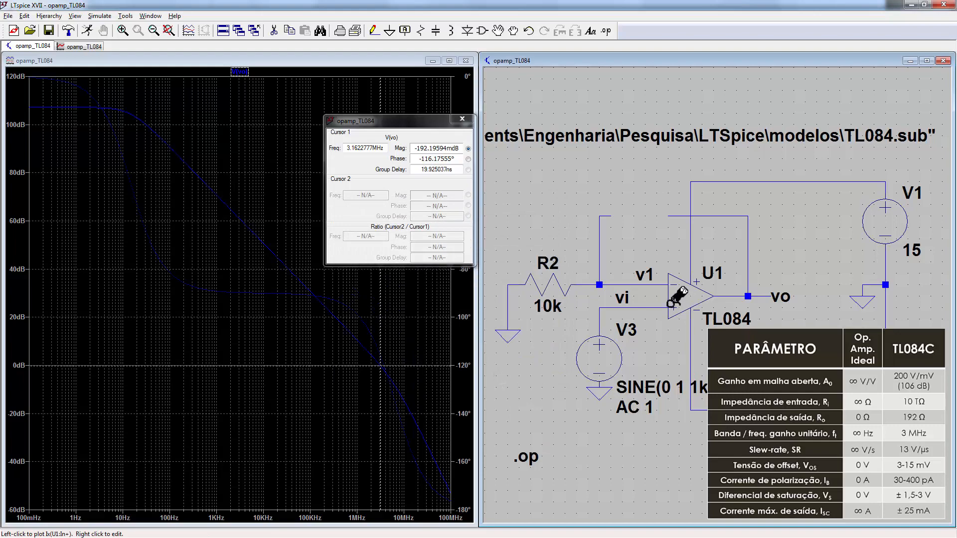
Step: Run the operating point and review V(vo) and the TL084 input currents Ix(u1:1), Ix(u1:2)
key(ctrl+r)
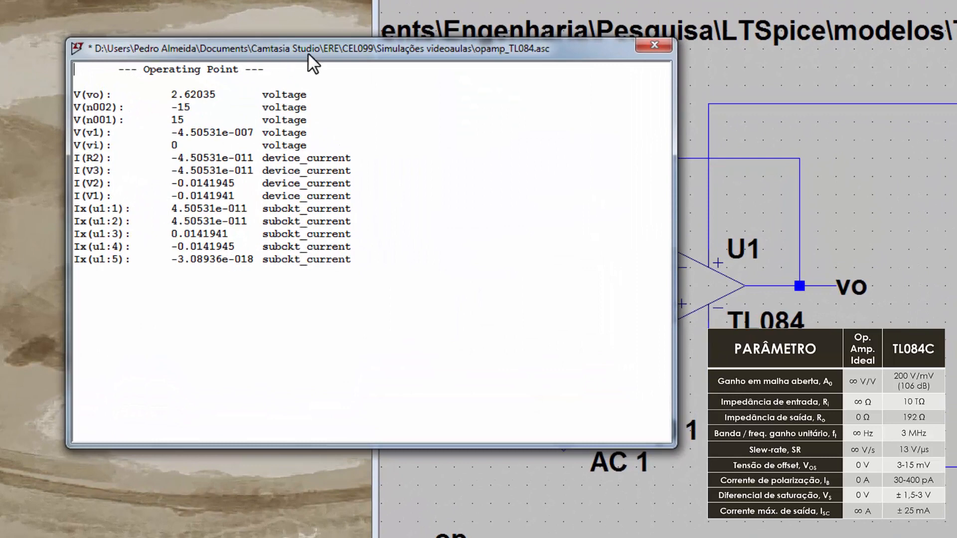
mouse_move(307, 50)
mouse_down()
mouse_move(308, 31)
mouse_move(292, 43)
mouse_up()
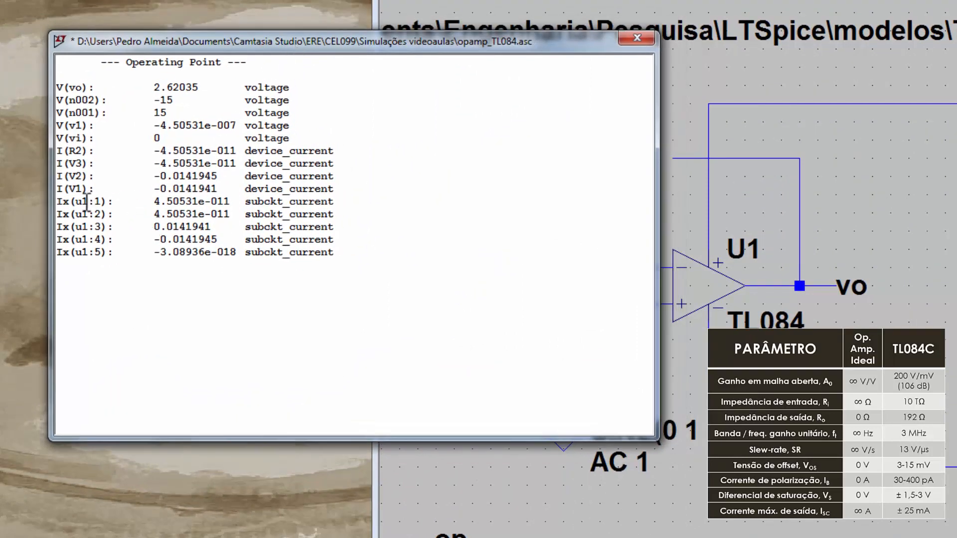
drag(56, 201, 346, 215)
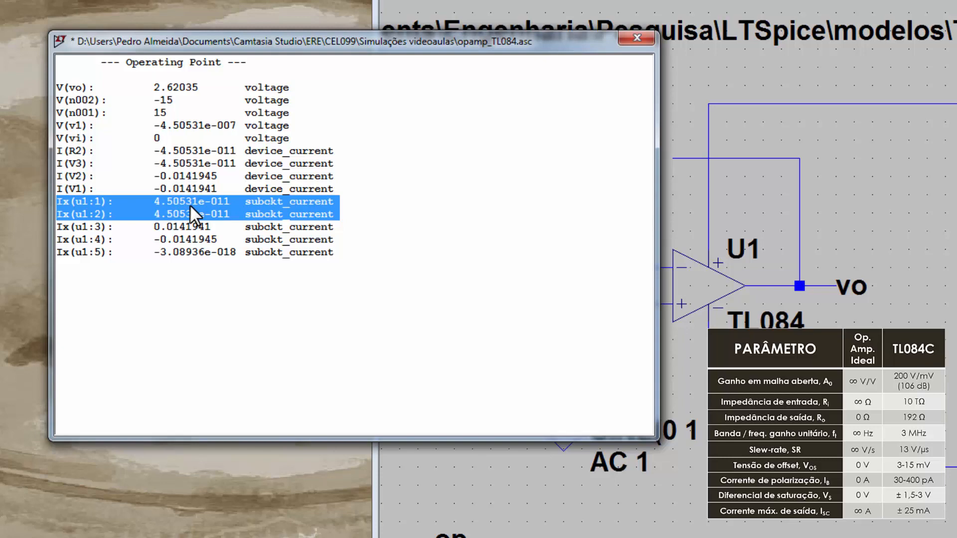
click(357, 214)
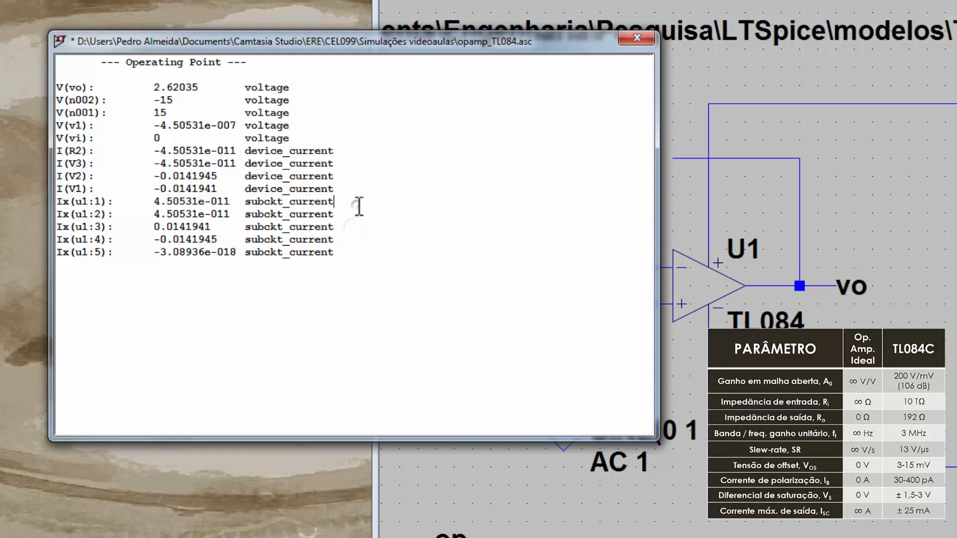